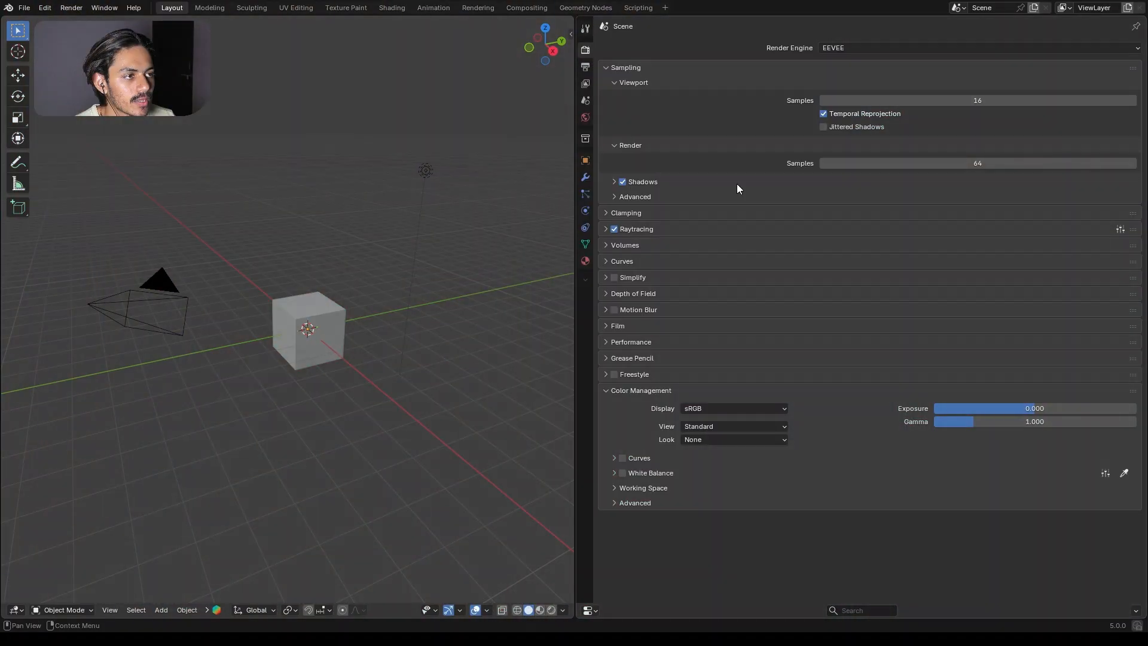
Step: Review the scene's color management view and look options and its output format settings
click(717, 428)
click(705, 442)
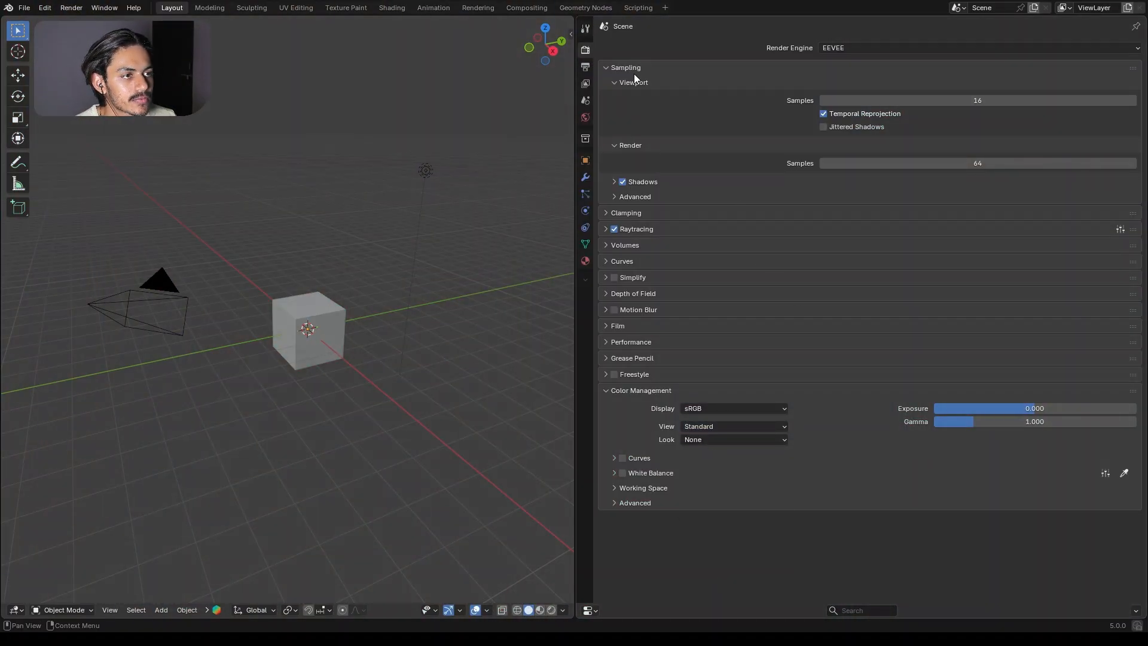
click(585, 70)
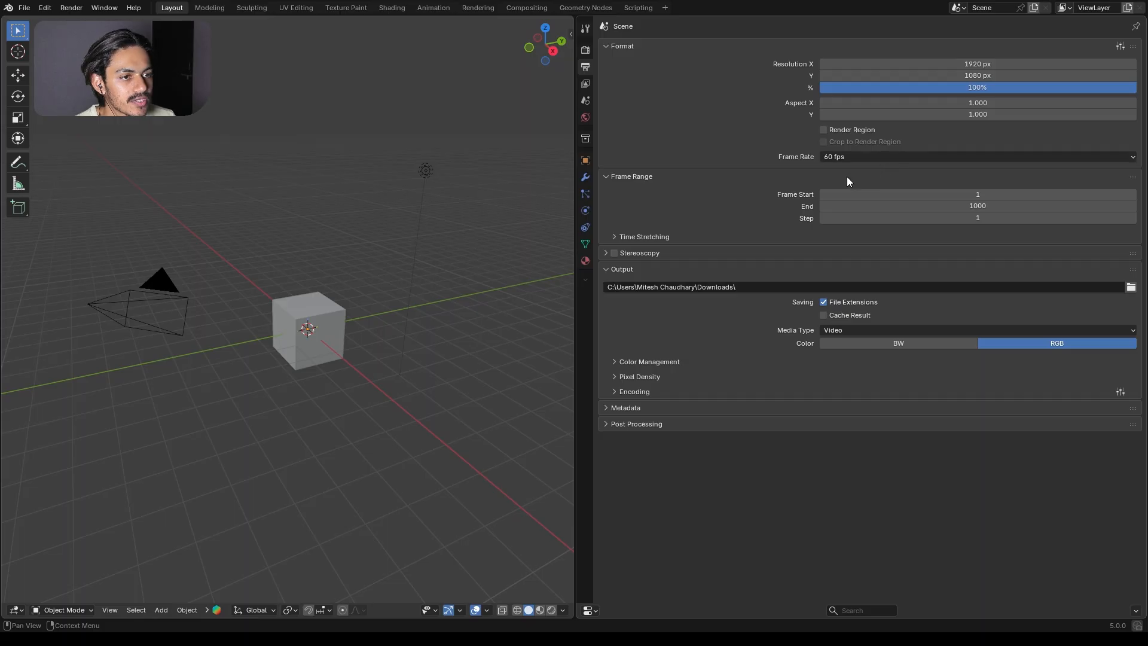
click(585, 49)
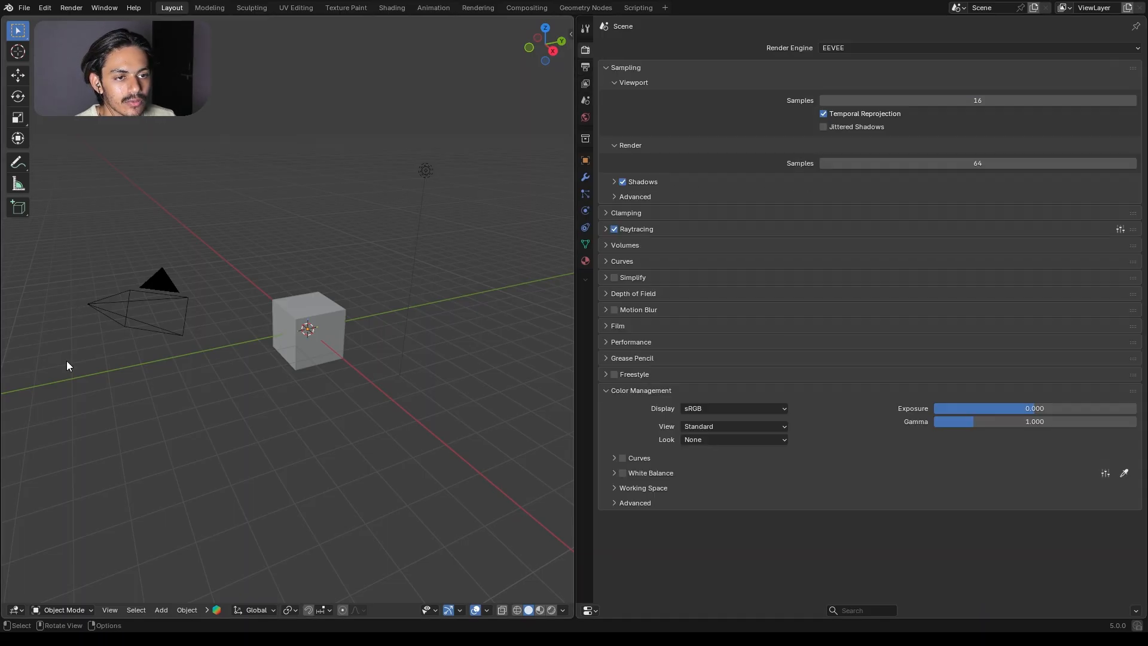
Step: Delete the default camera, cube and light, and add a UV sphere in their place
drag(70, 374, 493, 278)
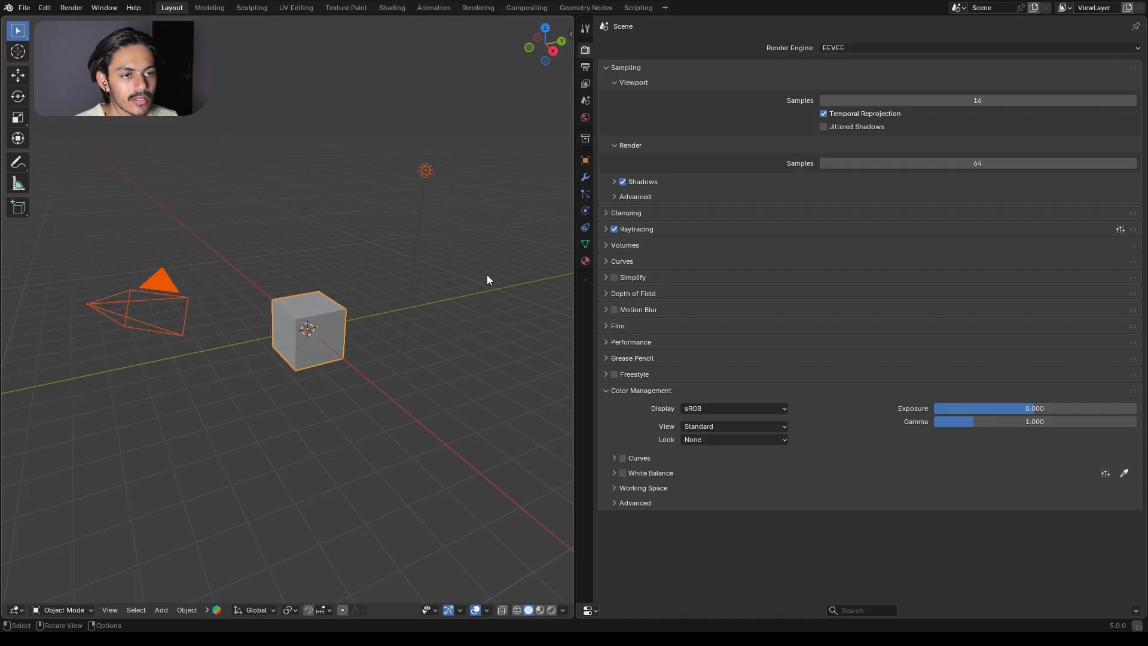
key(Delete)
key(shift+a)
mouse_move(197, 101)
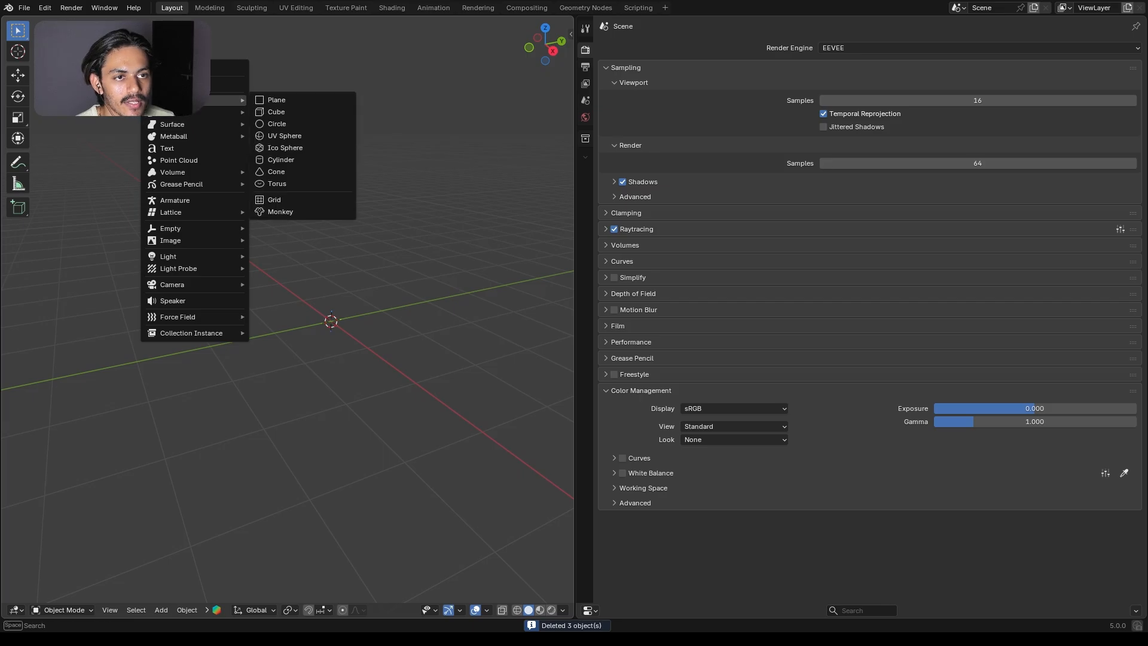
click(303, 134)
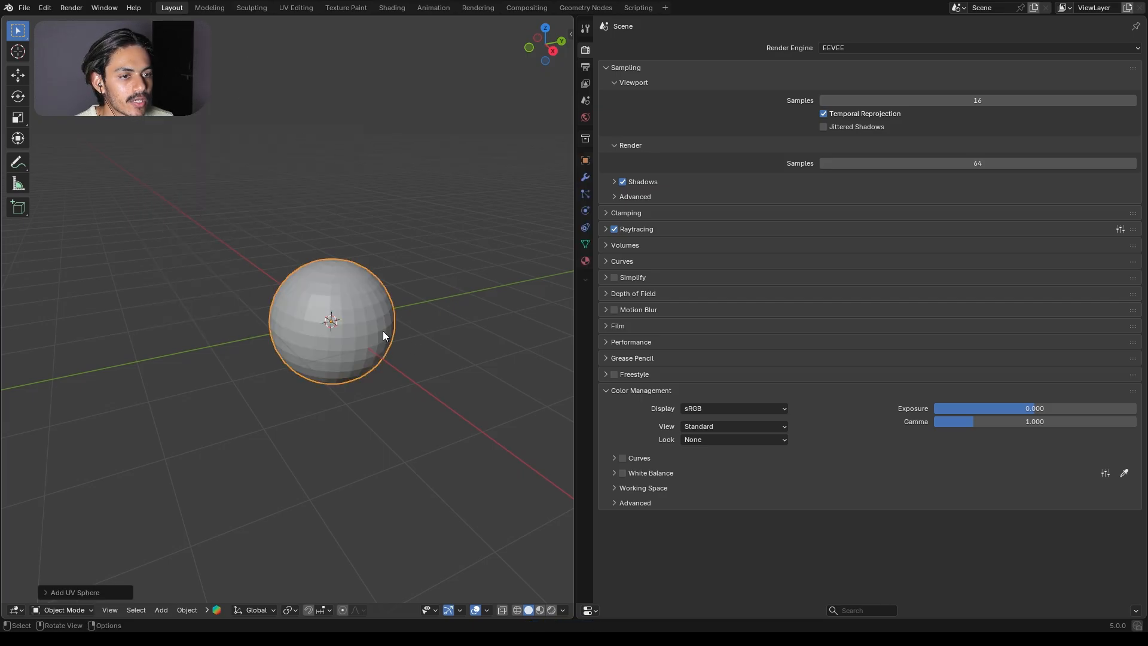
scroll(380, 329, up, 5)
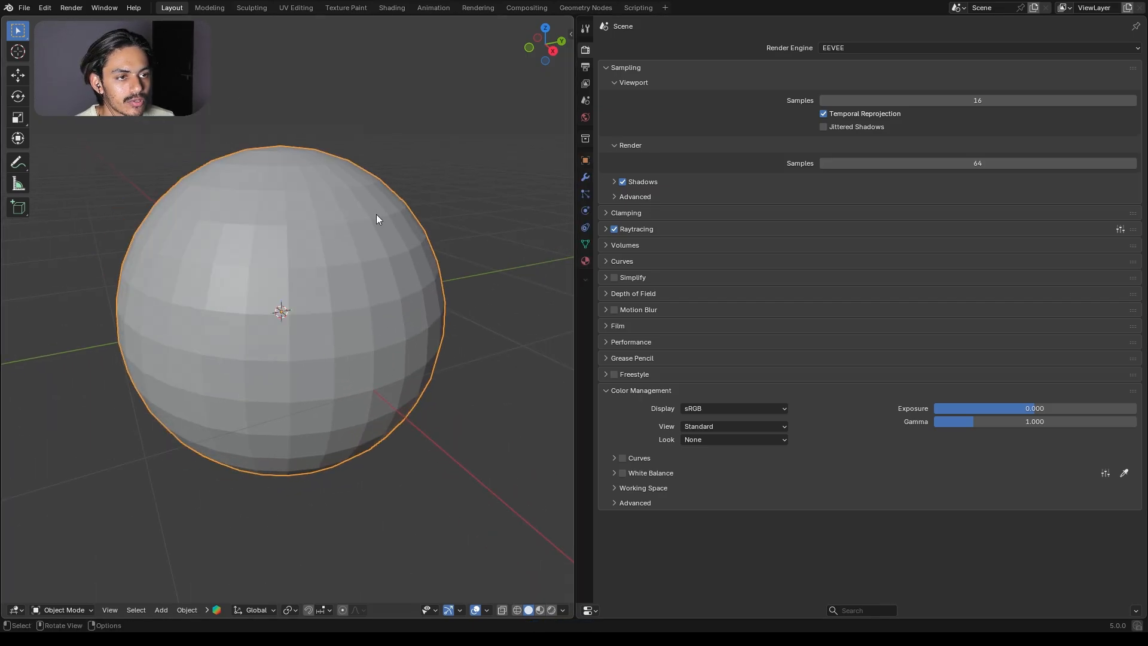
Step: Add a Subdivision modifier with 3 viewport levels to the sphere and shade it smooth
click(585, 178)
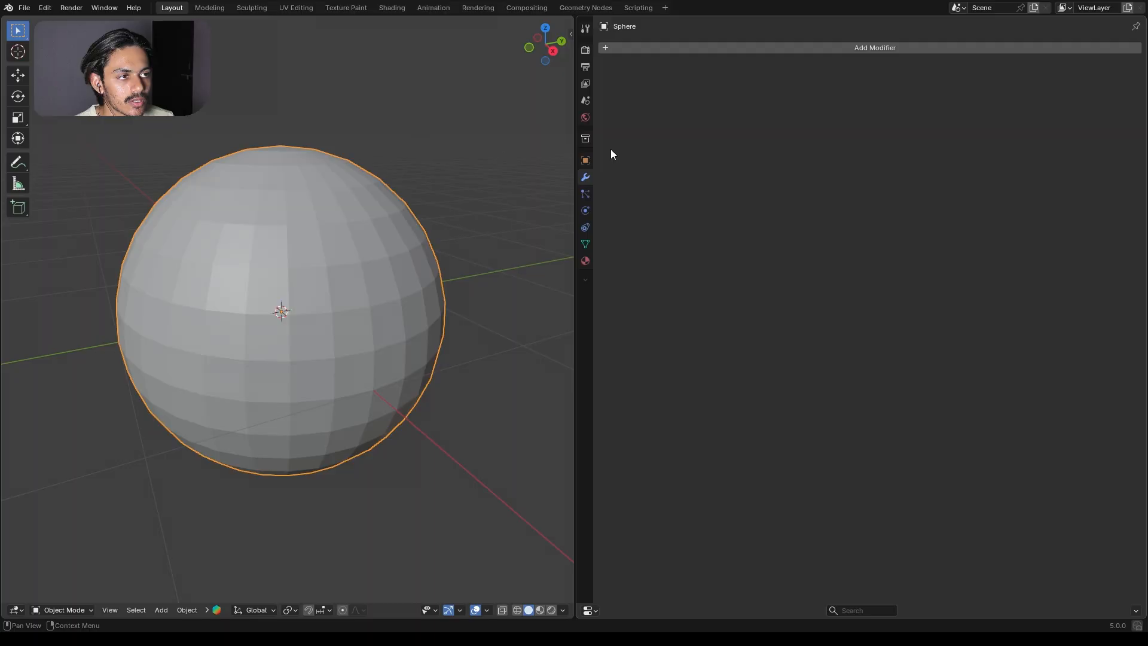
click(724, 50)
text(su)
click(807, 99)
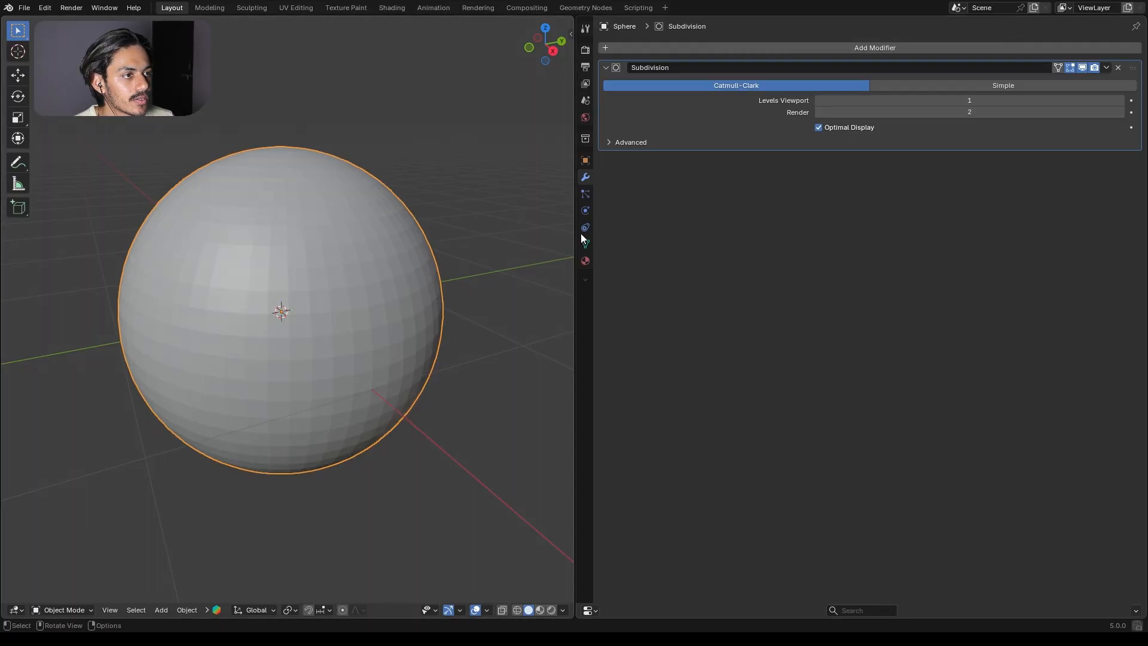
click(849, 100)
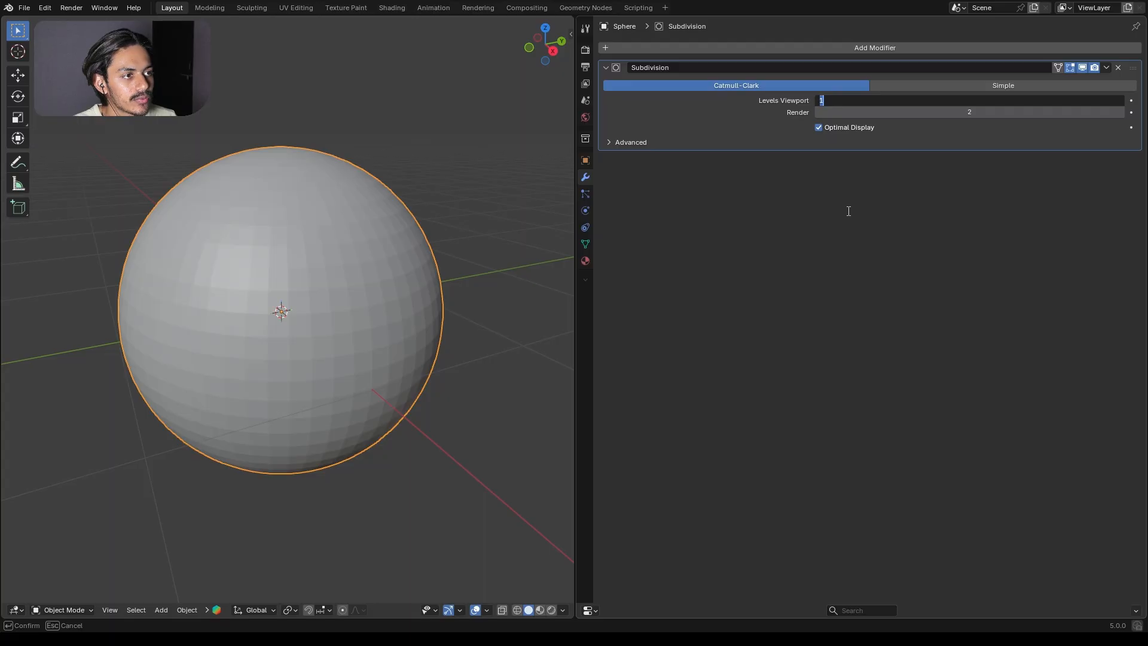
text(3)
key(Return)
right_click(256, 208)
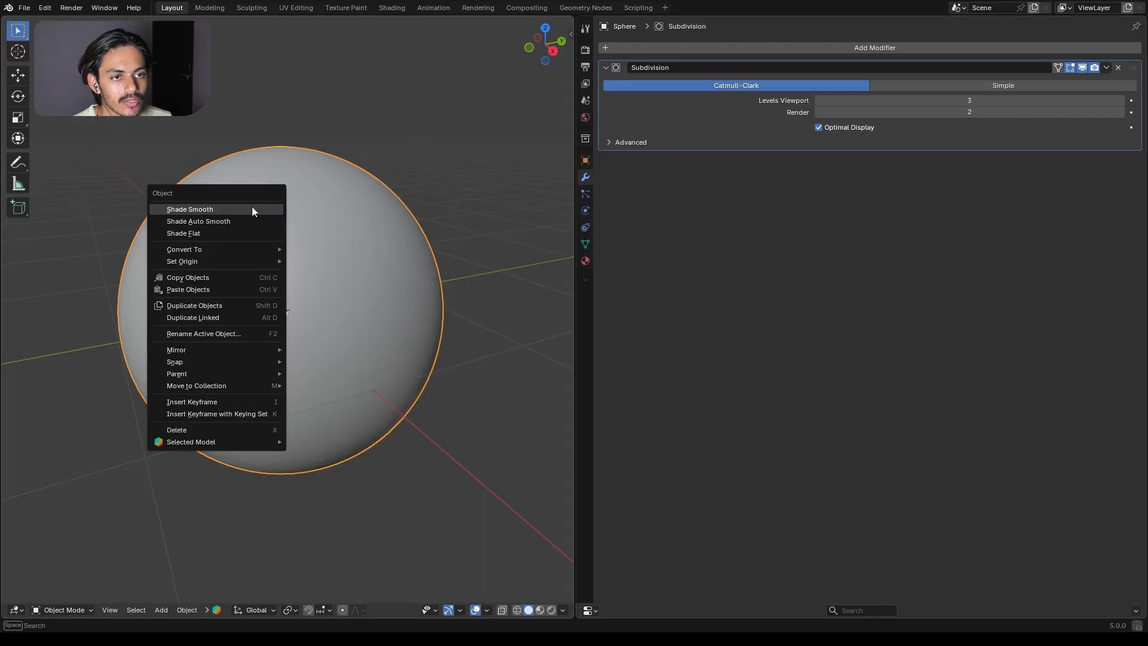
click(252, 209)
Step: Change the properties area into a Shader Editor and create a new material for the sphere
click(590, 610)
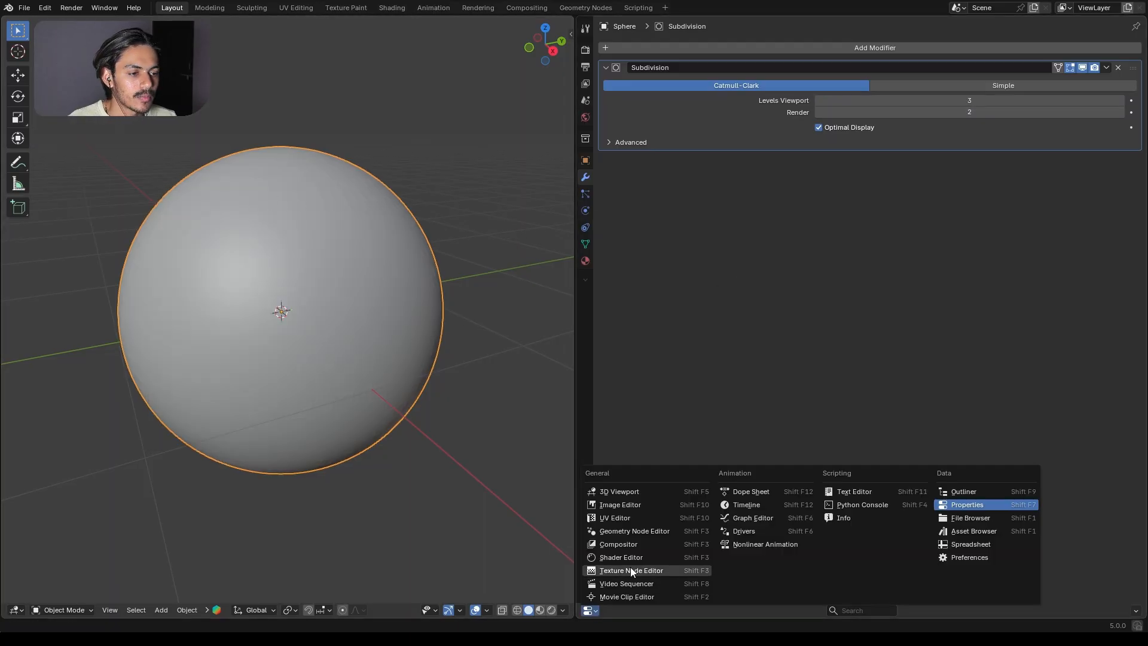
click(637, 558)
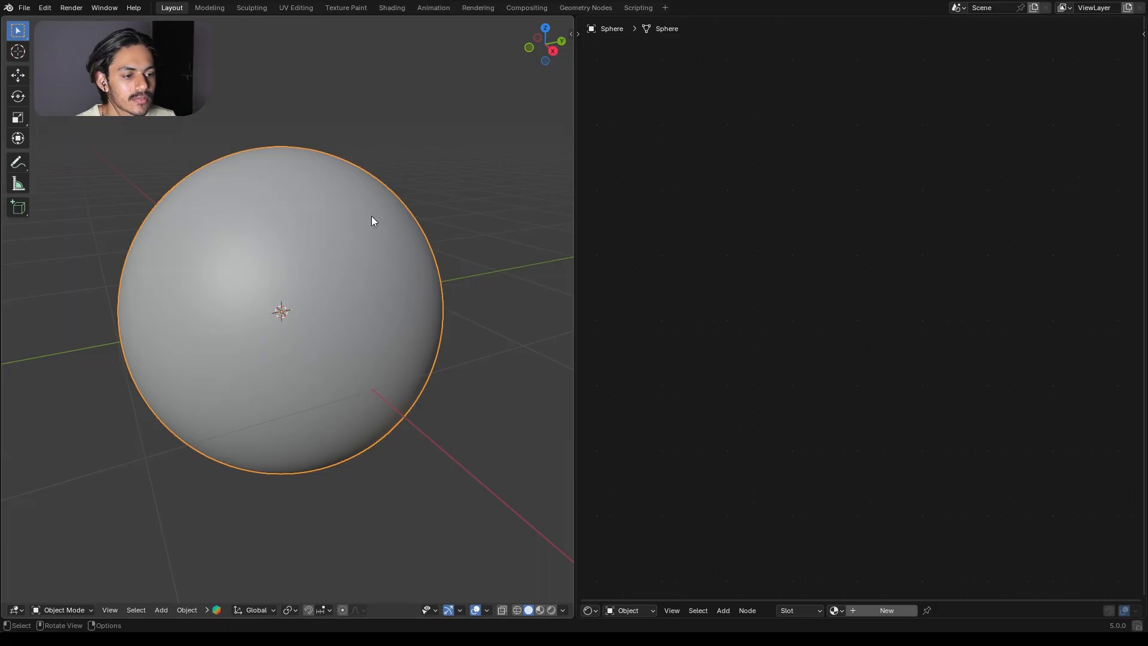
click(891, 609)
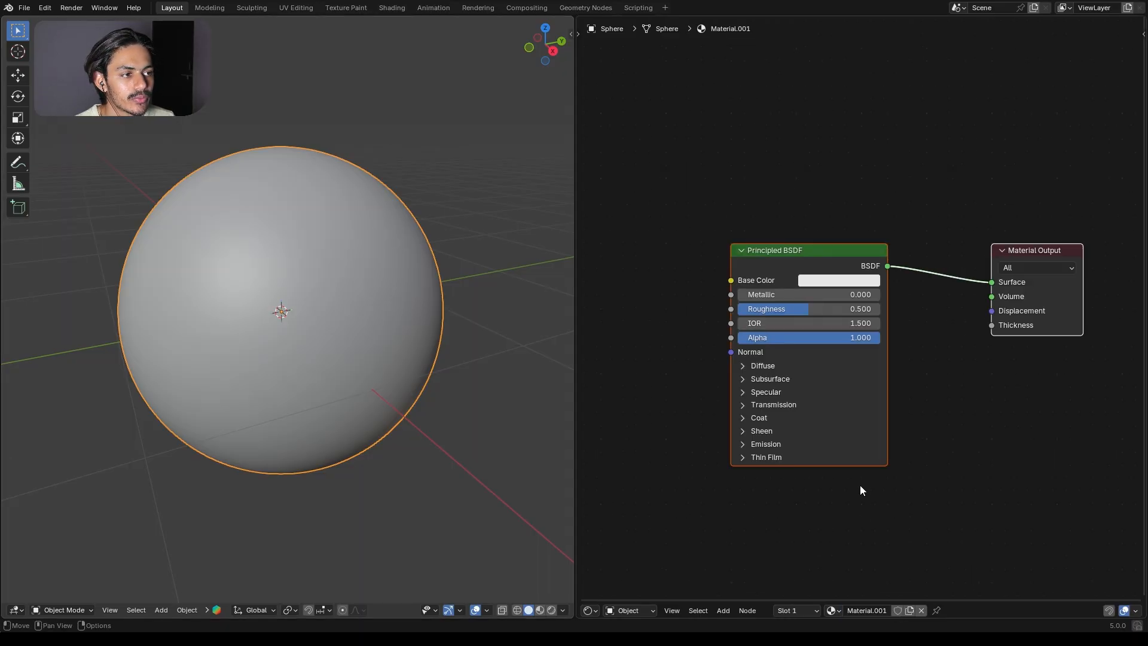
Step: Switch the viewport to rendered shading and delete the sphere material's Principled BSDF node
click(551, 610)
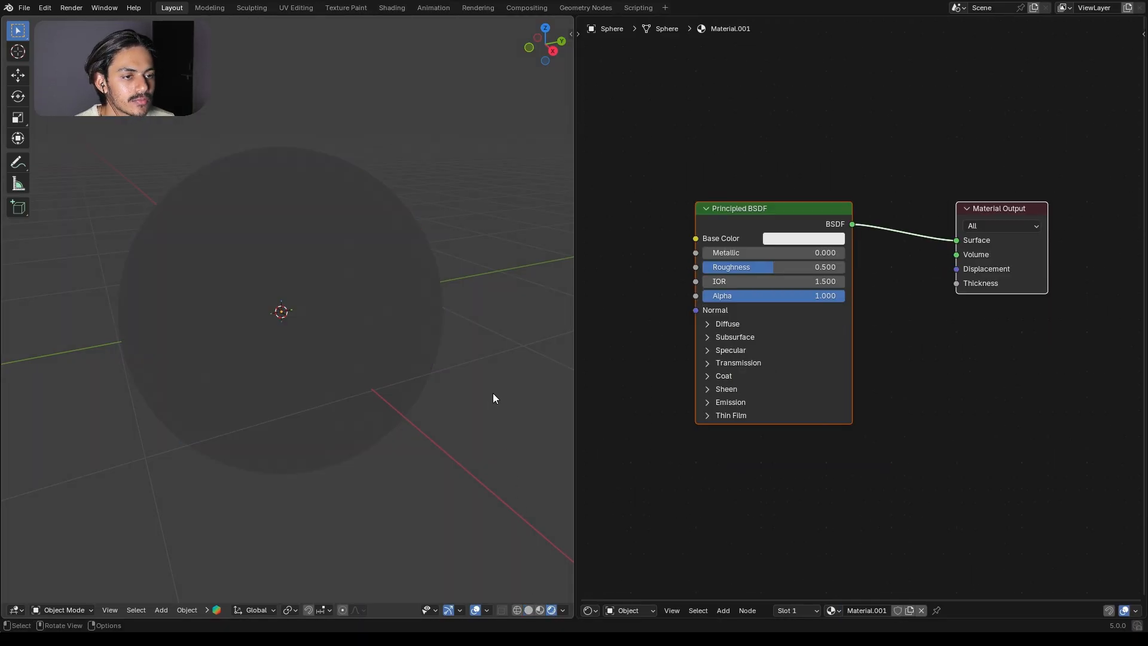
click(764, 219)
key(x)
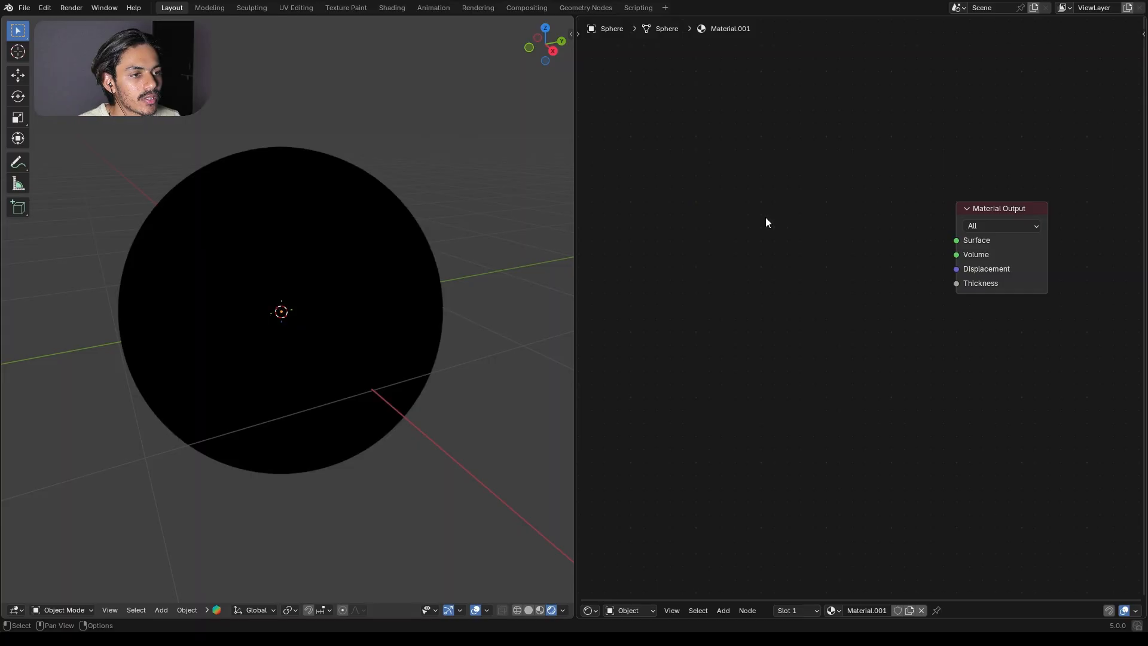
Step: Show the World shader nodes and insert a Mix Shader between the Background and World Output nodes
click(648, 608)
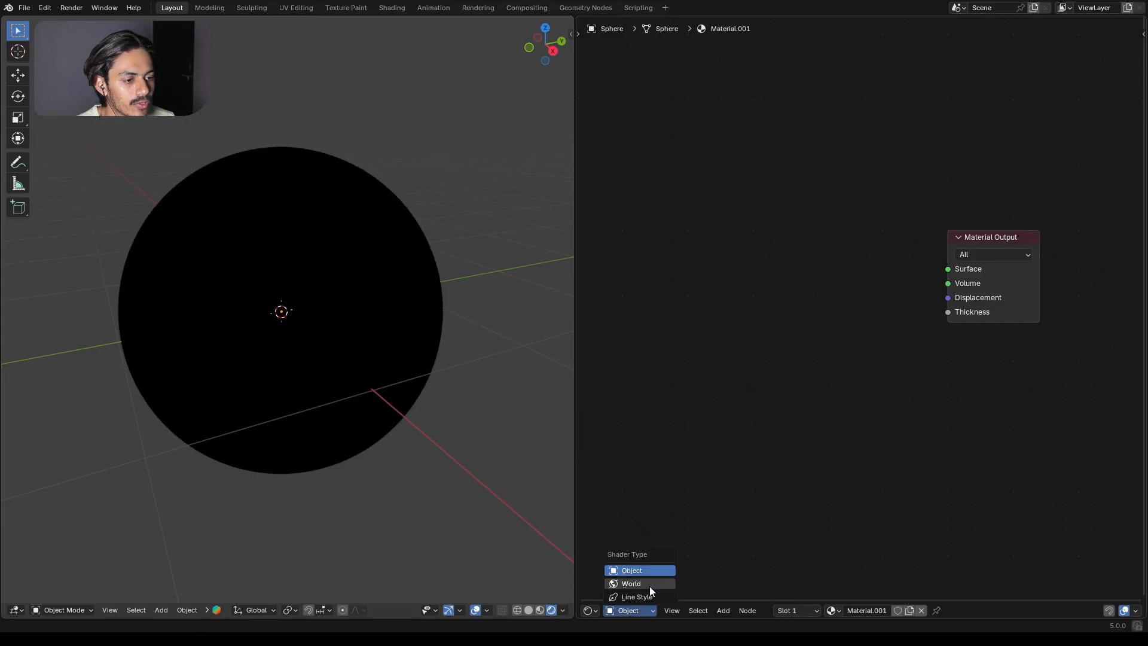
click(649, 585)
key(Home)
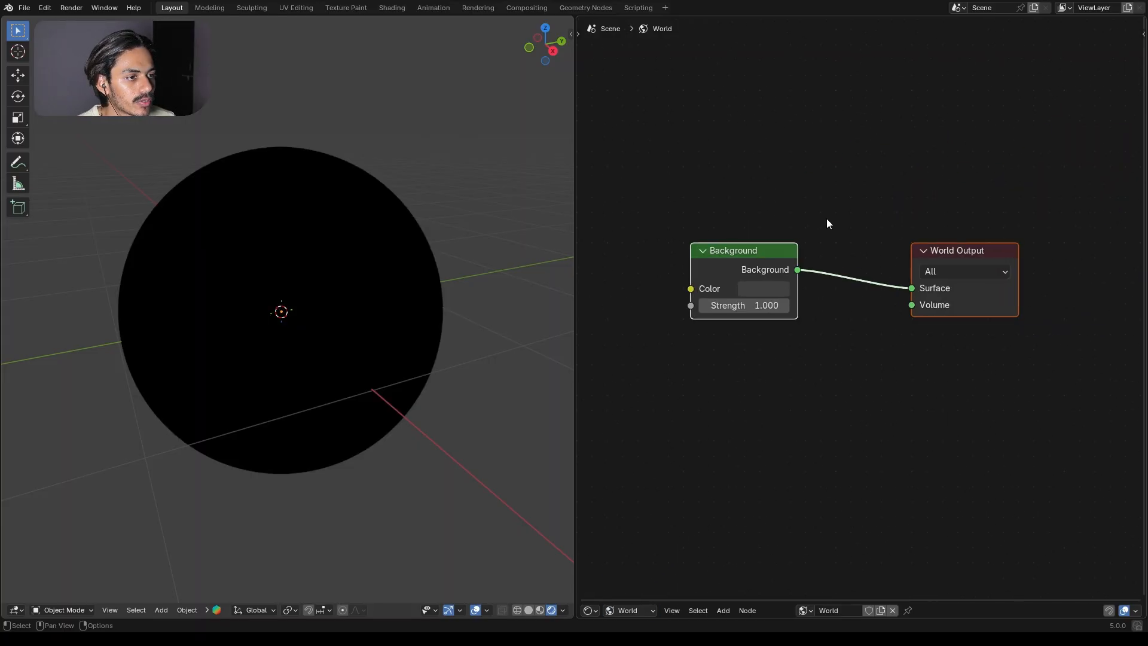
key(shift+a)
text(mix)
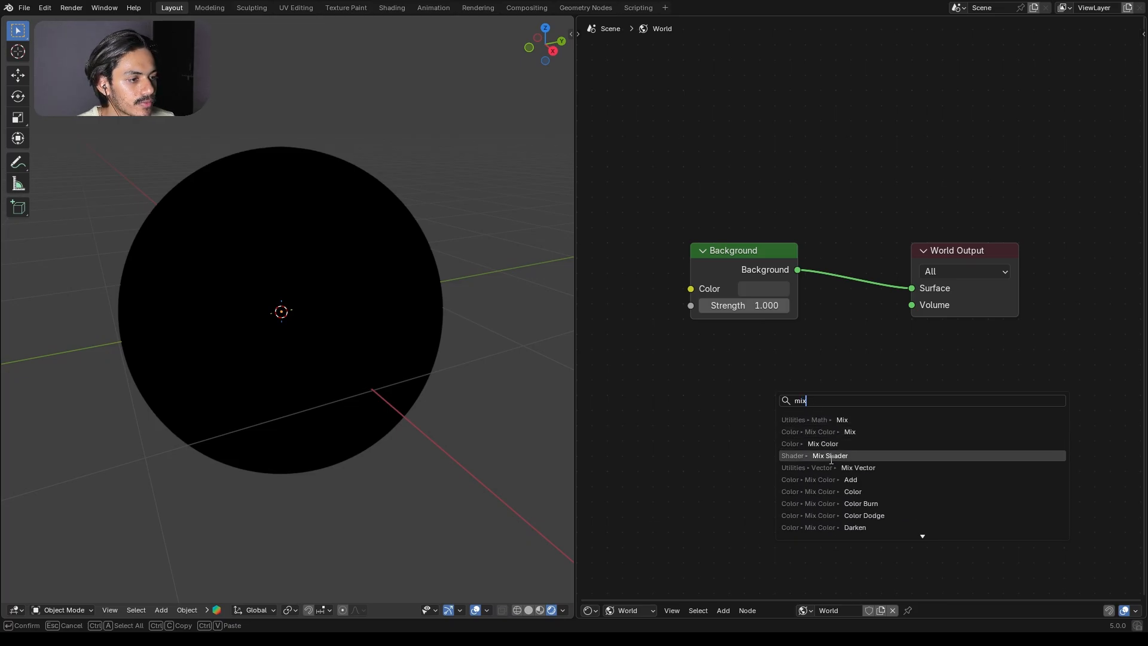
click(831, 456)
click(838, 240)
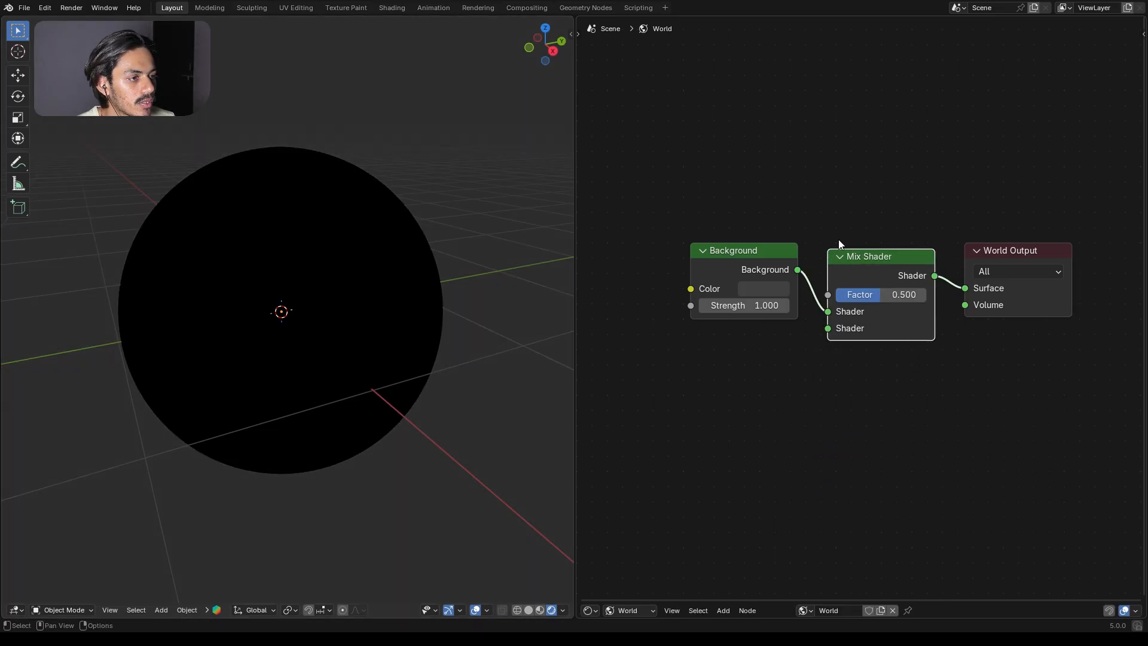
Step: Add an Environment Texture using modern_bathroom_4k.exr and connect its color to the Background node's color
key(shift+a)
text(e)
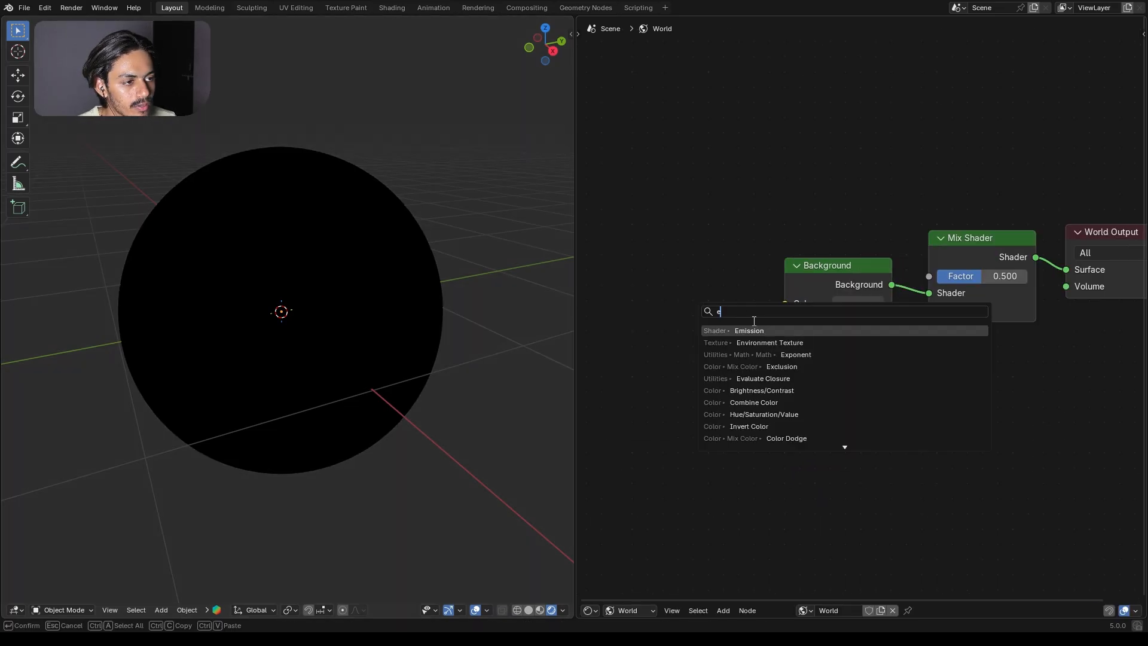
click(770, 343)
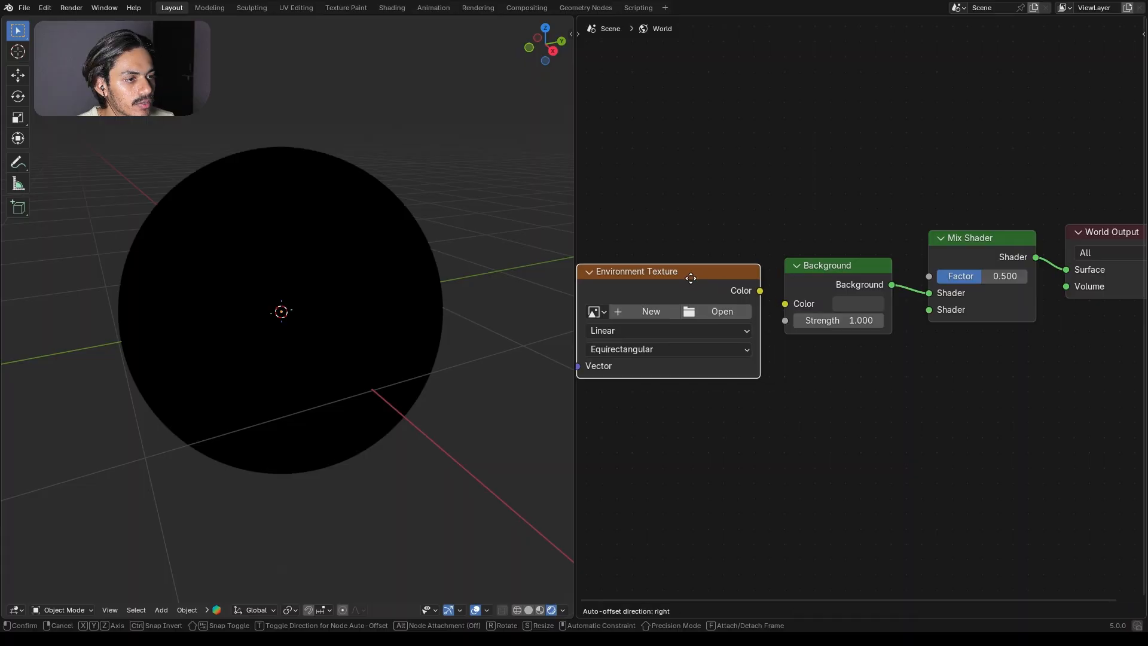
click(690, 278)
drag(816, 261, 844, 276)
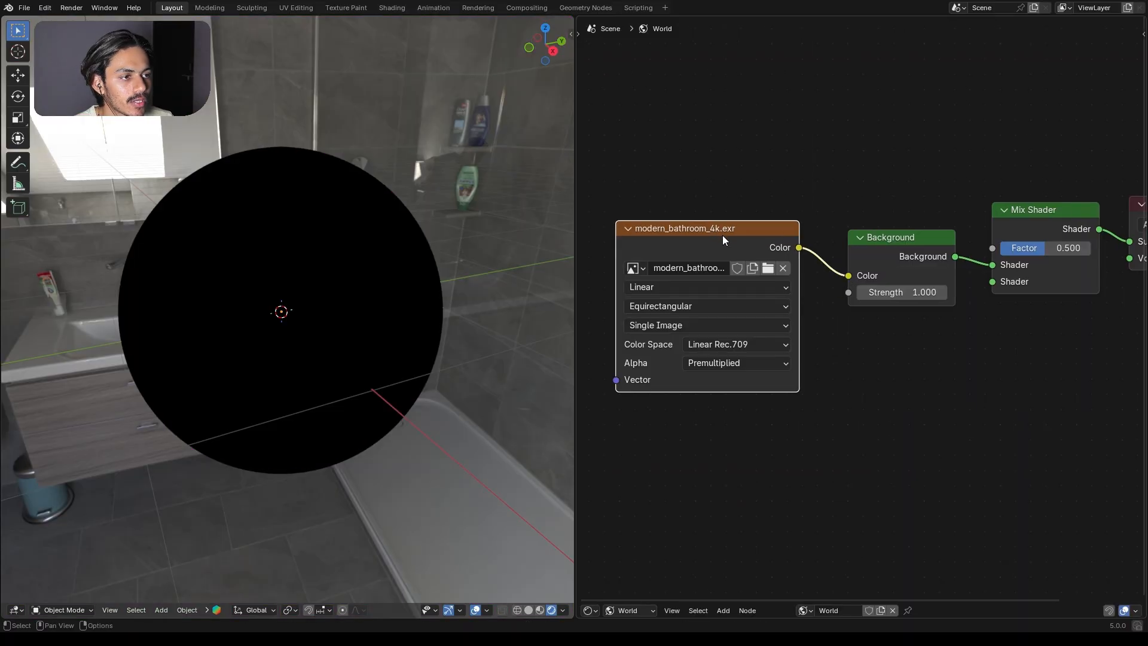
drag(722, 235, 723, 232)
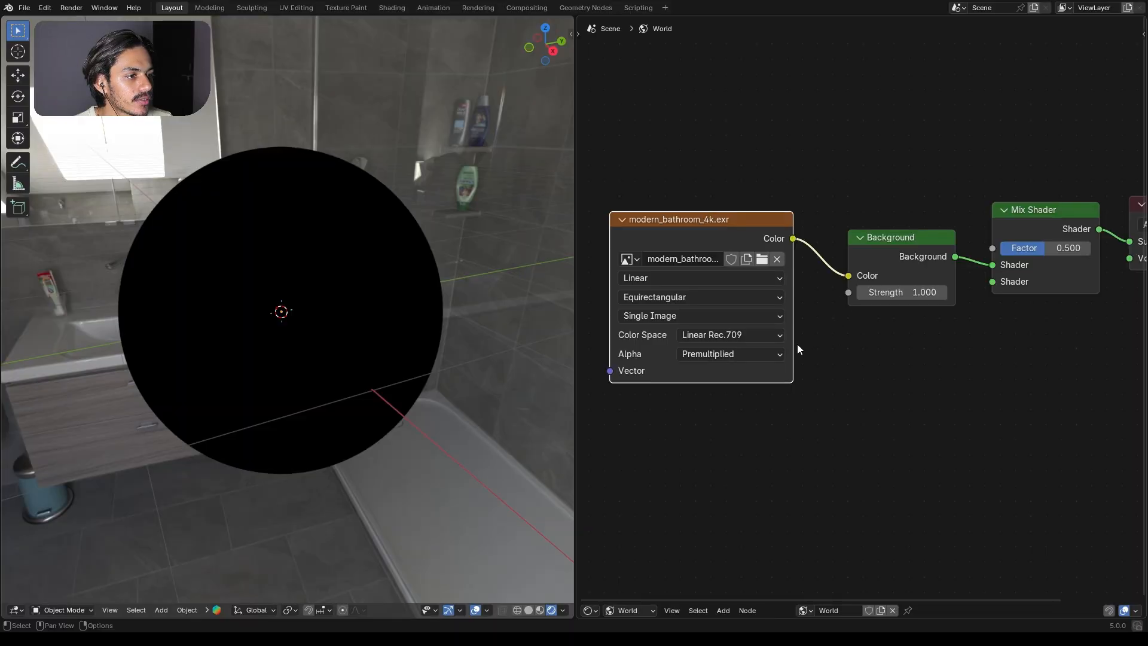
Step: Duplicate the Background node below the original and connect the copy to the Mix Shader's second shader input
middle_drag(797, 345, 761, 384)
drag(865, 289, 862, 290)
key(shift+d)
click(845, 389)
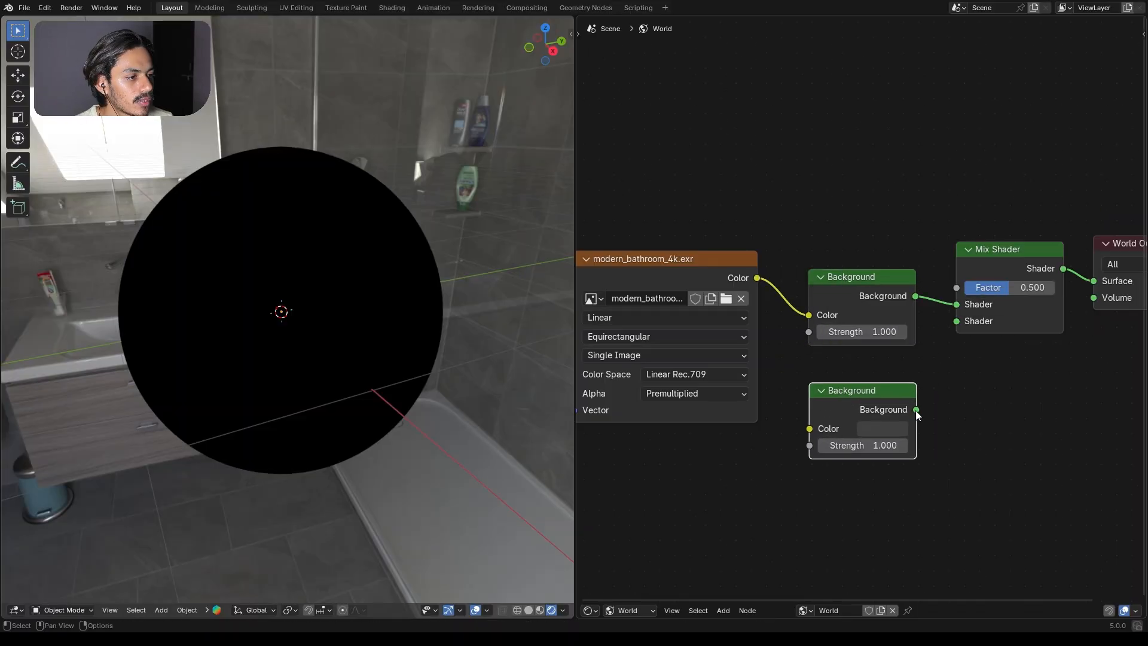
drag(916, 410, 956, 321)
drag(872, 390, 876, 372)
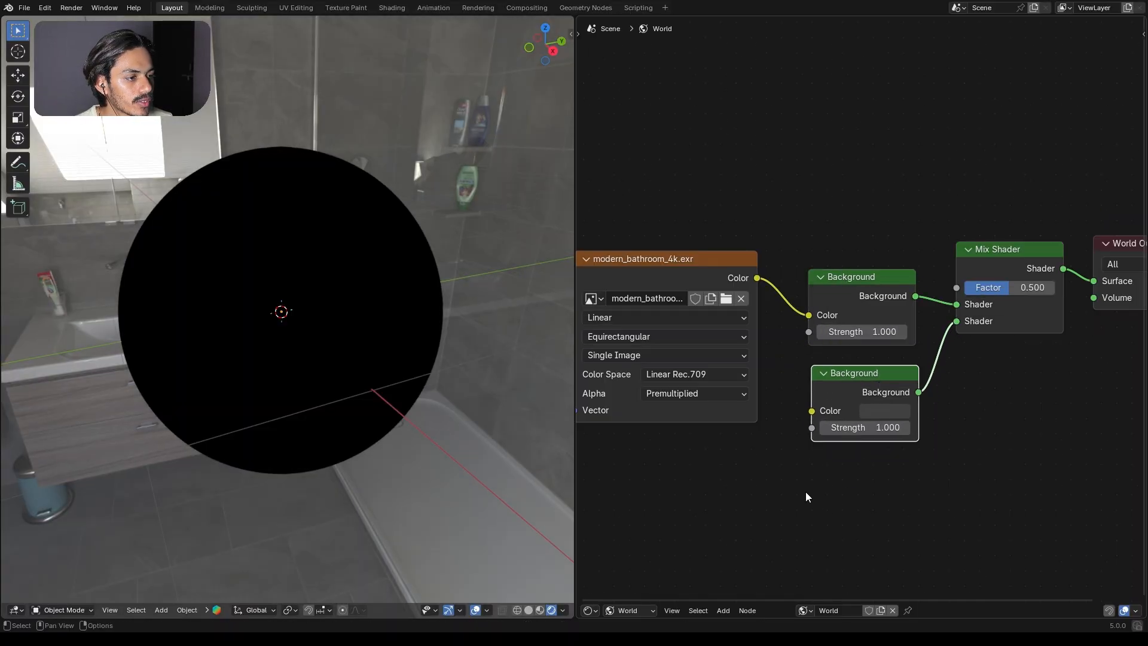
Step: Set the duplicated Background node's color to black
click(892, 409)
drag(998, 236, 1001, 460)
scroll(899, 302, down, 3)
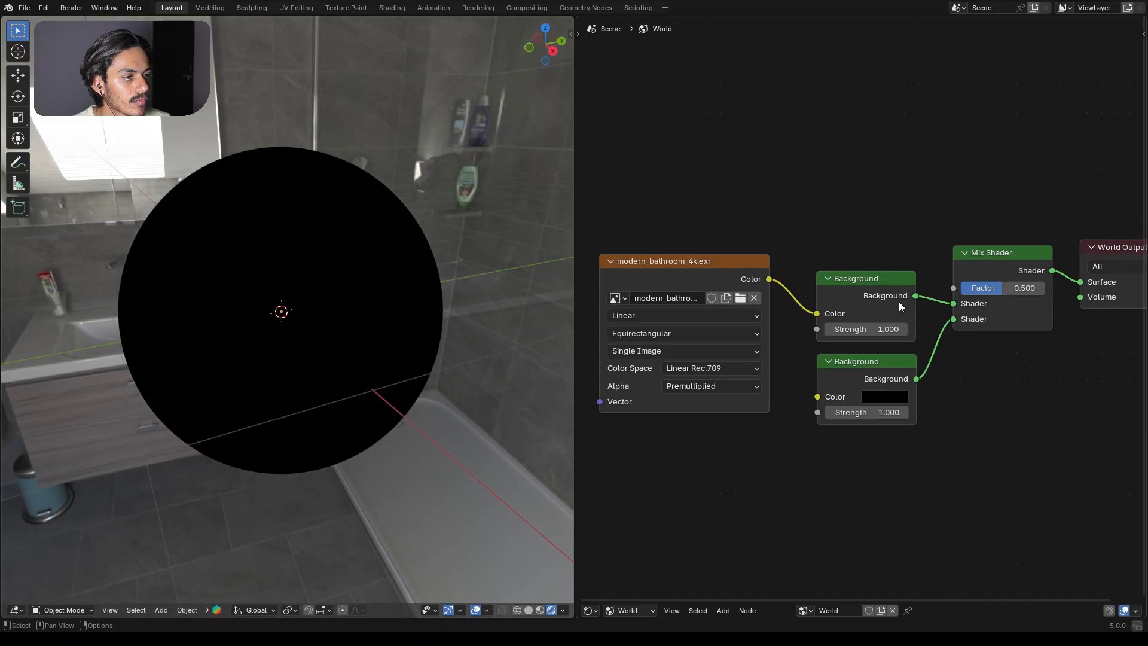
Step: Add a Light Path node, connecting its Is Camera Ray output to the Mix Shader's factor, and collapse it
middle_drag(873, 217, 855, 317)
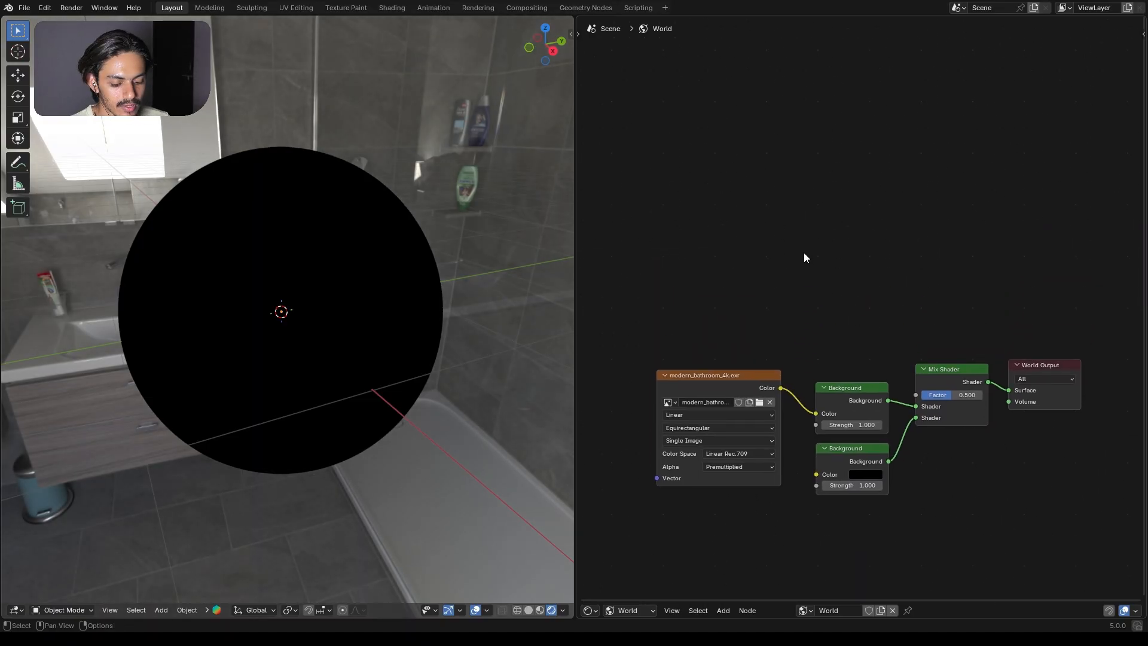
key(shift+a)
text(li)
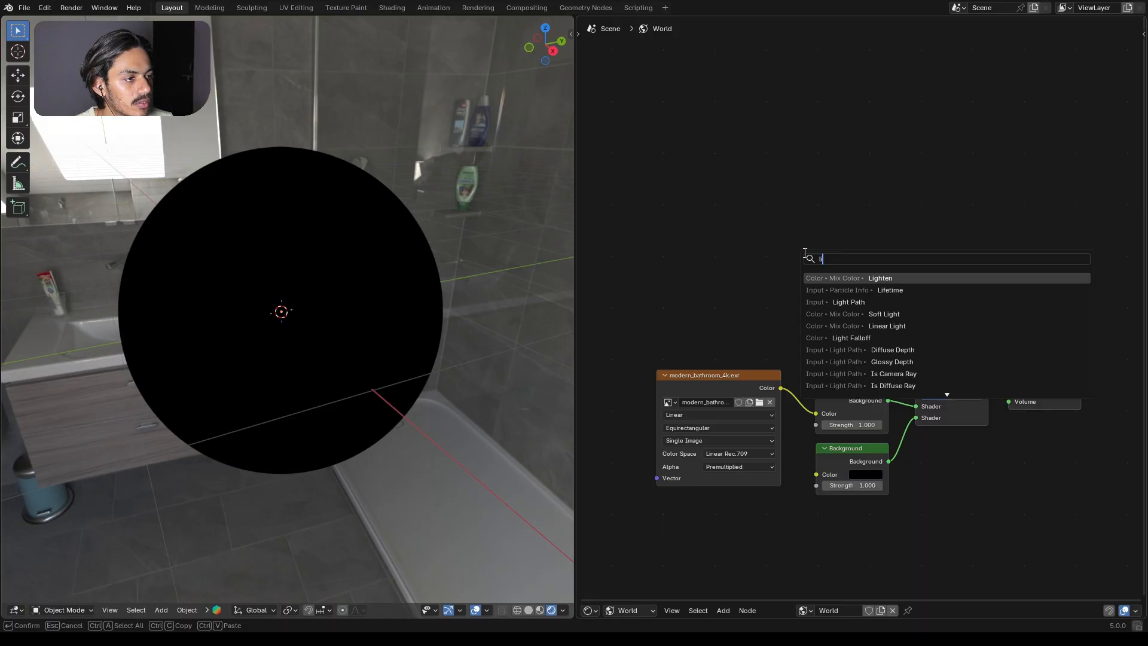
click(847, 302)
click(838, 213)
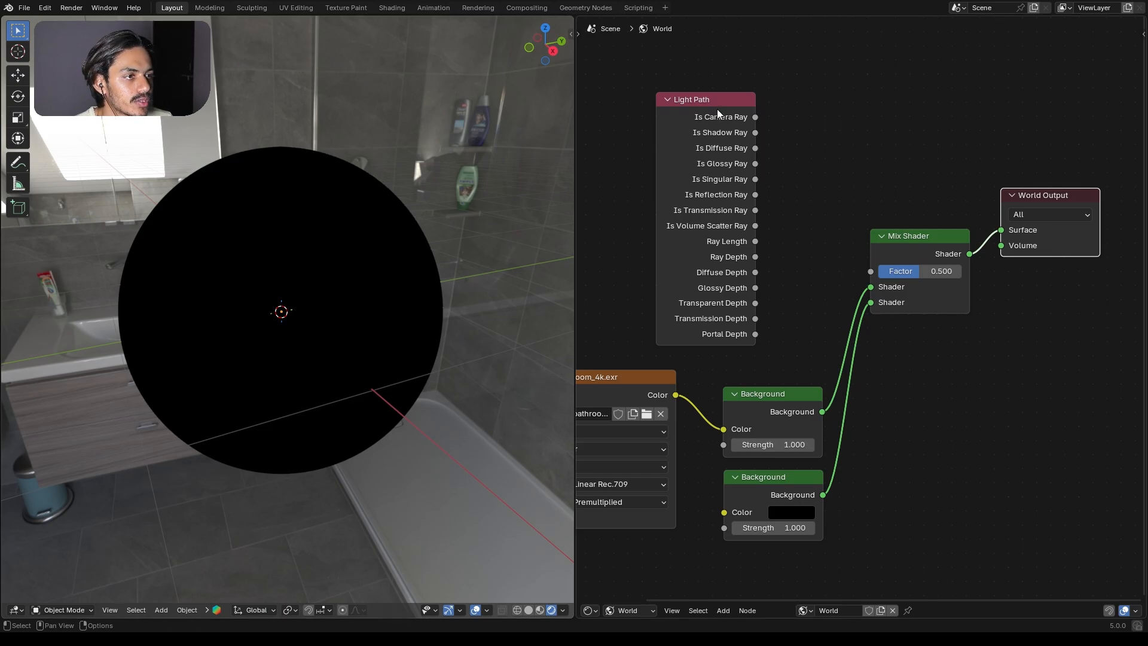
drag(718, 100, 866, 266)
key(h)
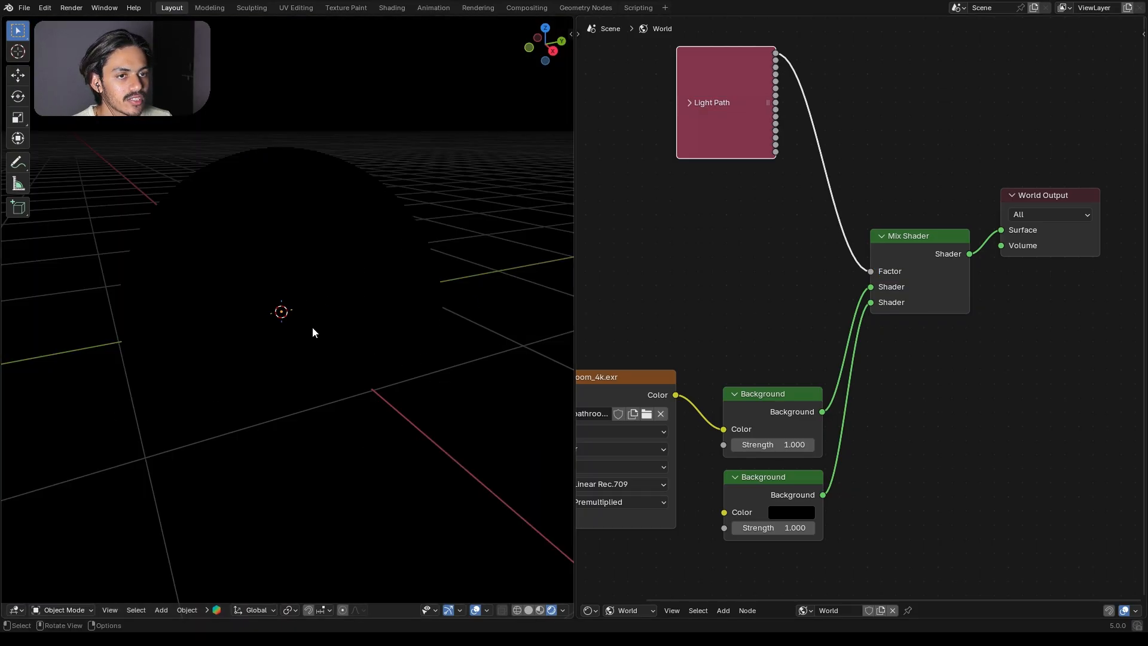
Step: Arrange the world nodes compactly, with the Background nodes stacked under Light Path and World Output beside the Mix Shader
drag(666, 400, 663, 386)
drag(806, 414, 798, 336)
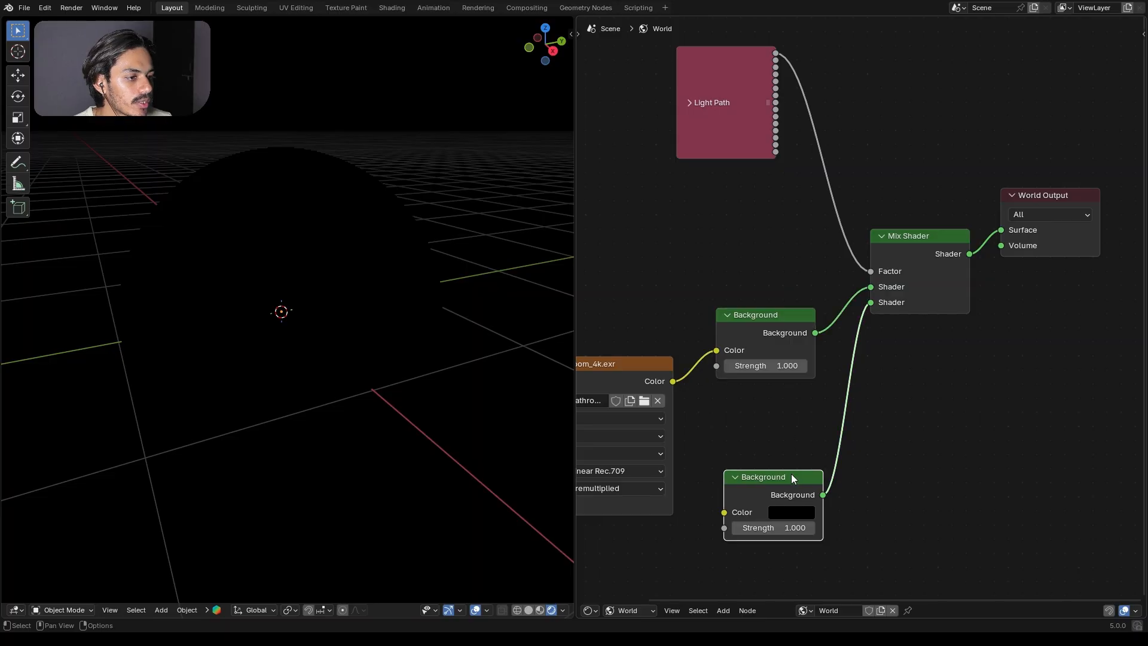
drag(790, 475, 787, 397)
drag(929, 234, 944, 250)
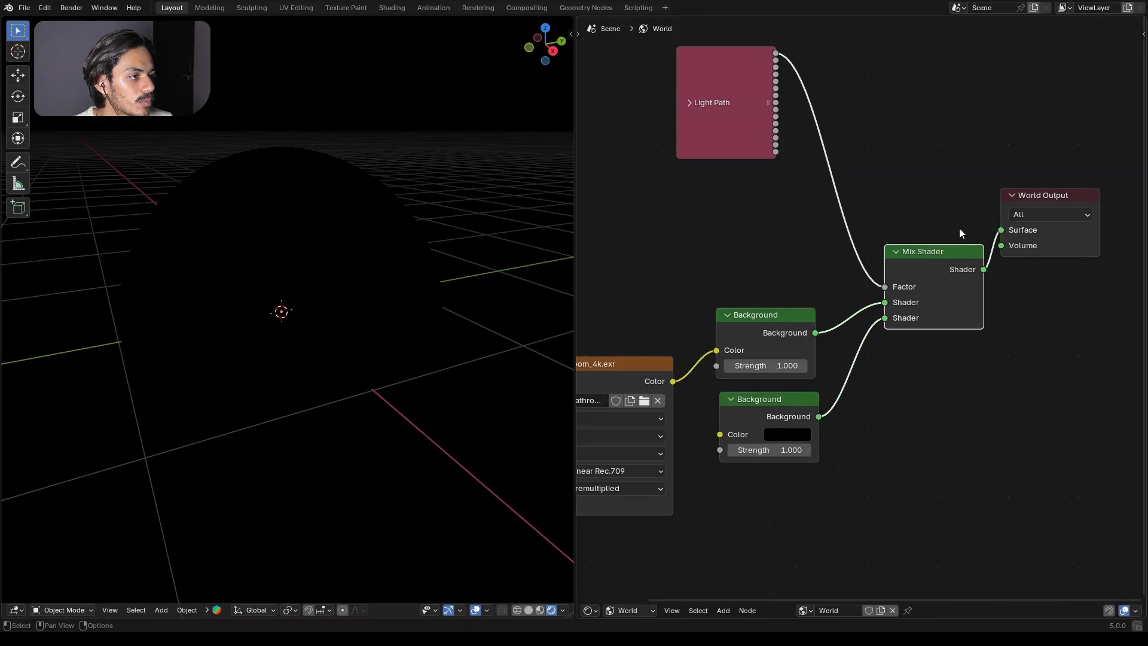
drag(1028, 198, 1030, 203)
drag(1031, 203, 1033, 240)
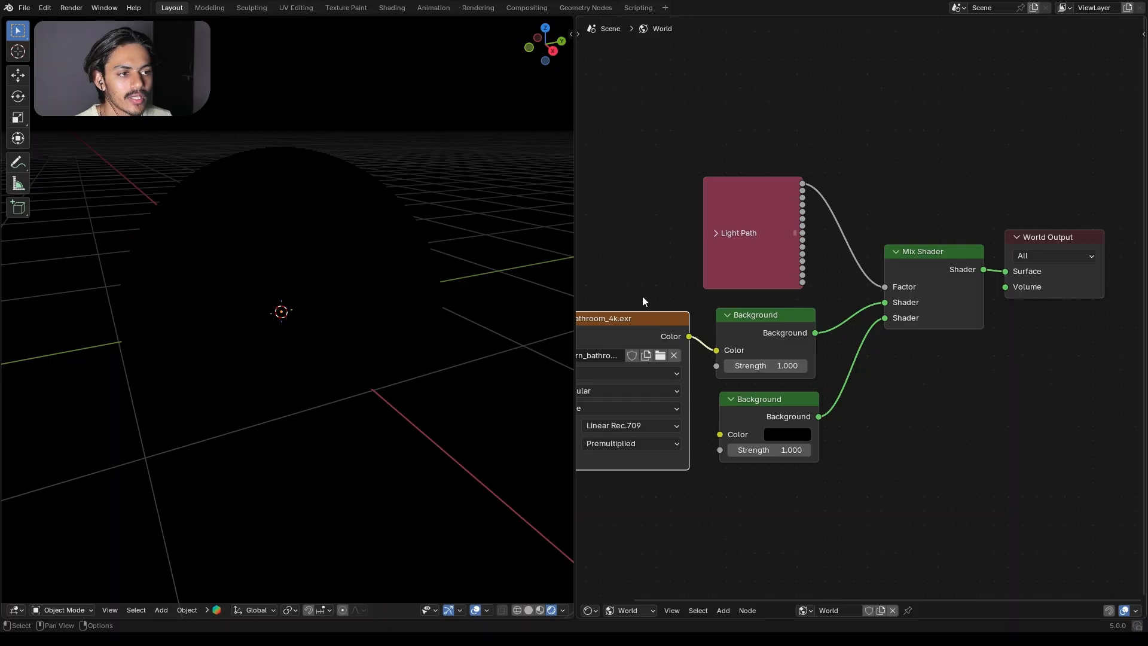
middle_drag(647, 259, 702, 226)
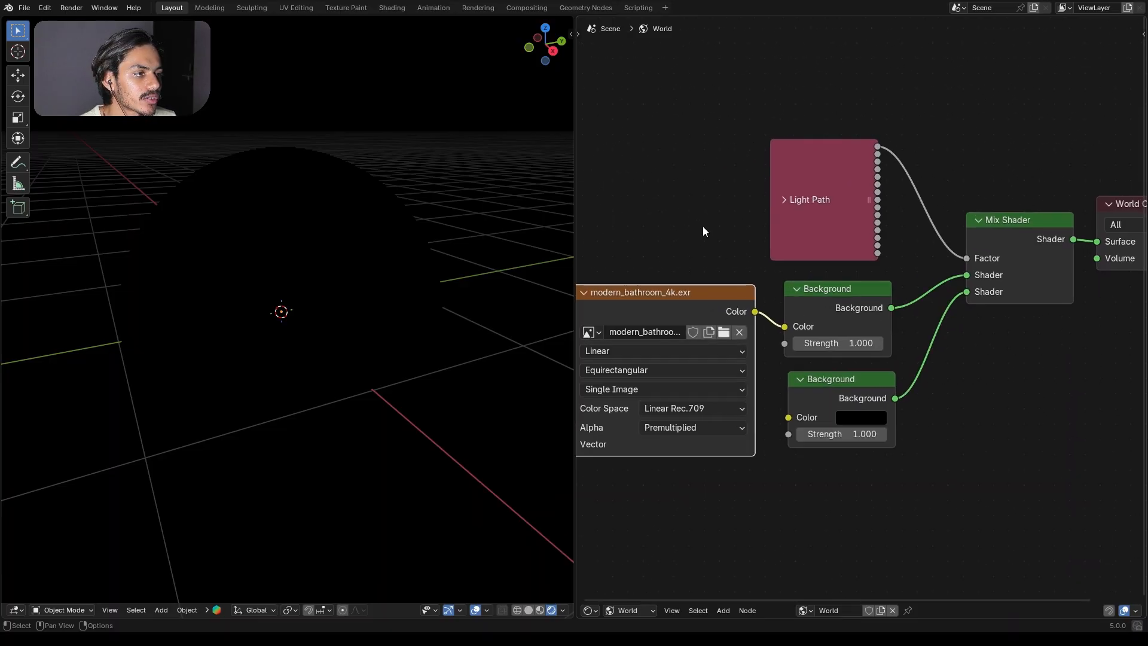
Step: Switch from the world nodes to the sphere's material nodes and set the material's render method to Blended
scroll(697, 262, down, 2)
click(636, 611)
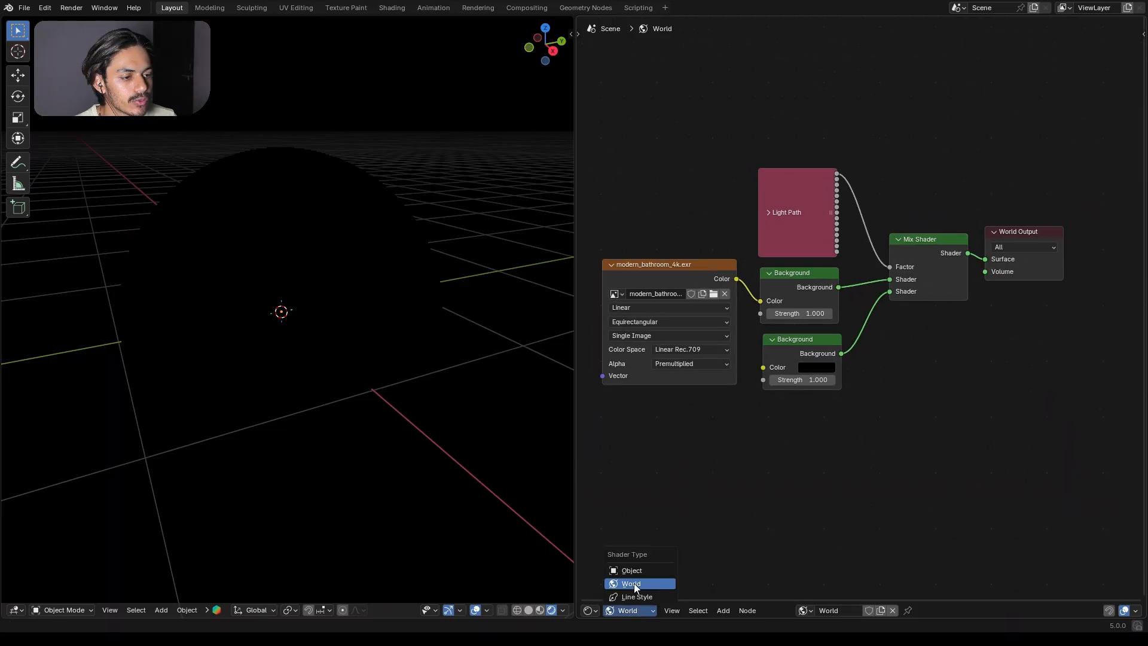
click(639, 569)
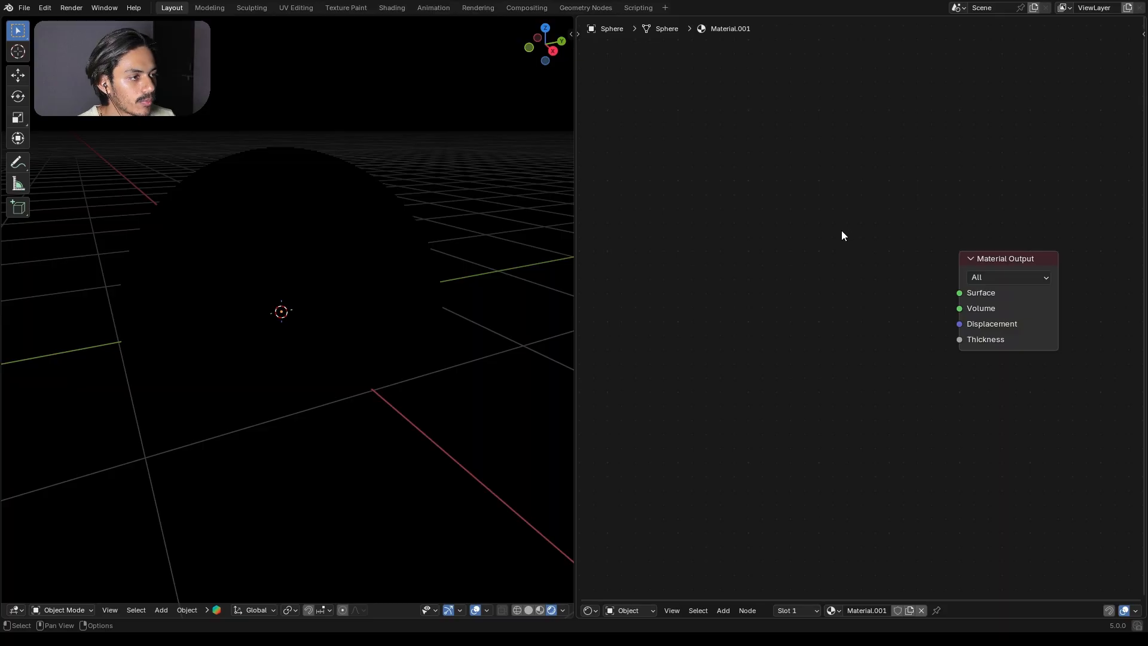
key(n)
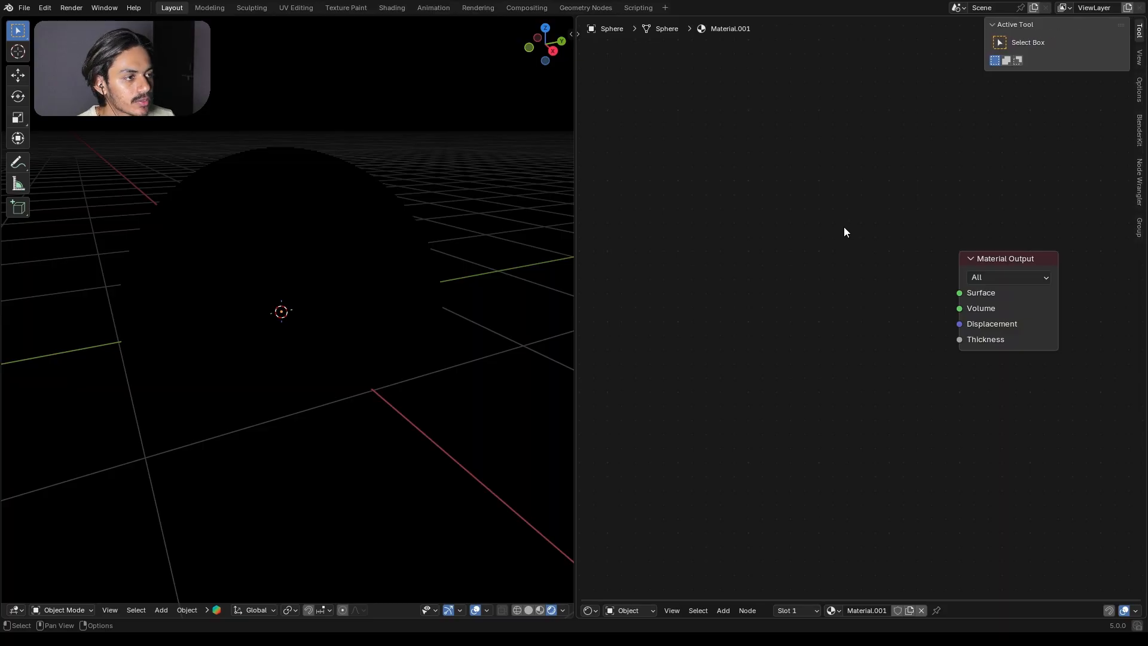
click(1140, 90)
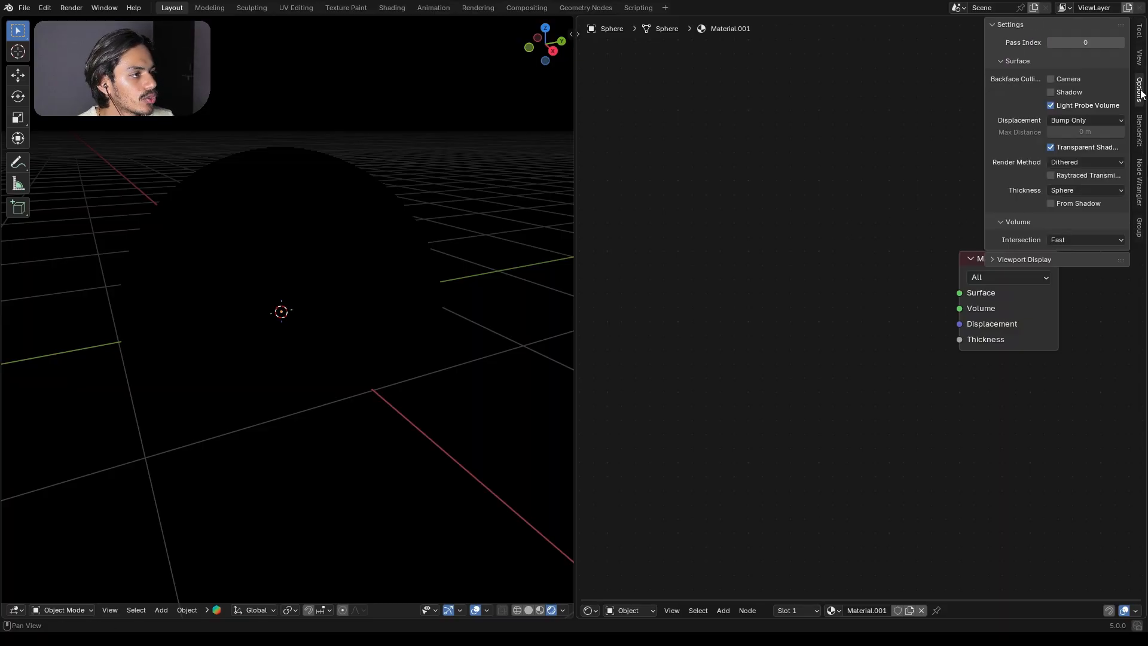
click(1111, 160)
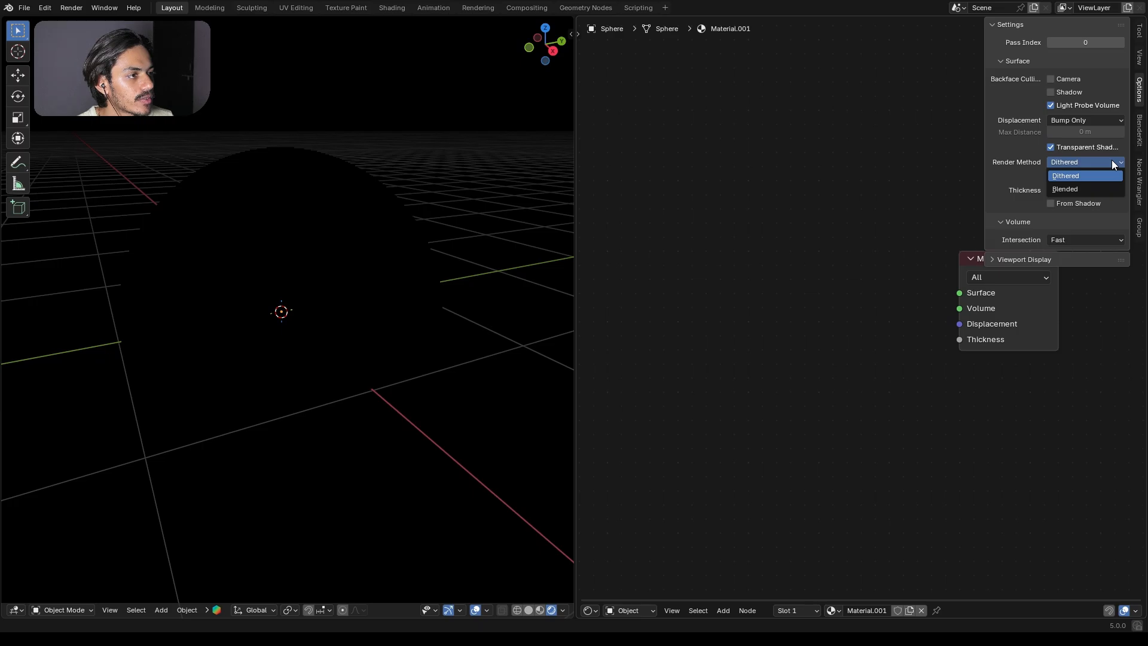
click(1100, 189)
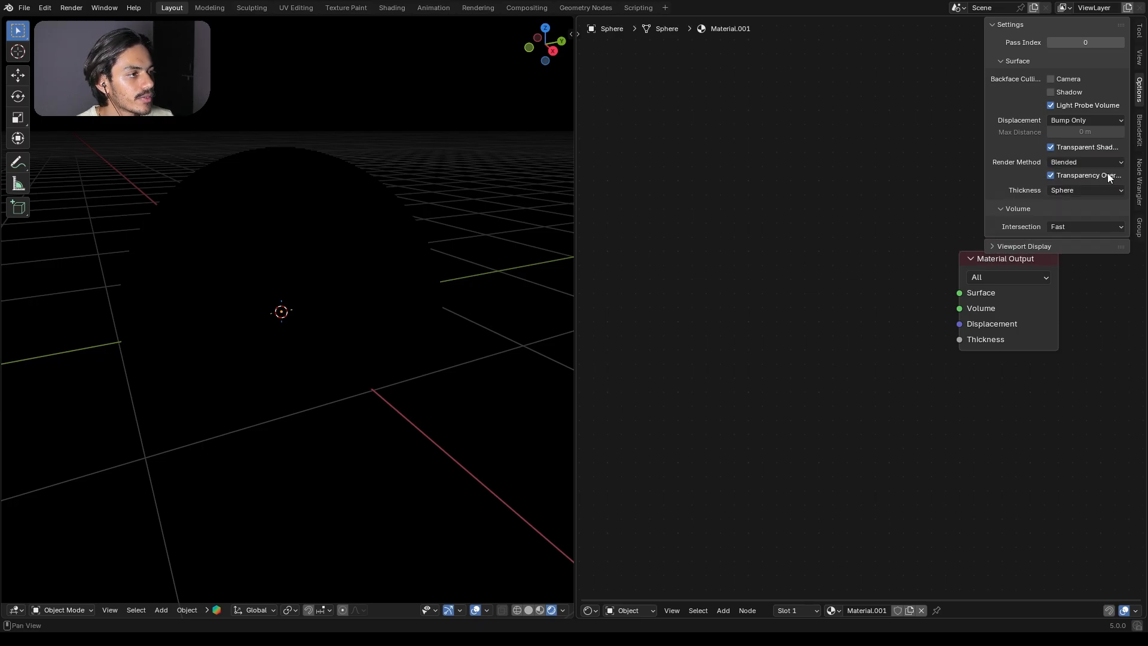
drag(991, 270, 977, 322)
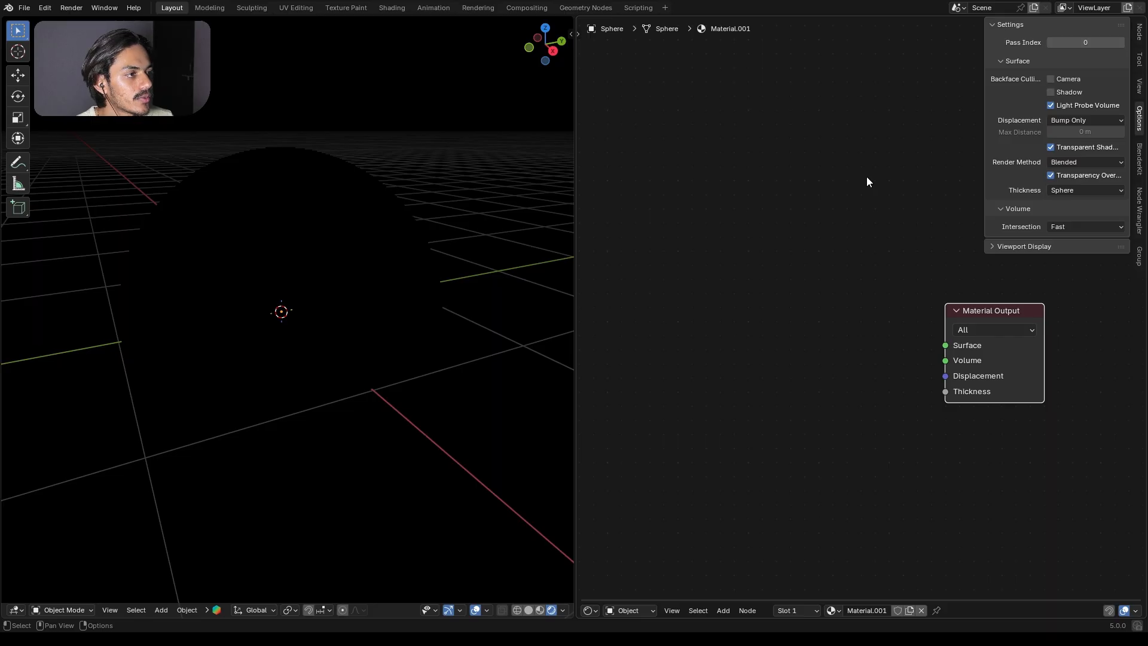
key(n)
Step: Add a Voronoi Texture node and connect its Distance output to the Material Output's Surface input
key(shift+a)
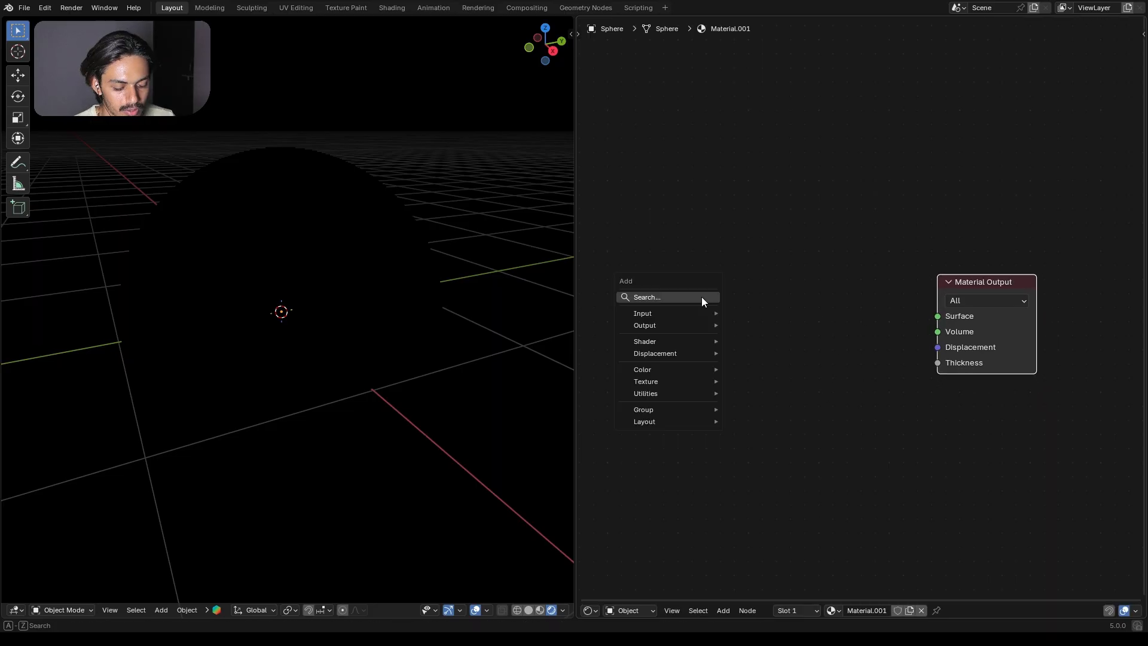
text(vo)
click(793, 346)
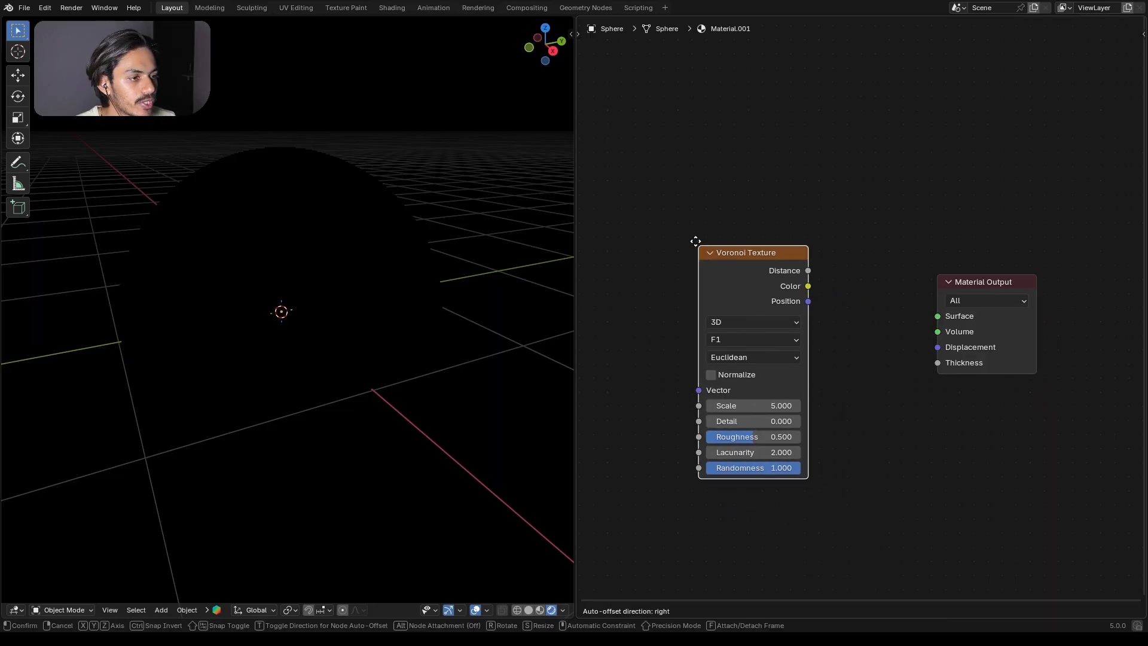
click(796, 257)
scroll(774, 248, up, 1)
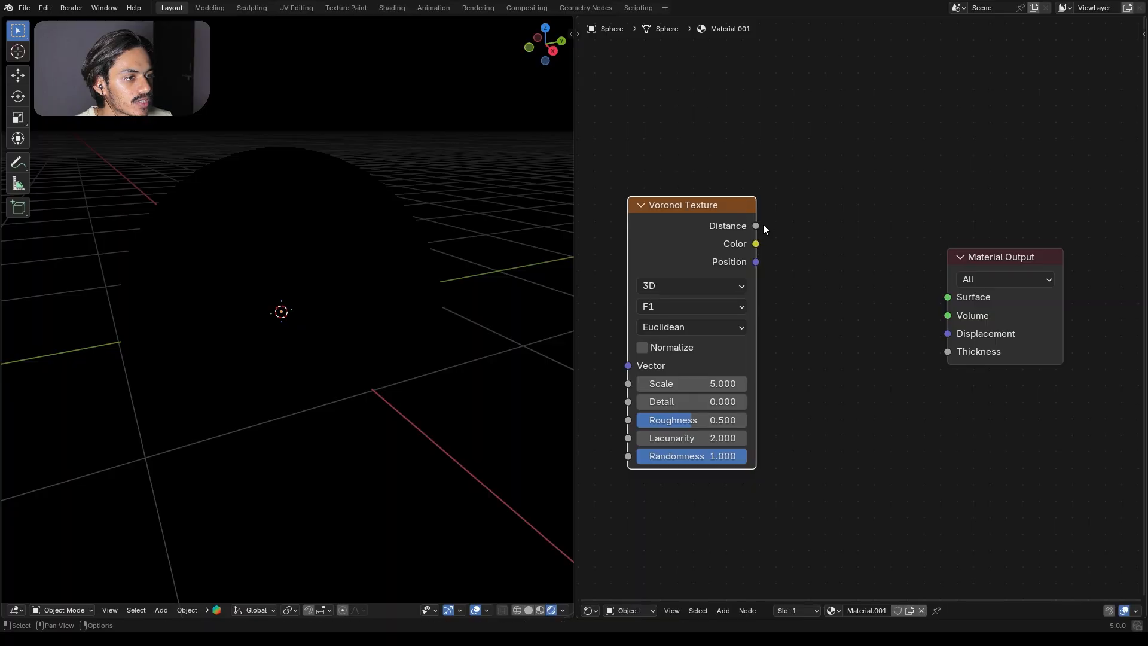
drag(758, 226, 936, 299)
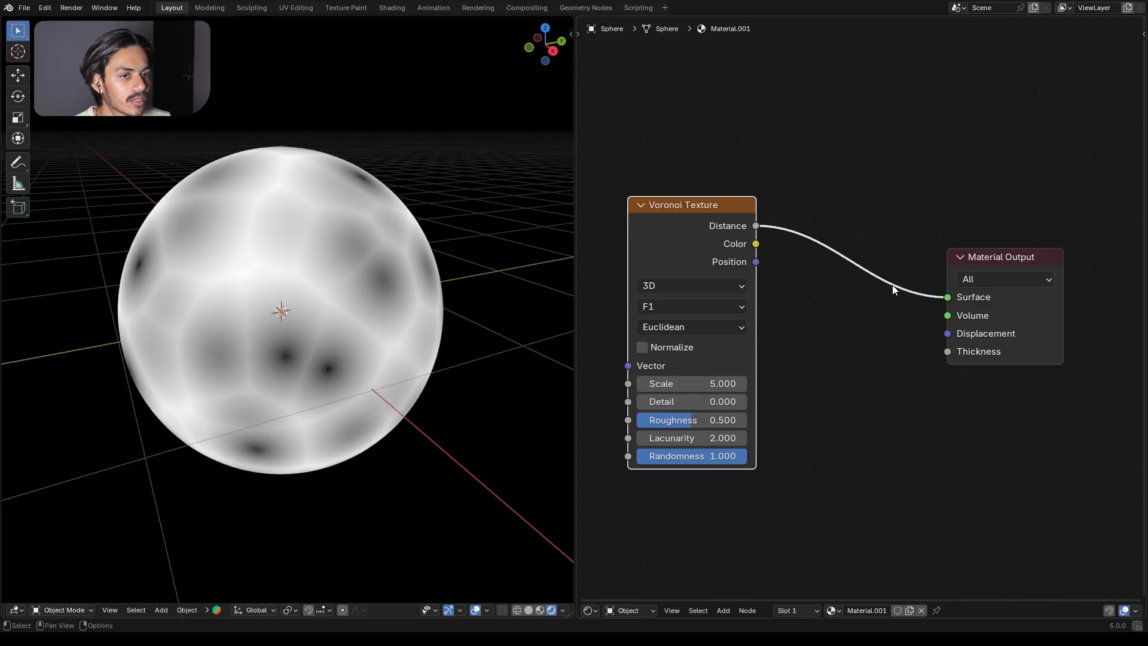
drag(676, 205, 673, 197)
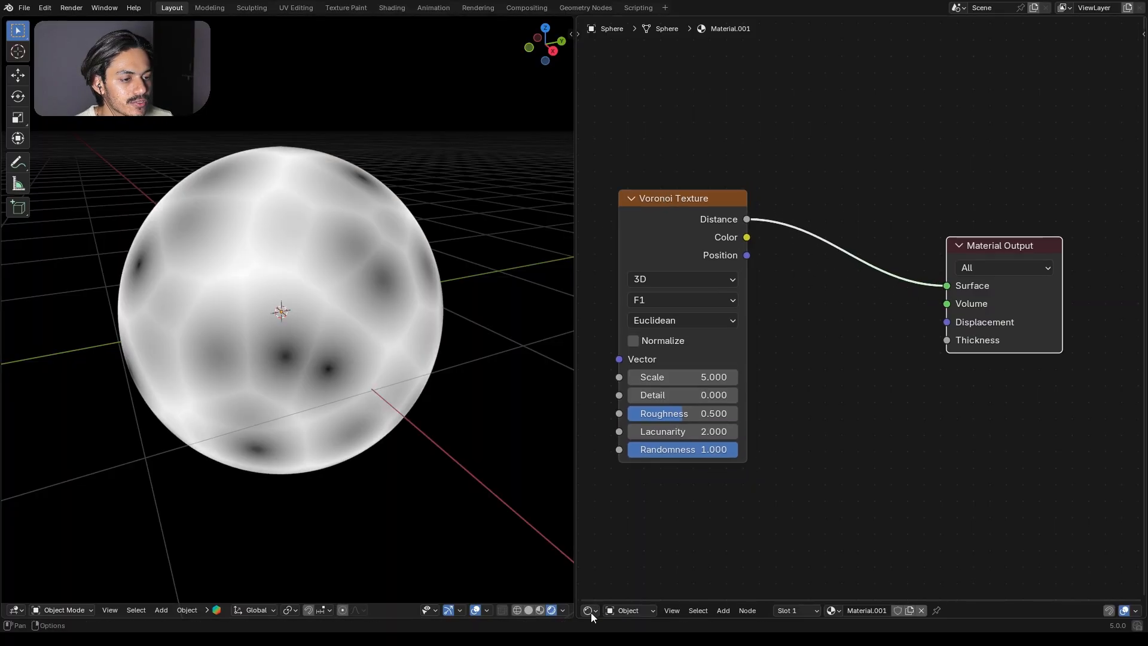
Step: Switch the node area to the Compositor and create a new compositing node tree
click(591, 613)
click(641, 542)
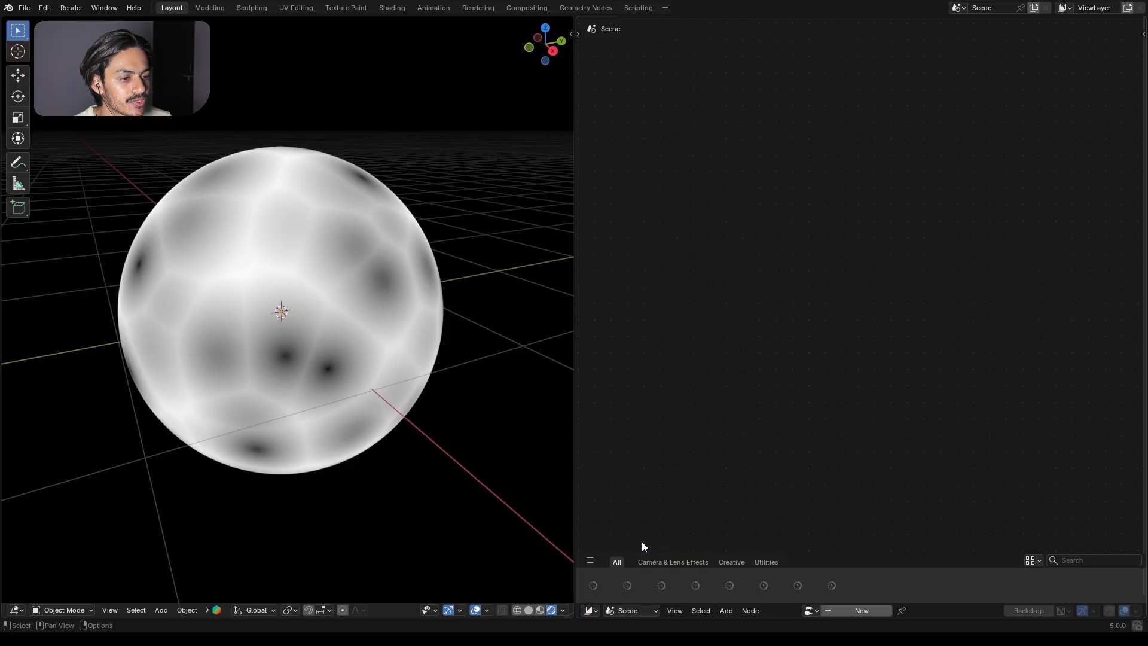
click(862, 610)
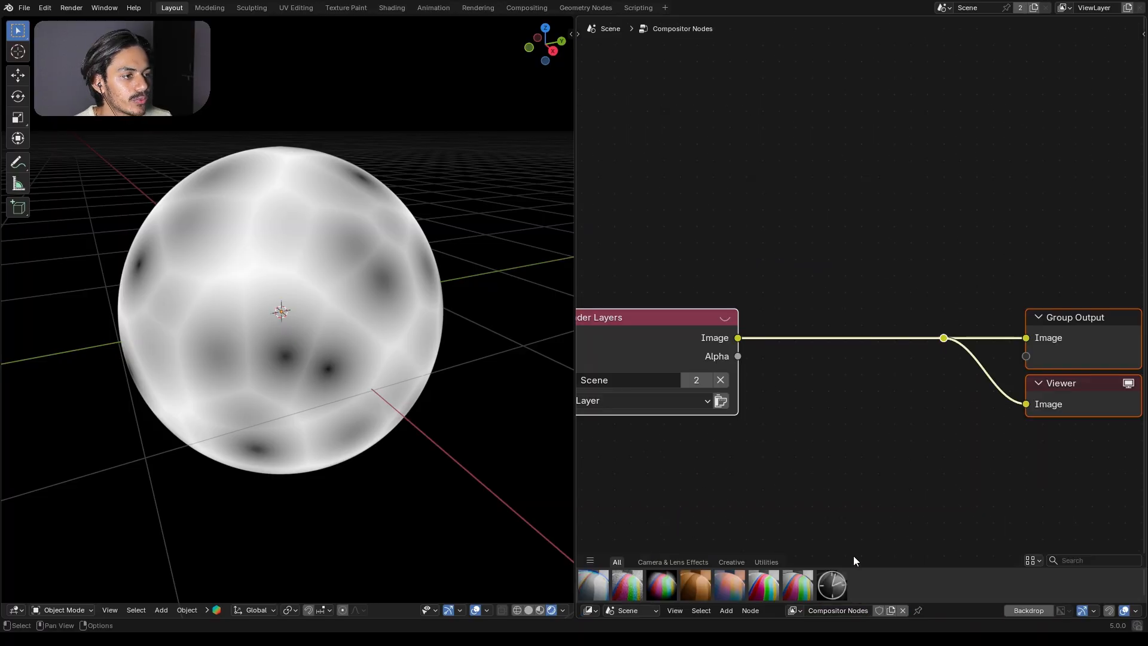
Step: Insert a Bloom Glare node on the image link between Render Layers and the output nodes
middle_drag(751, 304, 777, 220)
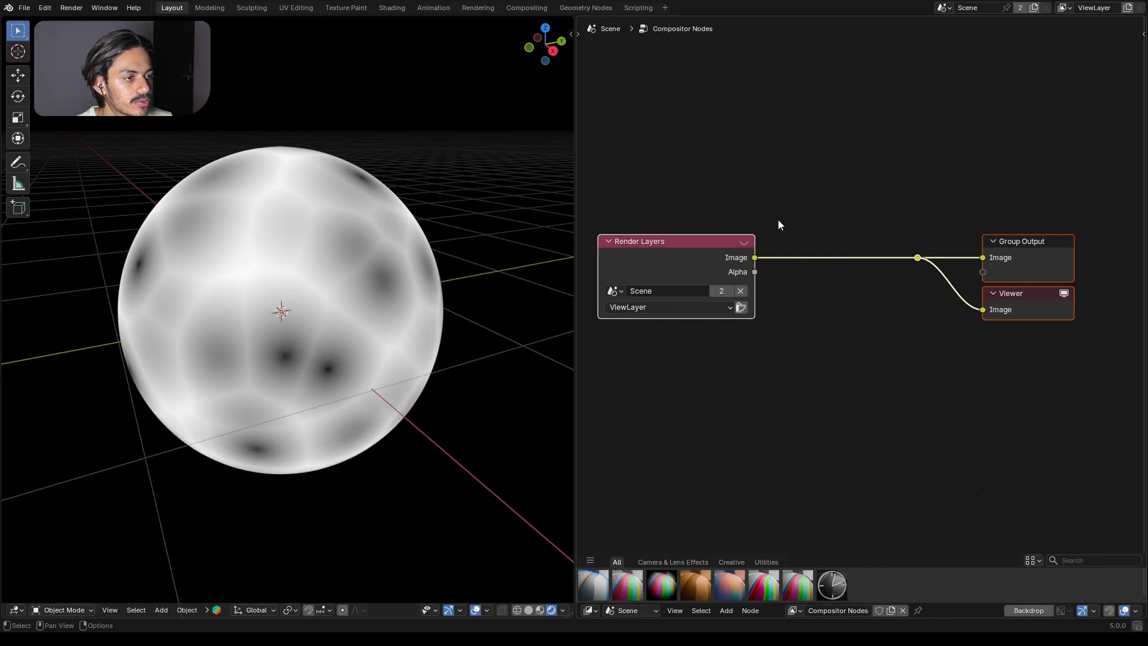
click(823, 213)
key(shift+a)
text(blo)
key(Return)
click(843, 226)
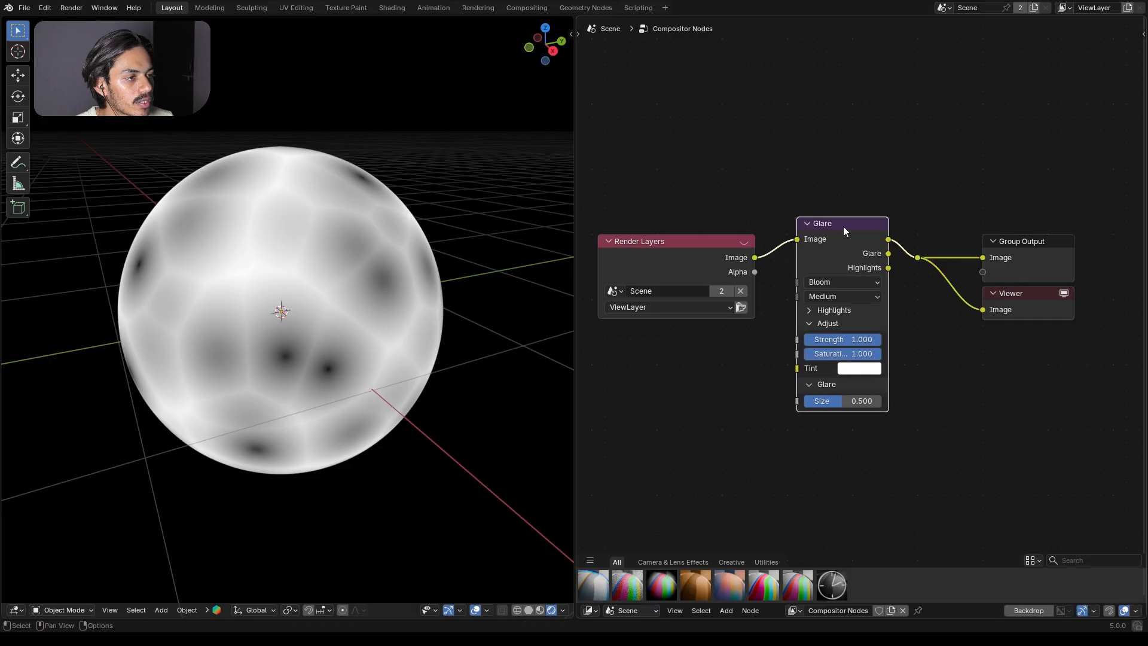
Step: Set the Glare node's quality to High
scroll(889, 267, up, 2)
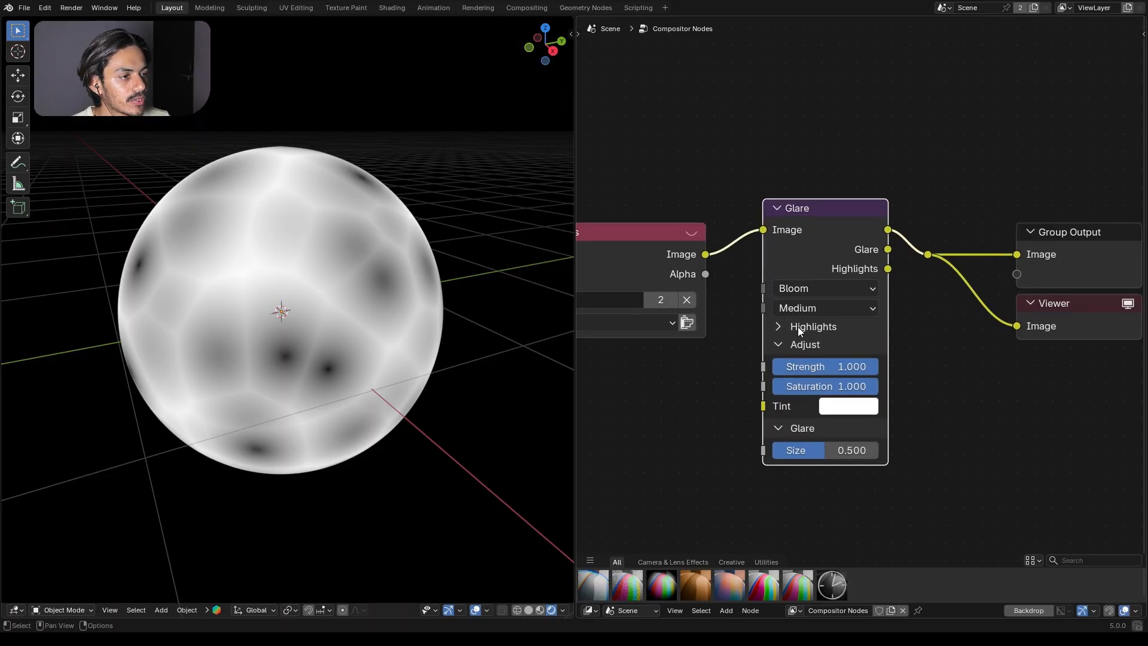
scroll(802, 309, up, 2)
click(802, 309)
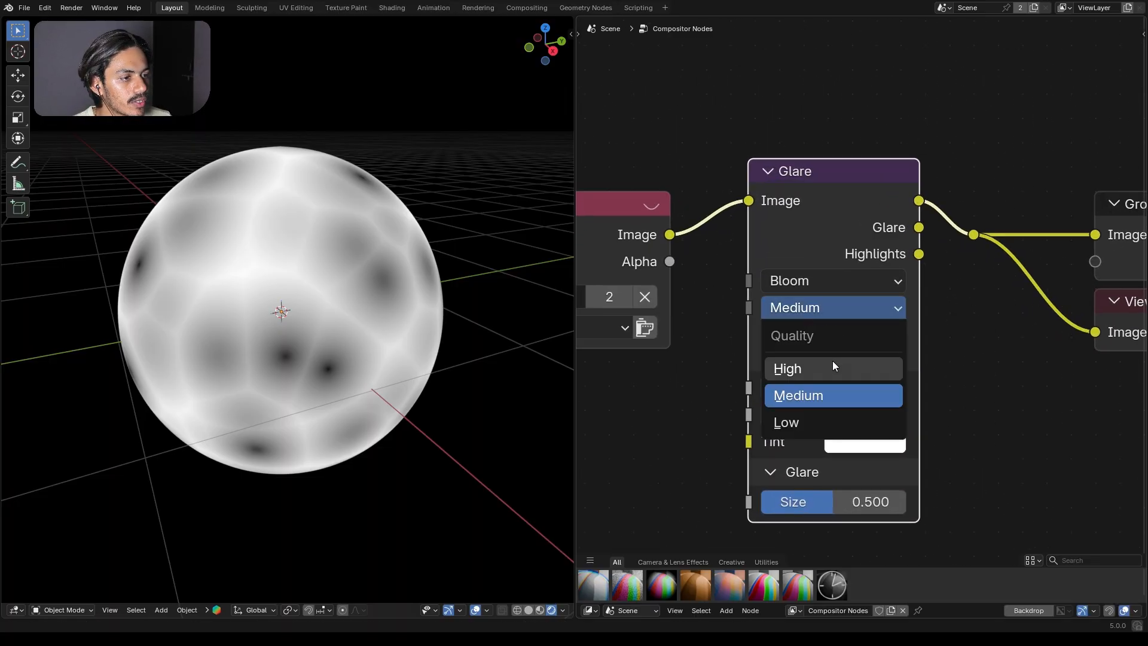
click(819, 368)
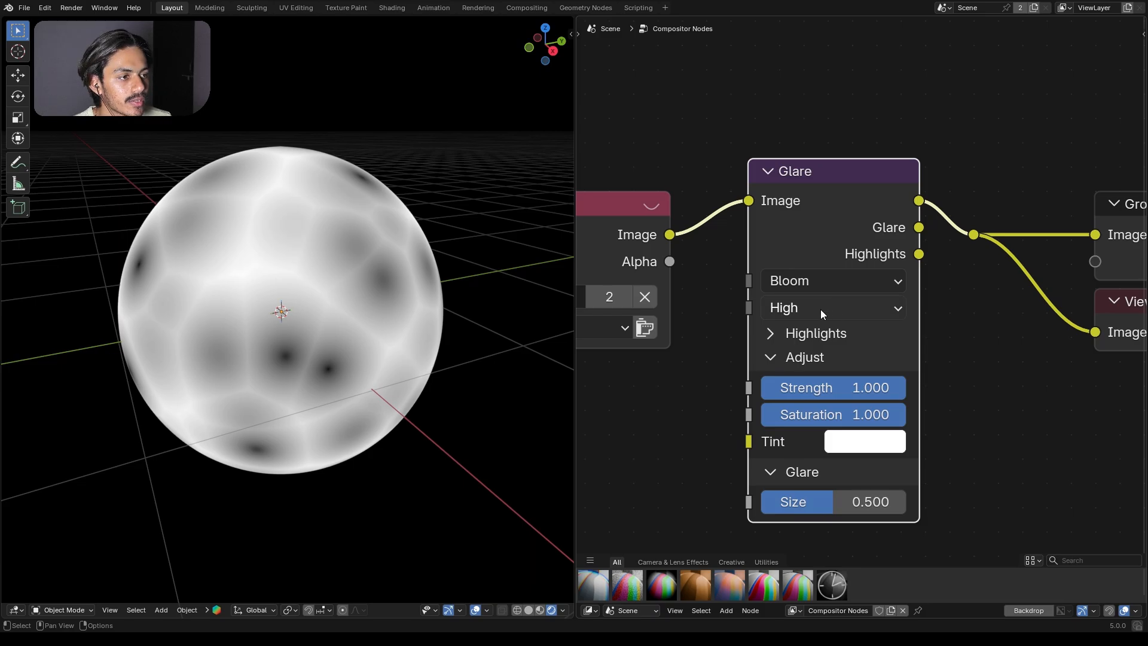
key(Home)
Step: Set the viewport shading's Compositor option to Always
click(563, 610)
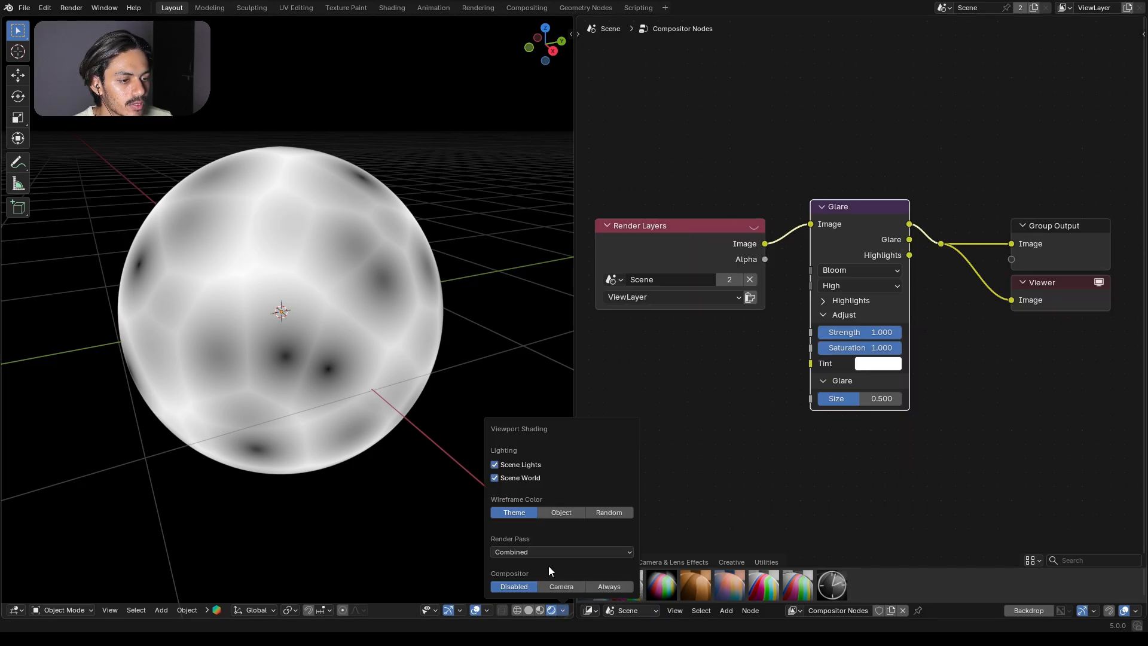
click(621, 585)
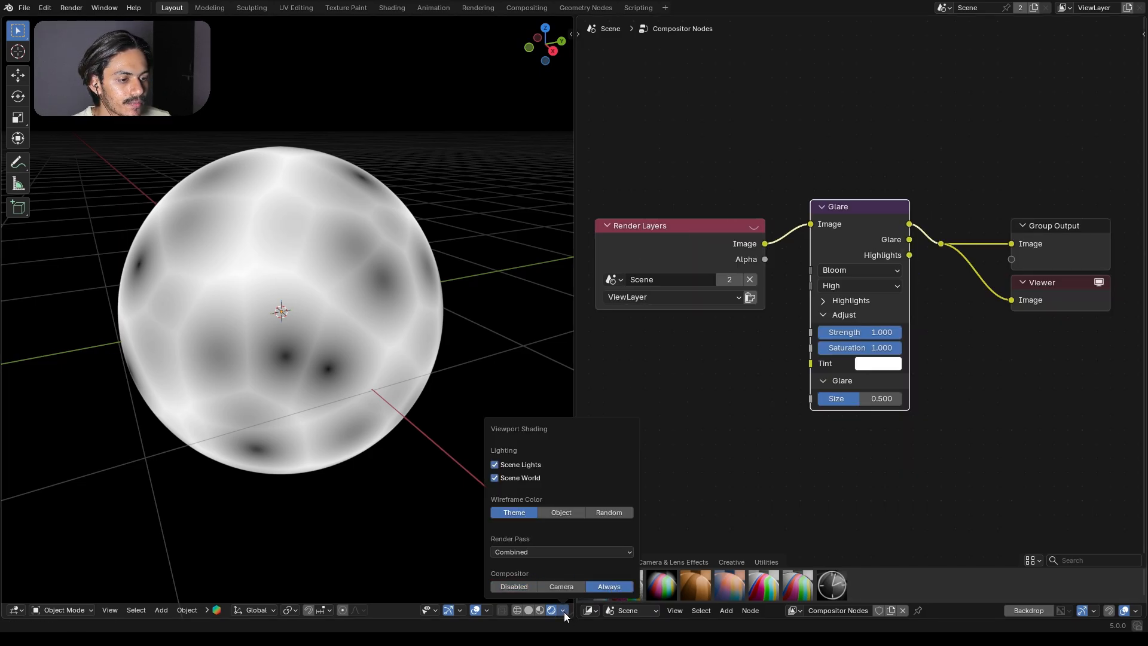
click(564, 611)
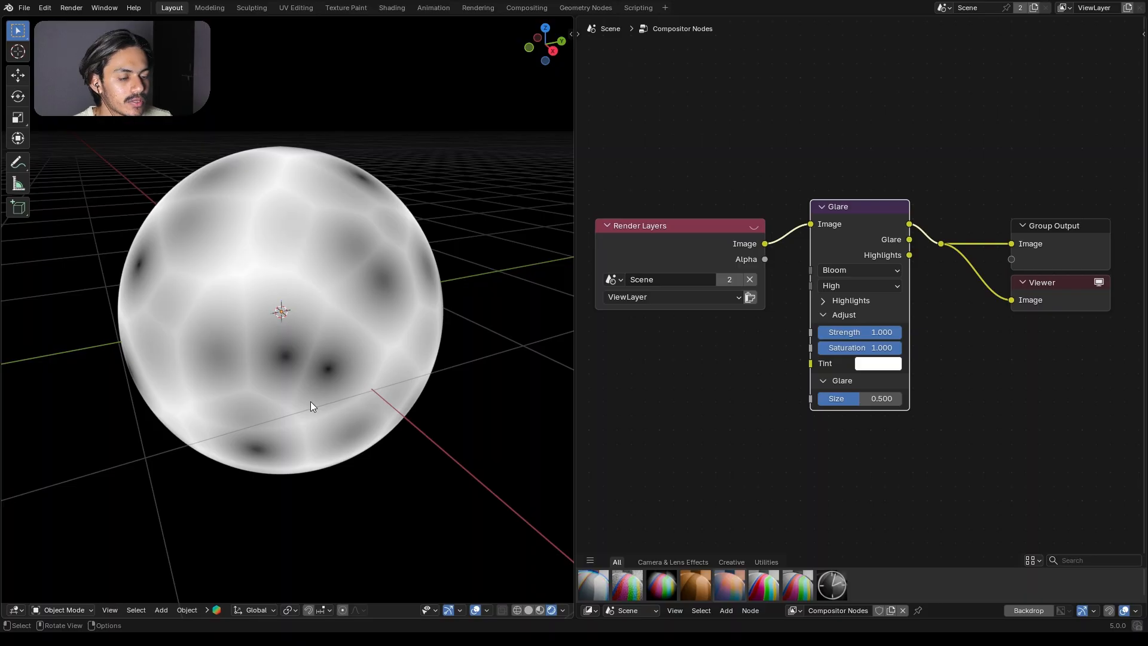
Step: Return to the Shader Editor and set the Voronoi Texture to 4D with the Smooth F1 feature output
click(590, 609)
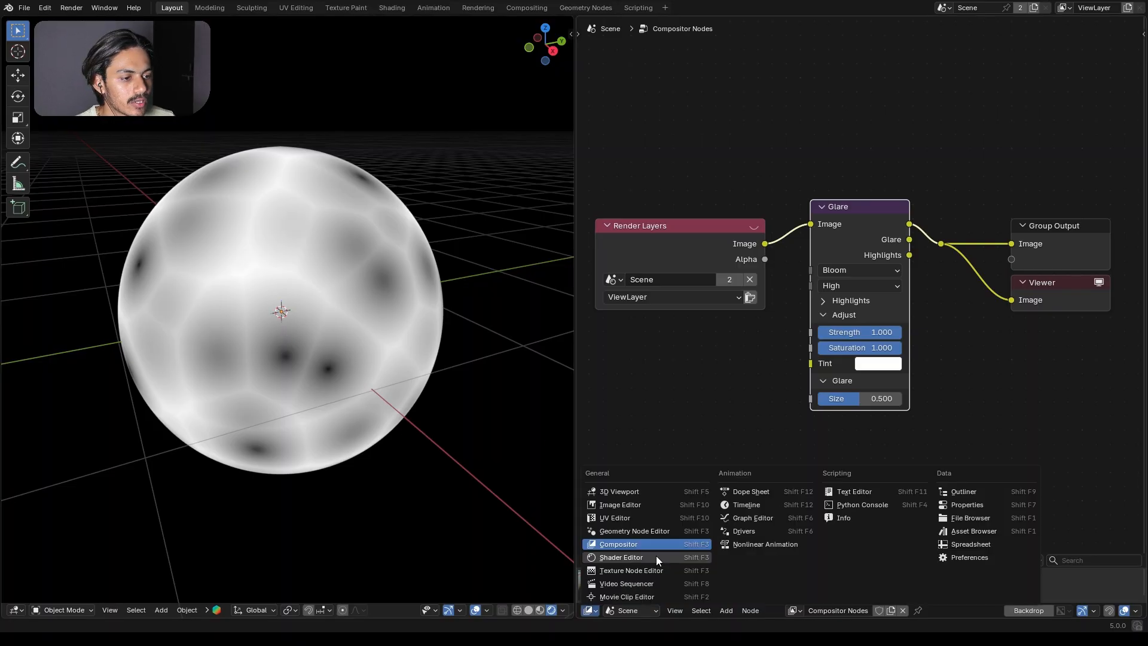
click(655, 557)
click(711, 223)
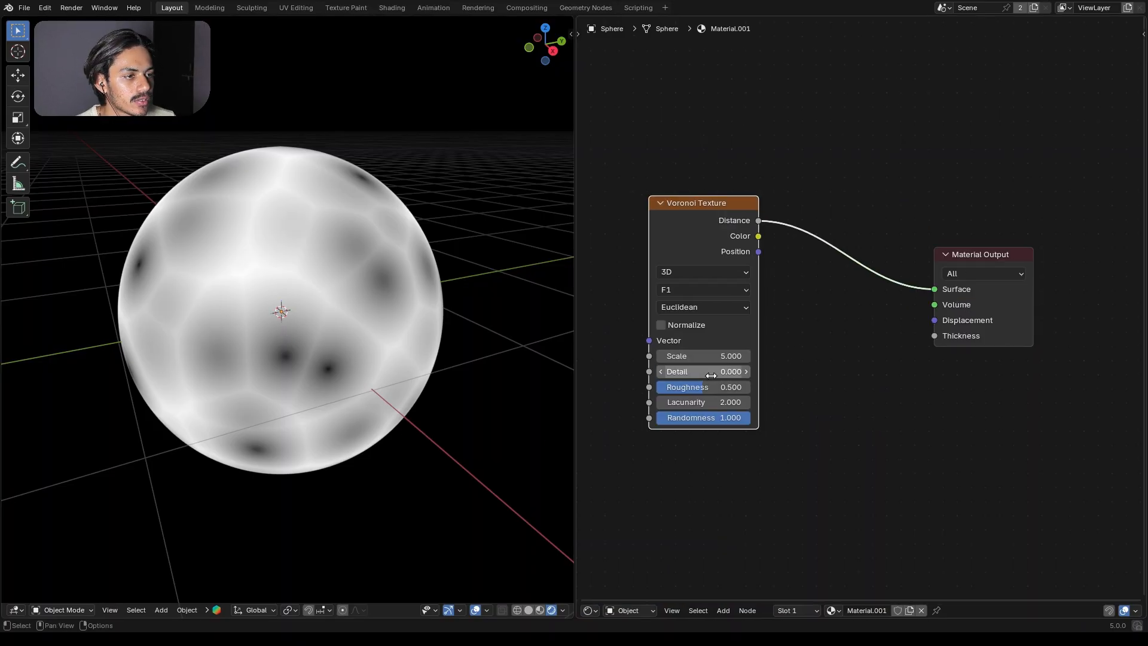
scroll(713, 291, up, 1)
click(712, 290)
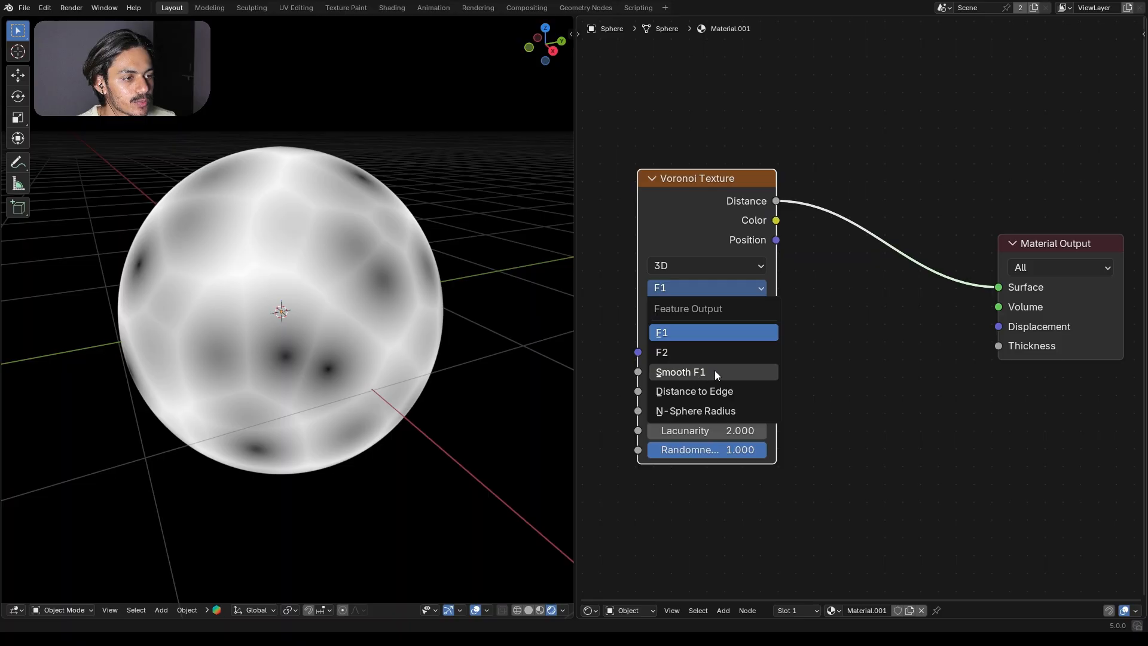
click(715, 371)
click(705, 225)
click(683, 326)
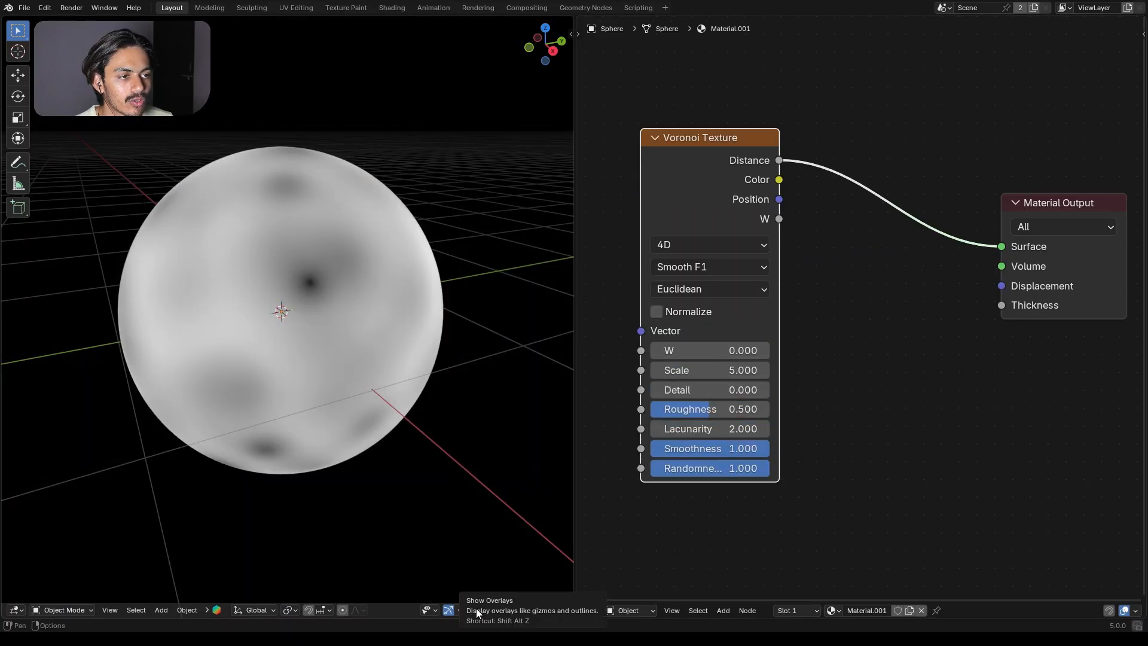
Step: Hide the viewport overlays and set the Voronoi Texture's Roughness to 0 and Scale to 15.3
click(476, 608)
drag(743, 409, 684, 400)
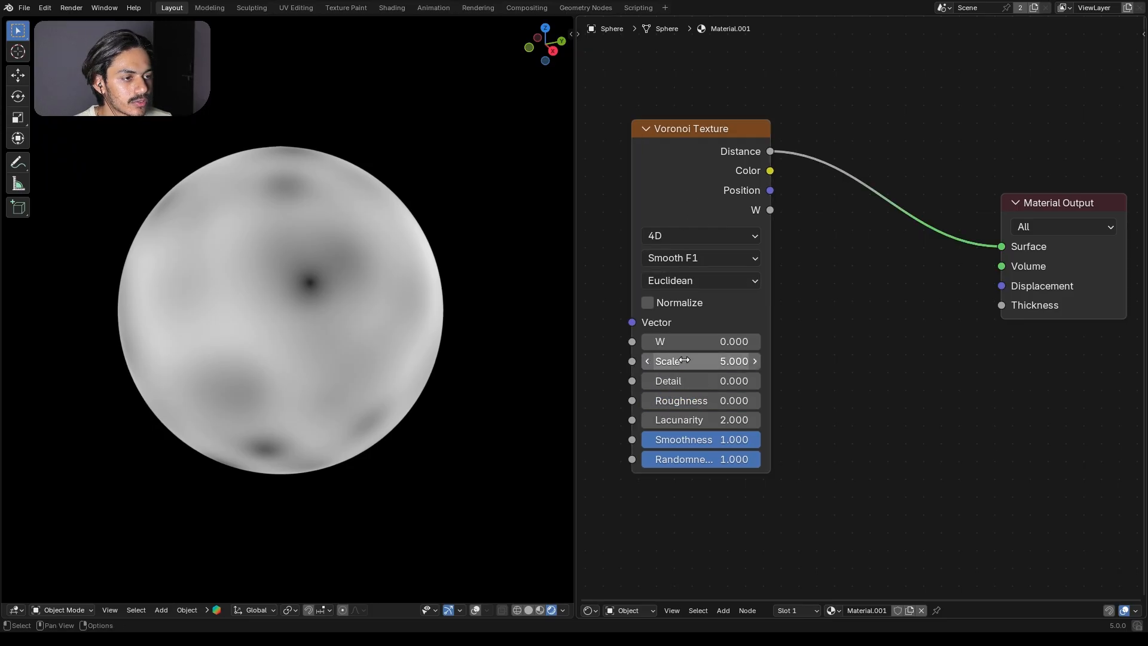
mouse_move(685, 359)
mouse_down()
mouse_move(755, 360)
mouse_move(682, 370)
mouse_up()
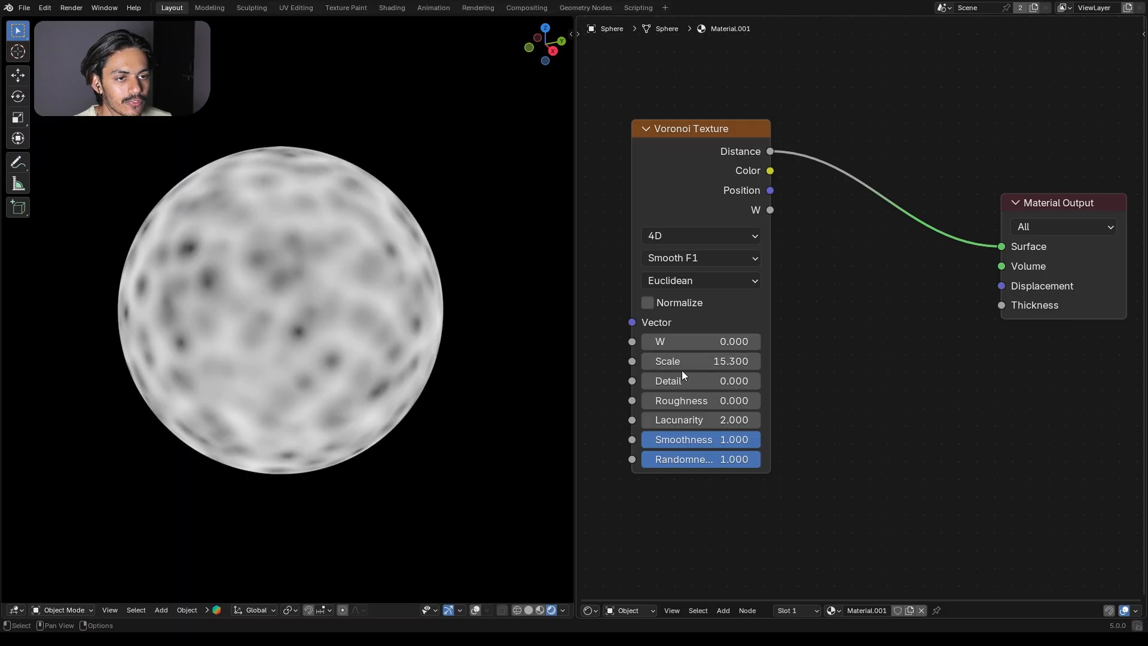
drag(717, 209, 706, 211)
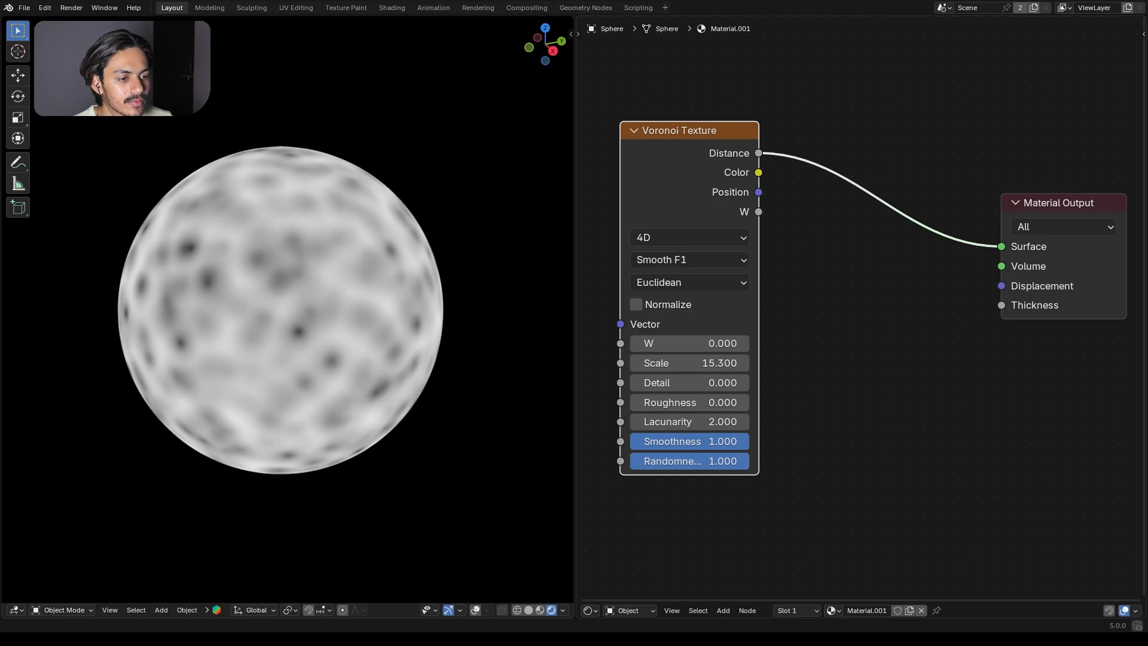
Step: Insert a Color Ramp node between the Voronoi Texture and the Material Output
key(shift+a)
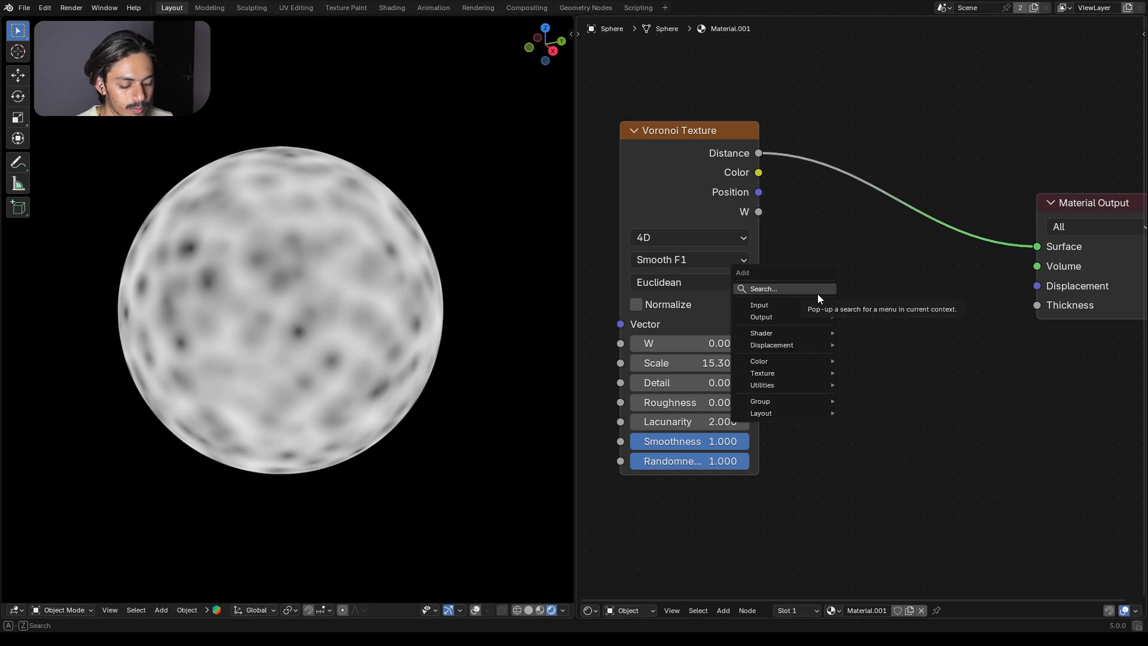
text(col)
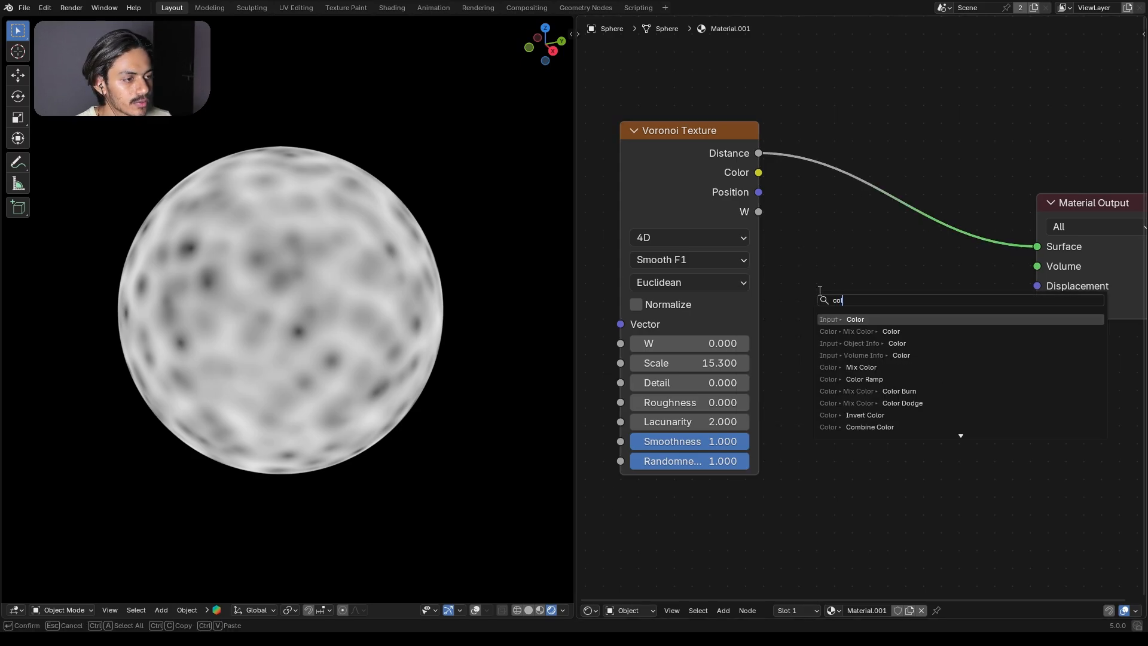
click(892, 379)
click(808, 164)
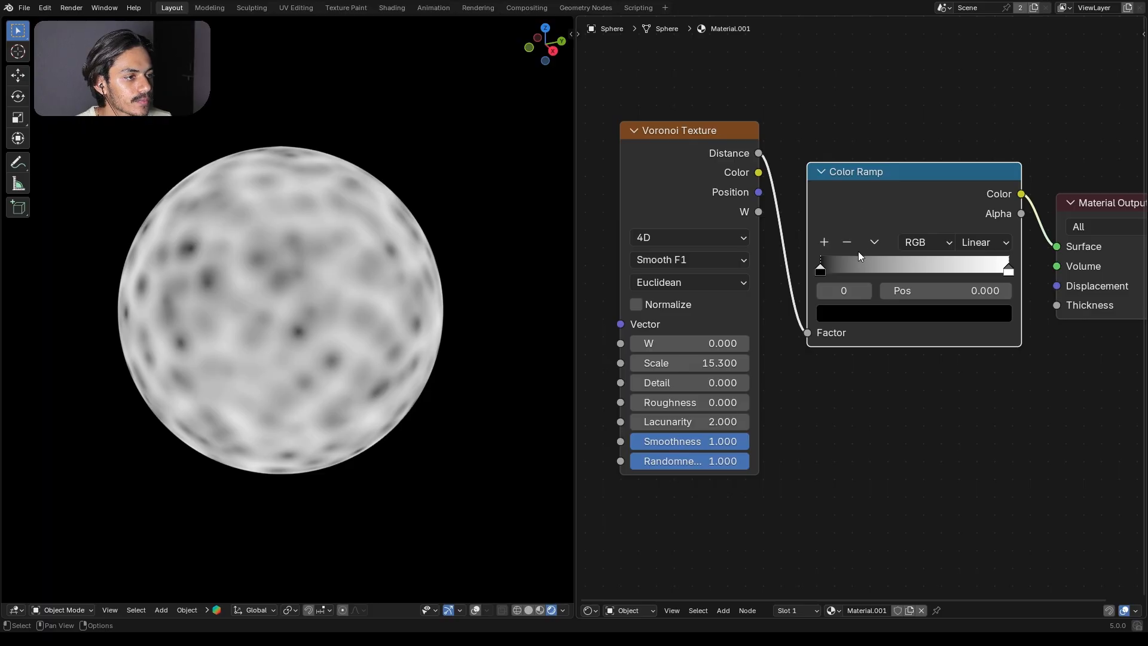
Step: Move the Color Ramp's black stop to position 0.568 and recolor the white stop to vivid violet
key(Home)
drag(776, 283, 924, 284)
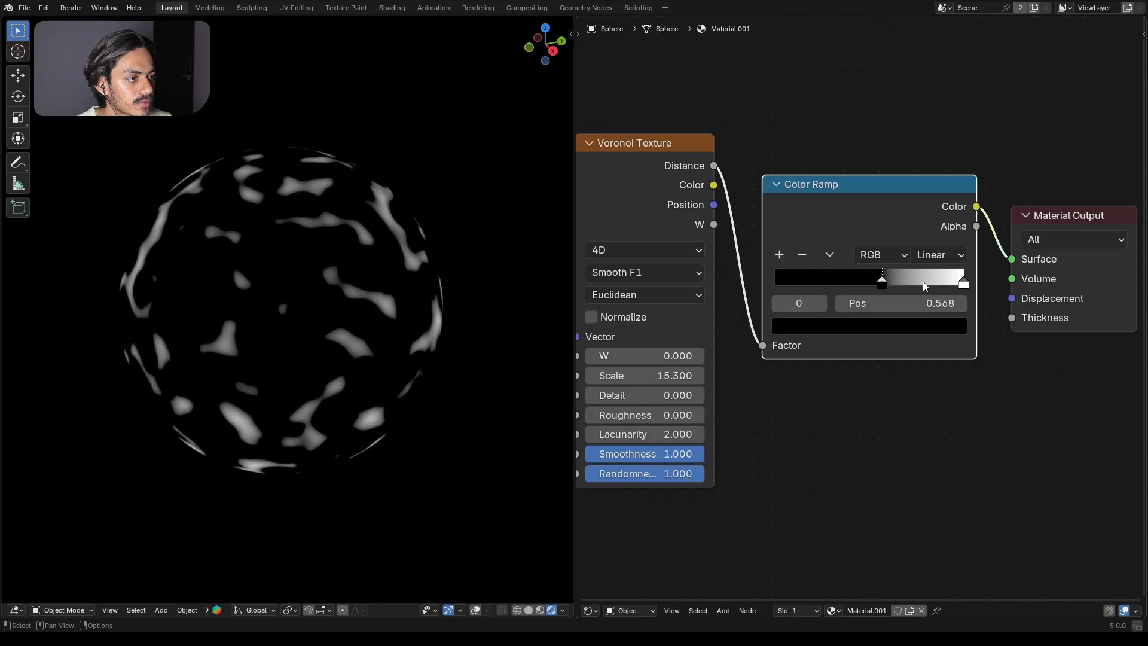
click(963, 282)
click(931, 328)
mouse_move(907, 71)
mouse_down()
mouse_move(901, 42)
mouse_move(895, 61)
mouse_move(904, 39)
mouse_move(920, 81)
mouse_up()
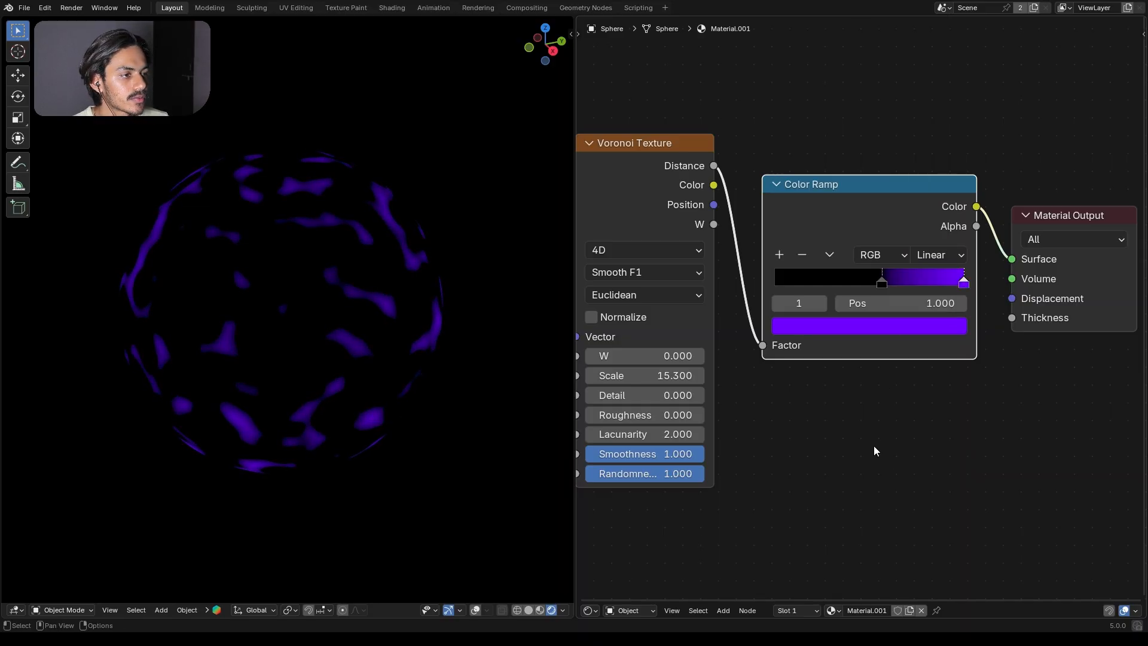
Step: Insert an Emission node between the Color Ramp and the Material Output and set its Strength to 38.3
key(shift+a)
text(em)
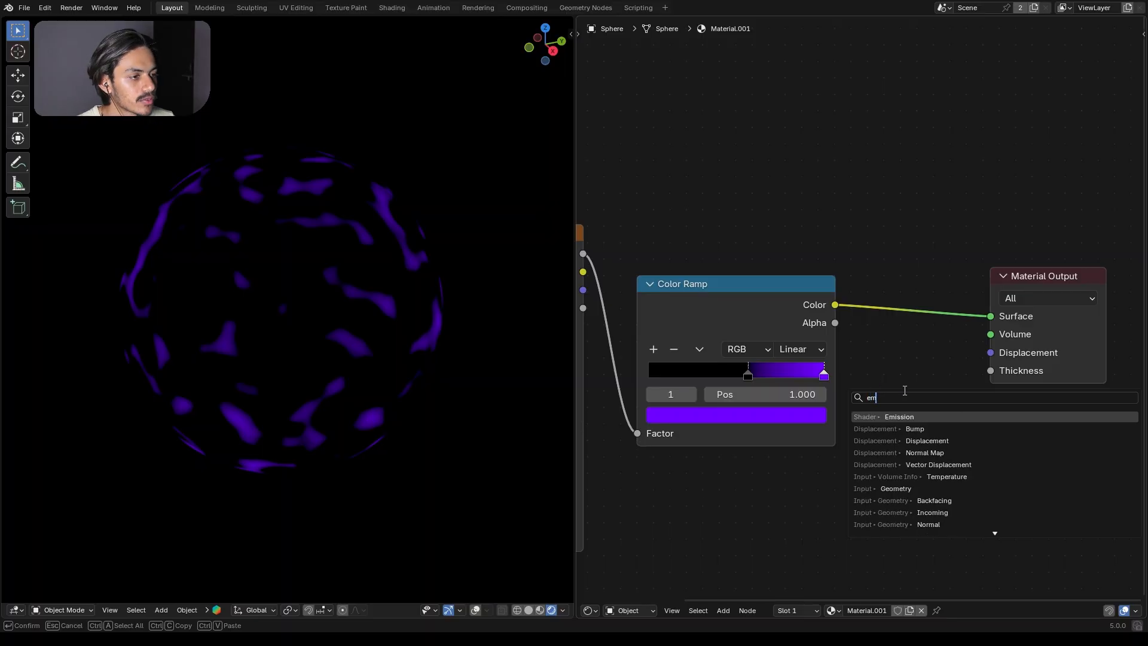
click(915, 412)
click(913, 307)
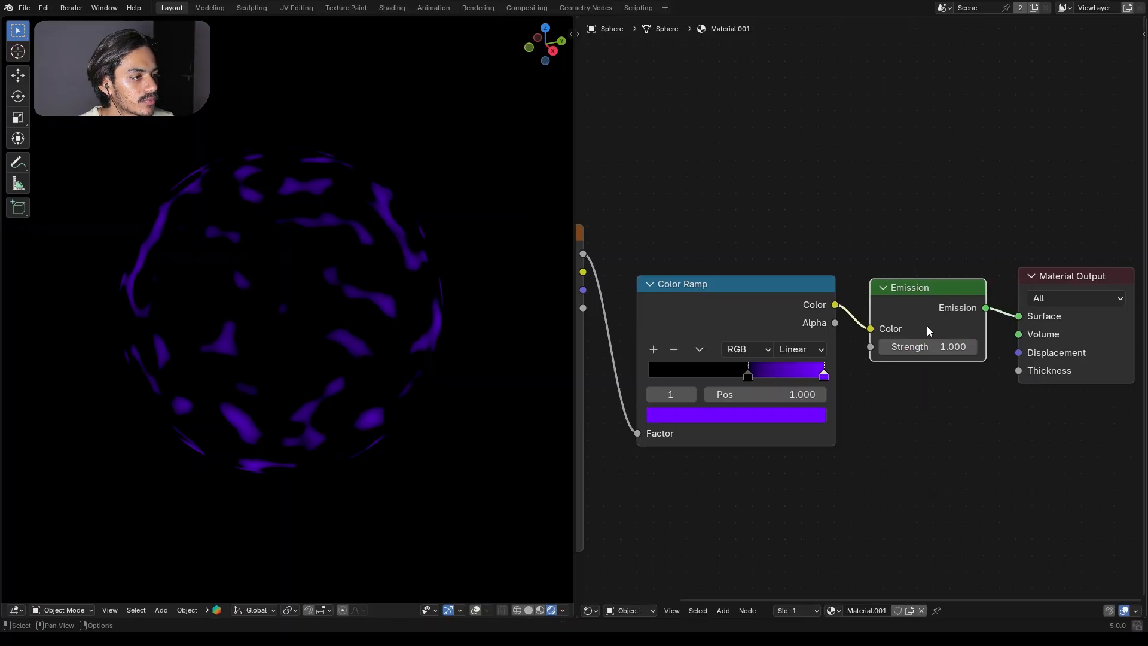
drag(932, 347, 1028, 347)
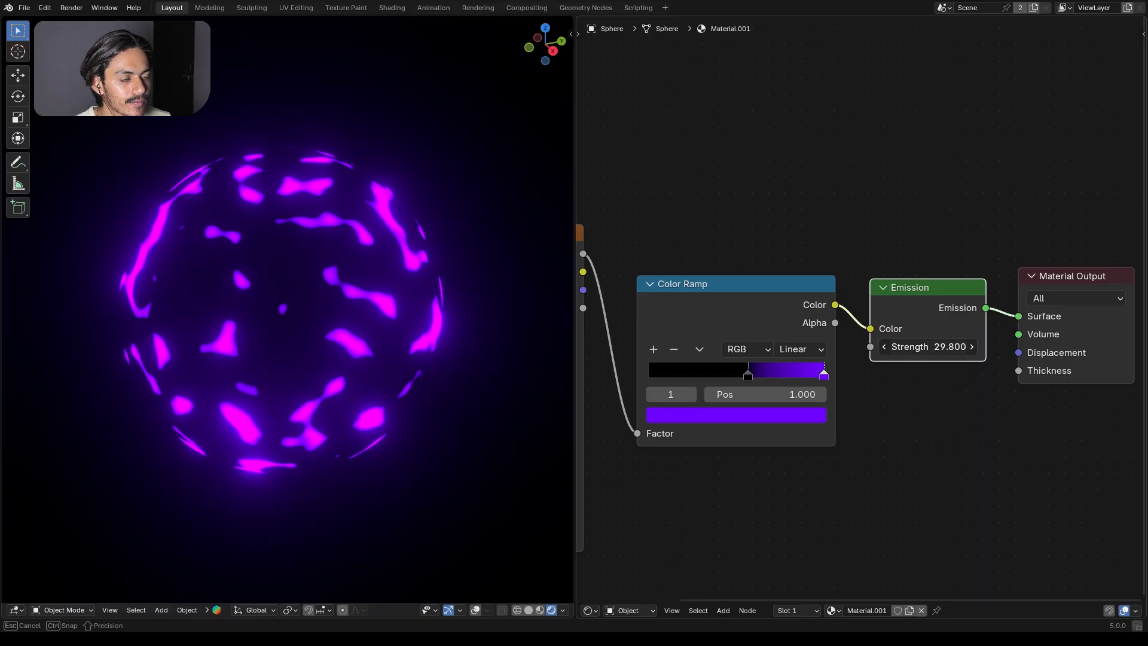
drag(915, 375, 915, 375)
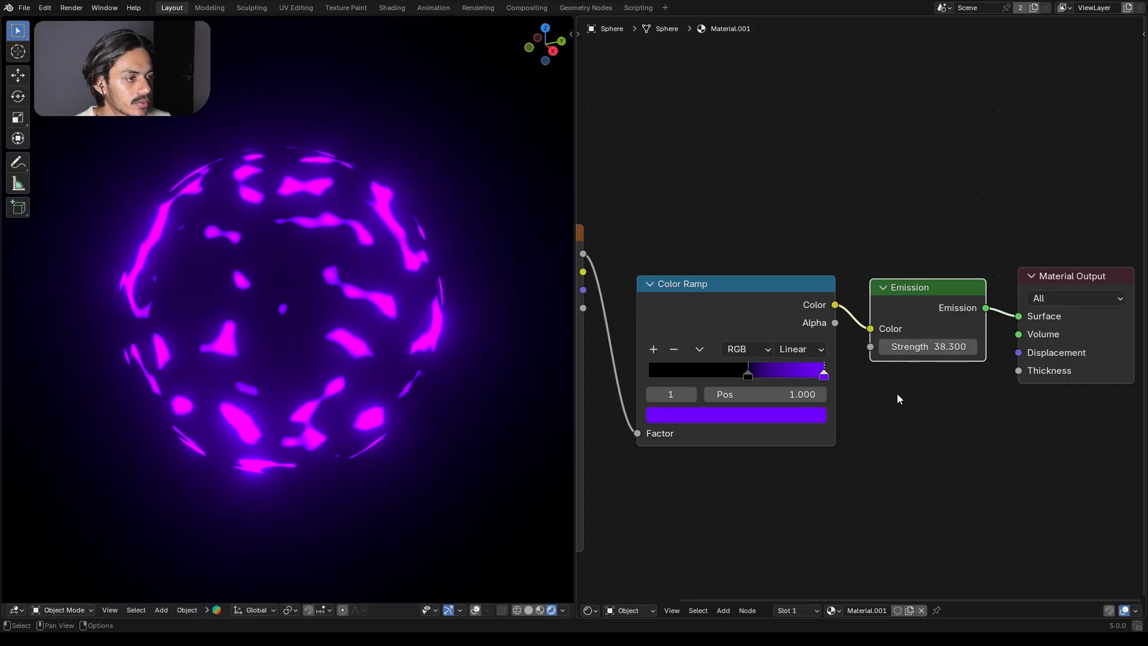
Step: Insert a Noise Texture node between the Voronoi Texture and the Color Ramp
key(Home)
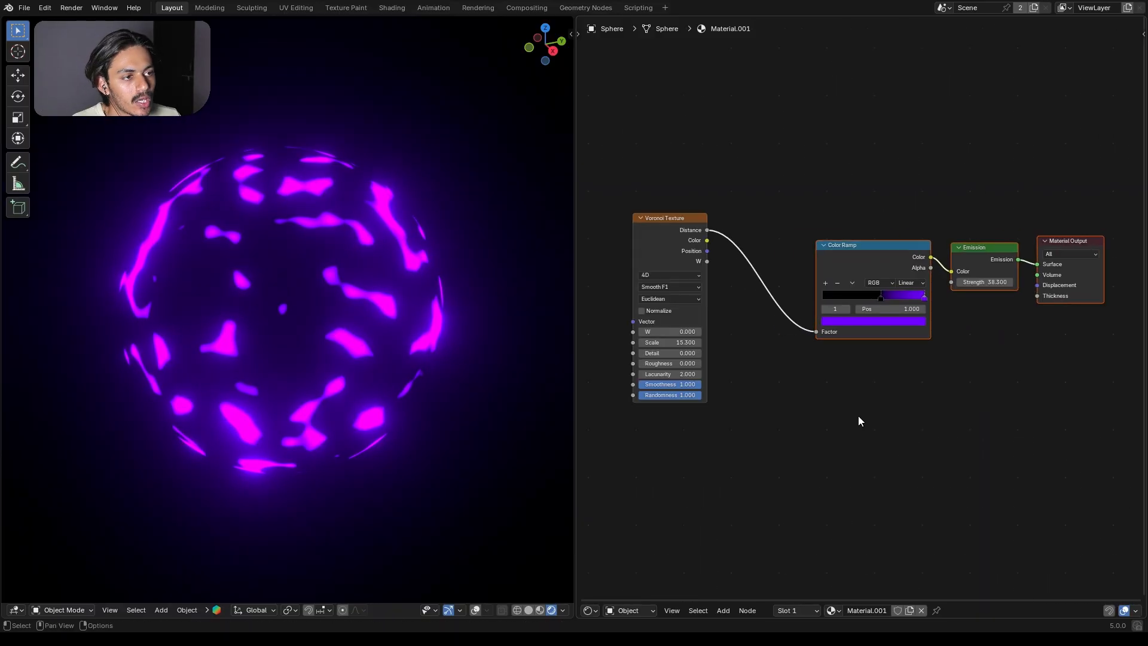
click(858, 416)
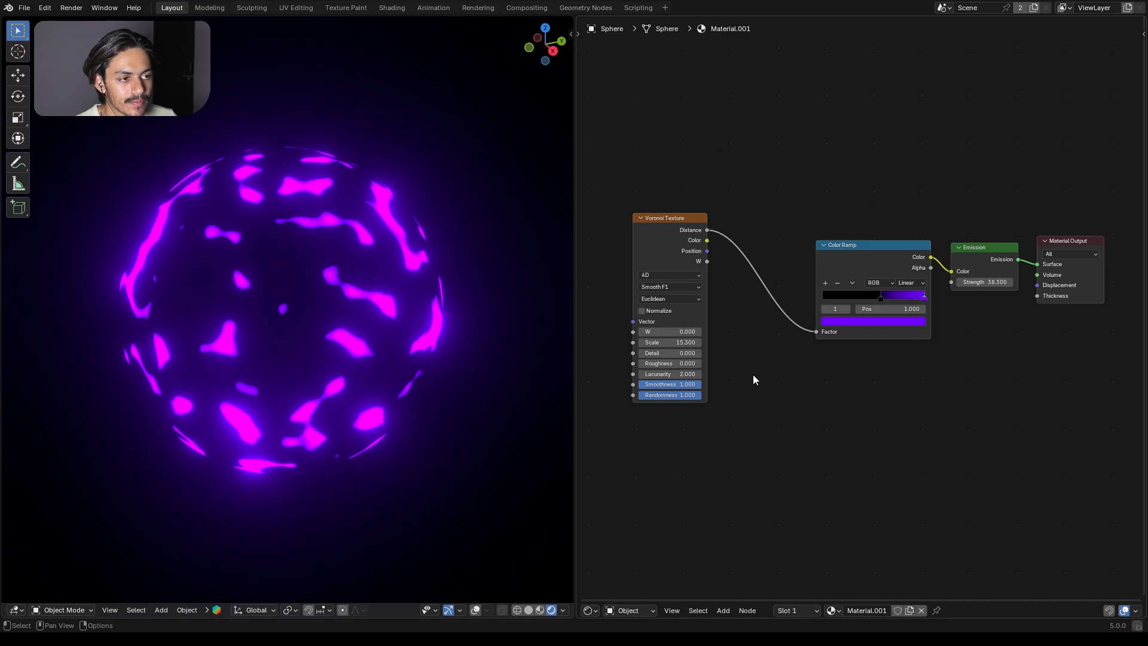
scroll(752, 374, up, 3)
drag(711, 339, 711, 339)
mouse_move(711, 339)
mouse_down()
mouse_move(736, 339)
mouse_move(672, 339)
mouse_move(711, 339)
mouse_up()
key(Escape)
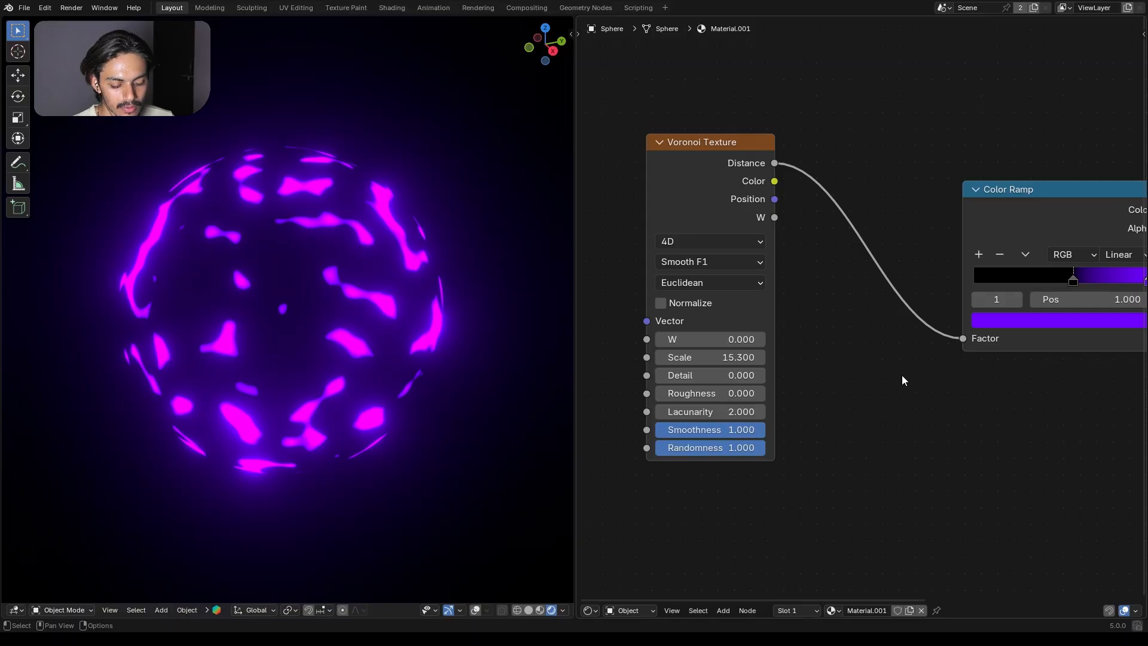
key(shift+a)
text(no)
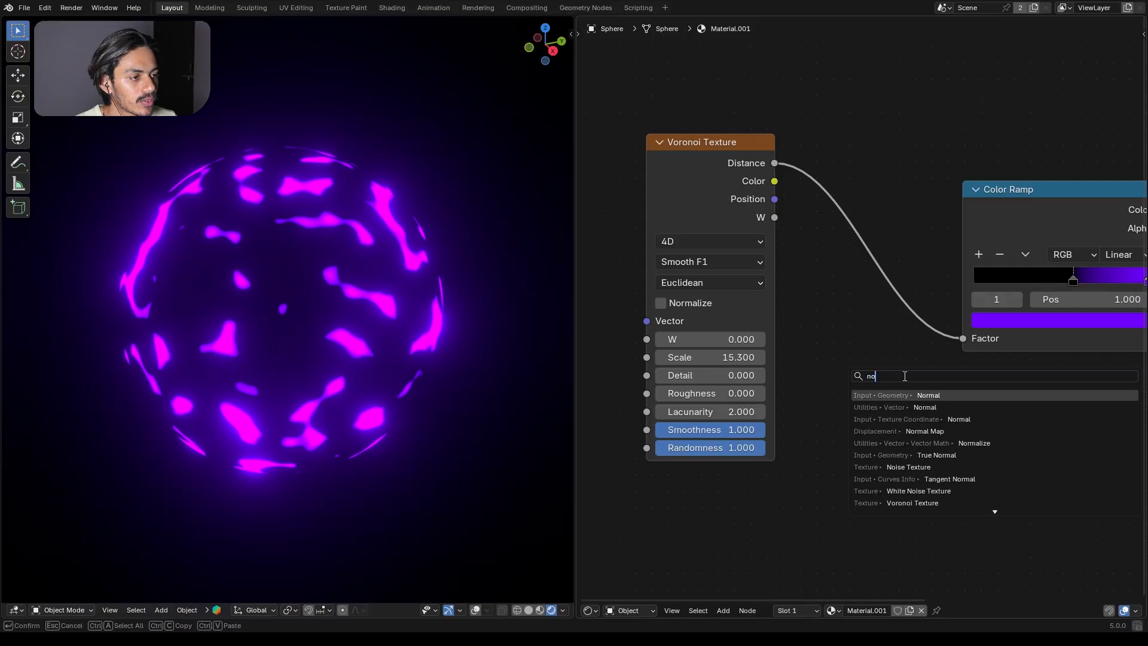
click(908, 467)
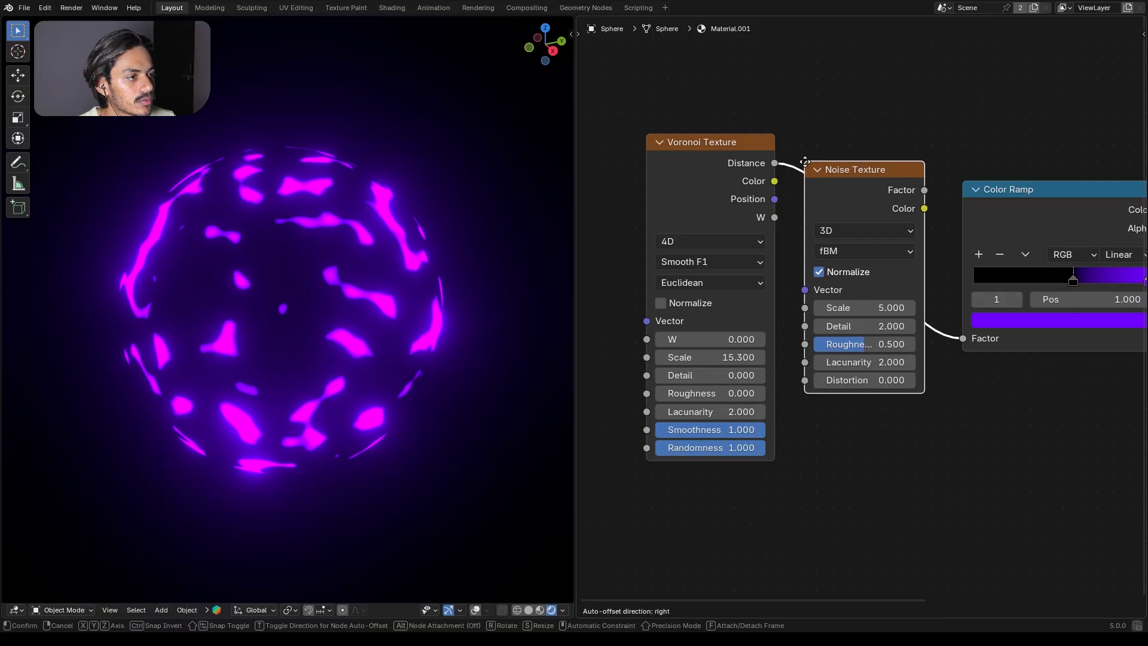
click(858, 322)
Step: Reposition the Noise Texture and Voronoi Texture nodes so they sit neatly side by side
middle_drag(843, 417, 826, 448)
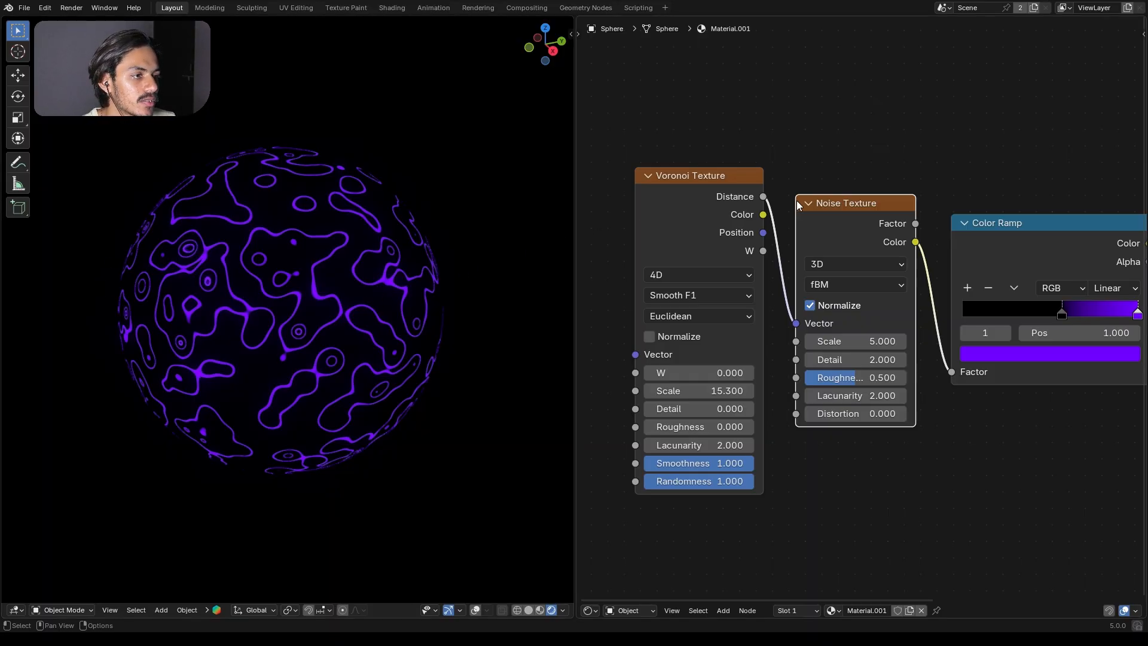
drag(858, 215, 857, 198)
drag(756, 184, 745, 202)
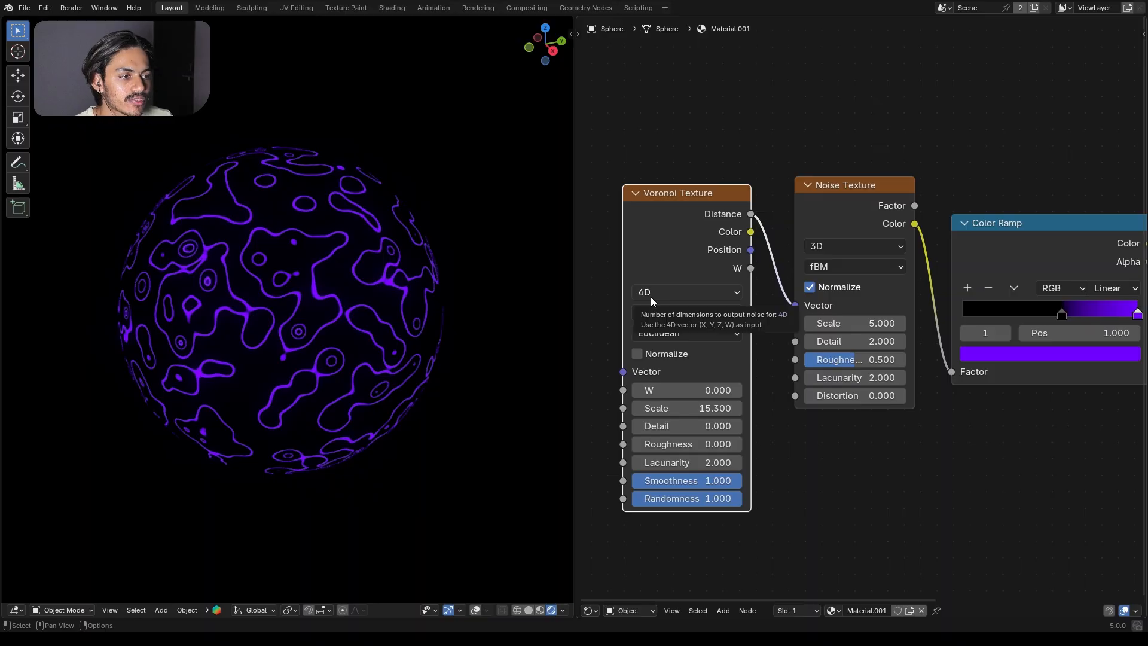
drag(879, 302, 872, 290)
Step: Set the Noise Texture's Roughness to 0, Lacunarity to 1 and Scale to 7
middle_drag(880, 274, 744, 312)
drag(739, 330, 718, 424)
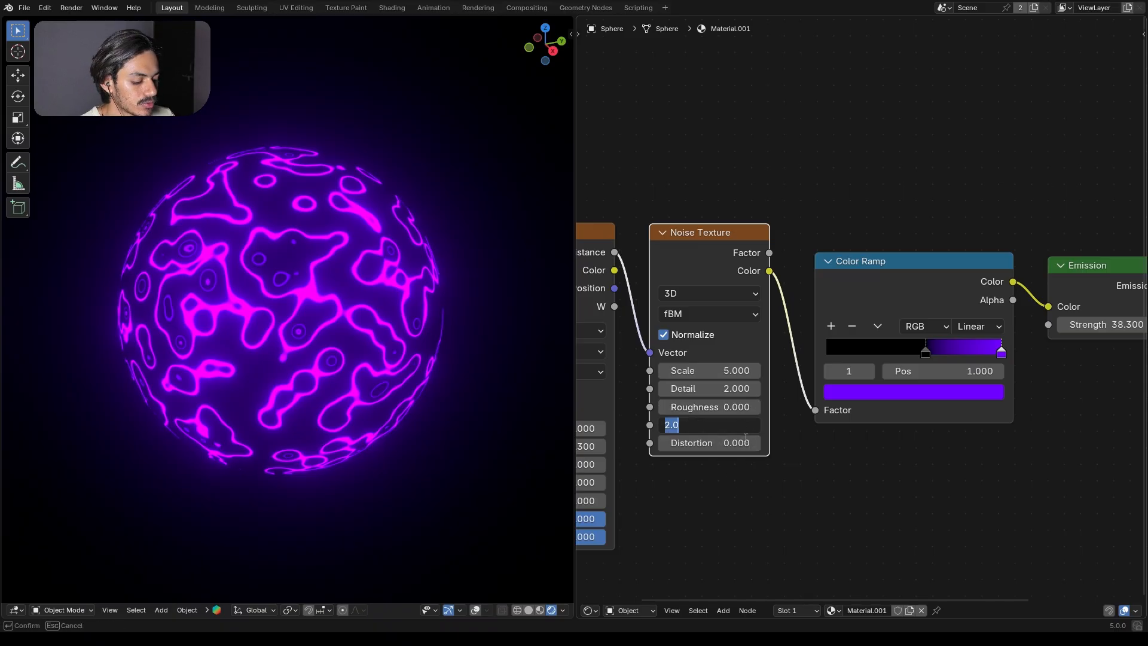
key(Return)
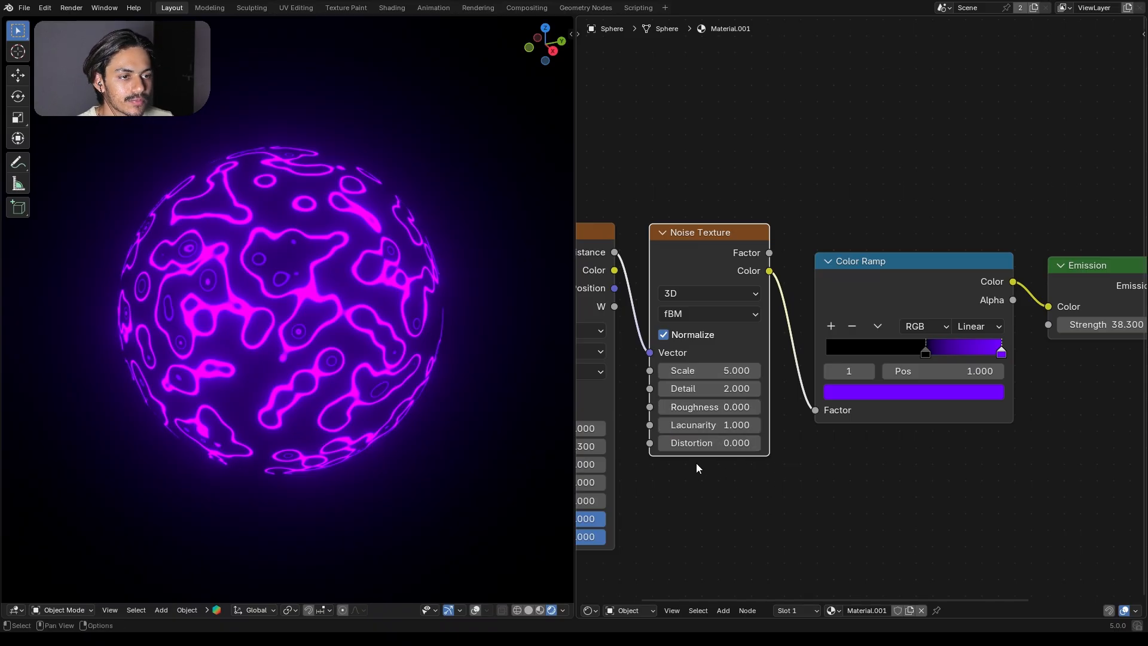
drag(694, 371, 758, 371)
scroll(696, 359, up, 3)
middle_drag(698, 350, 811, 280)
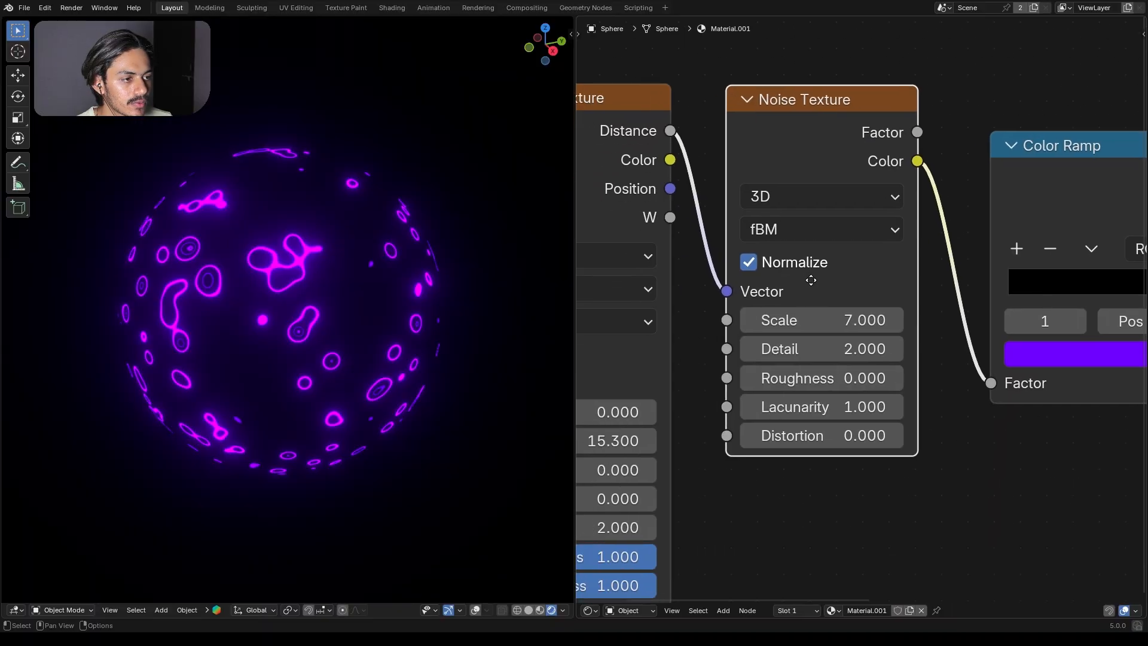
drag(831, 377, 794, 377)
drag(903, 377, 835, 377)
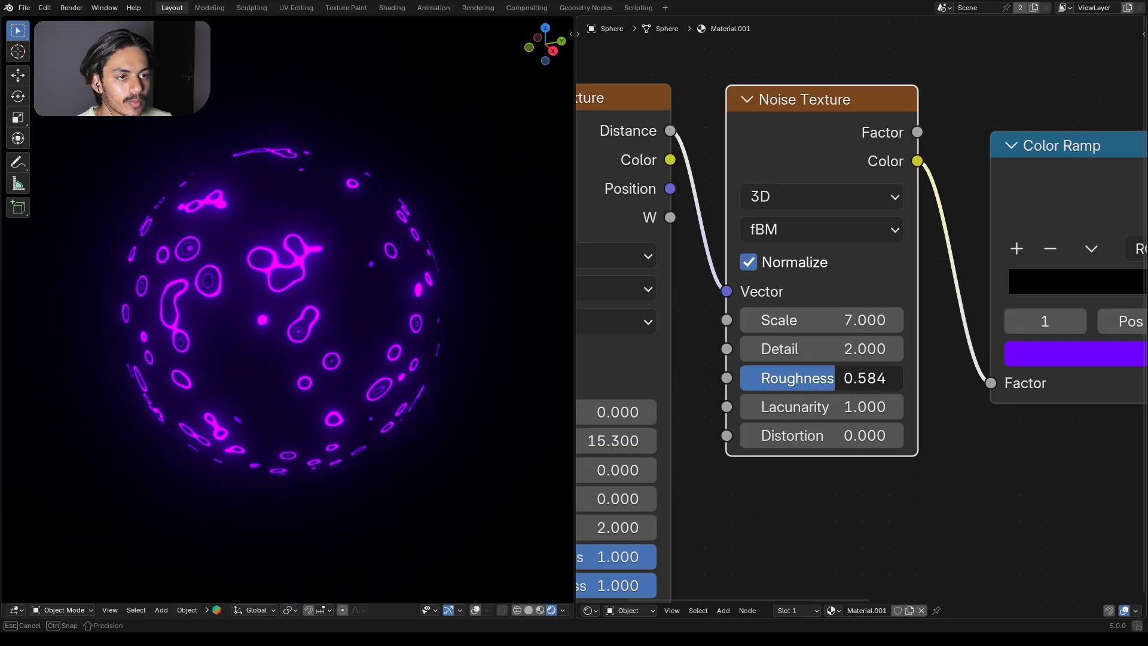
key(Escape)
click(813, 478)
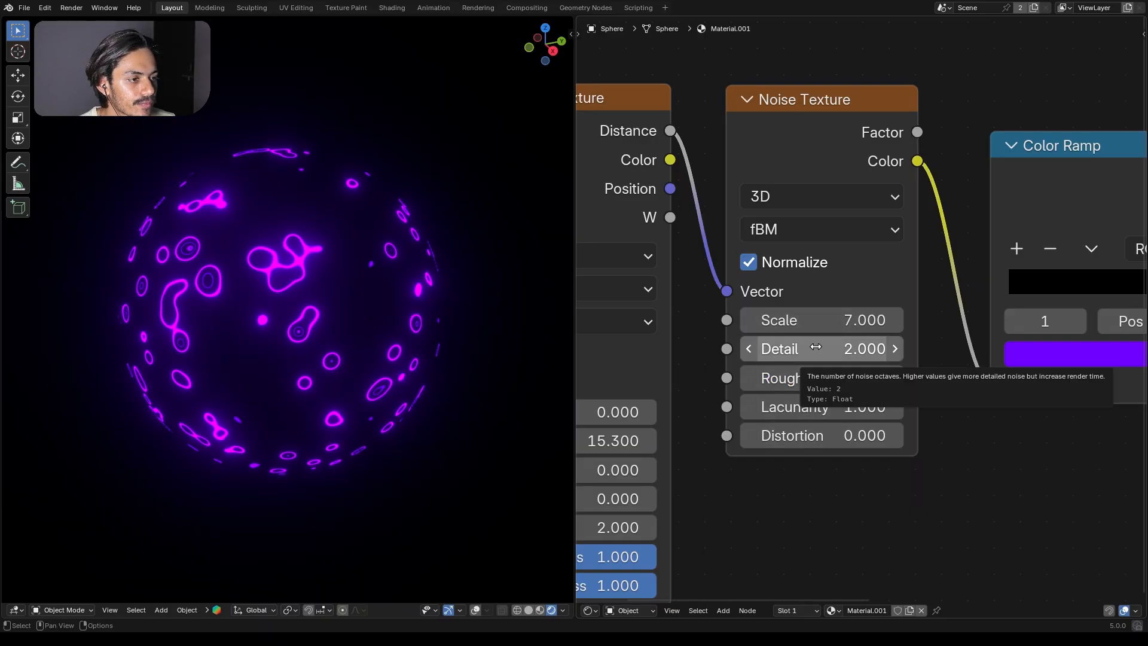
Step: Set the Noise Texture's Detail to 3 and move the node slightly lower
drag(816, 347, 849, 347)
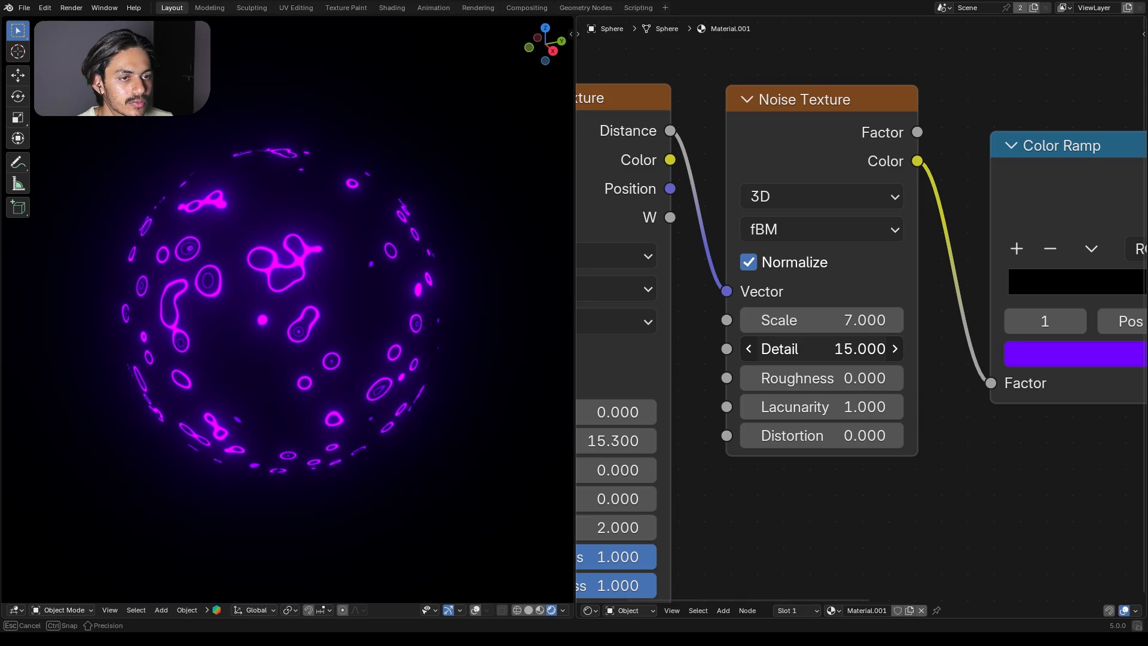
click(814, 347)
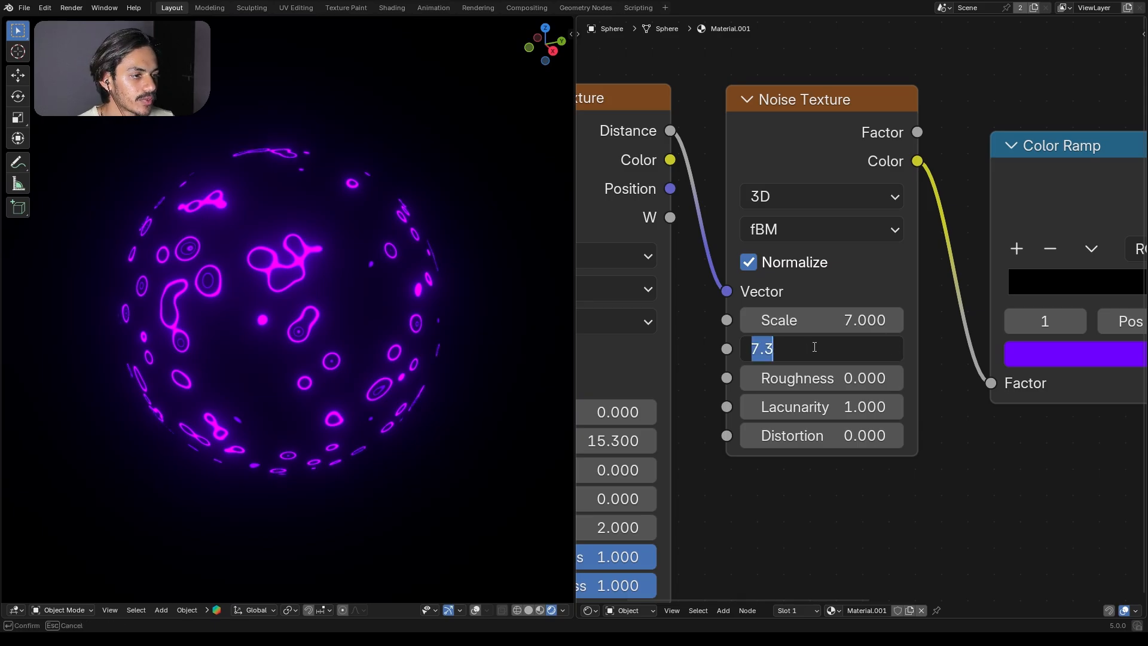
text(3)
key(Return)
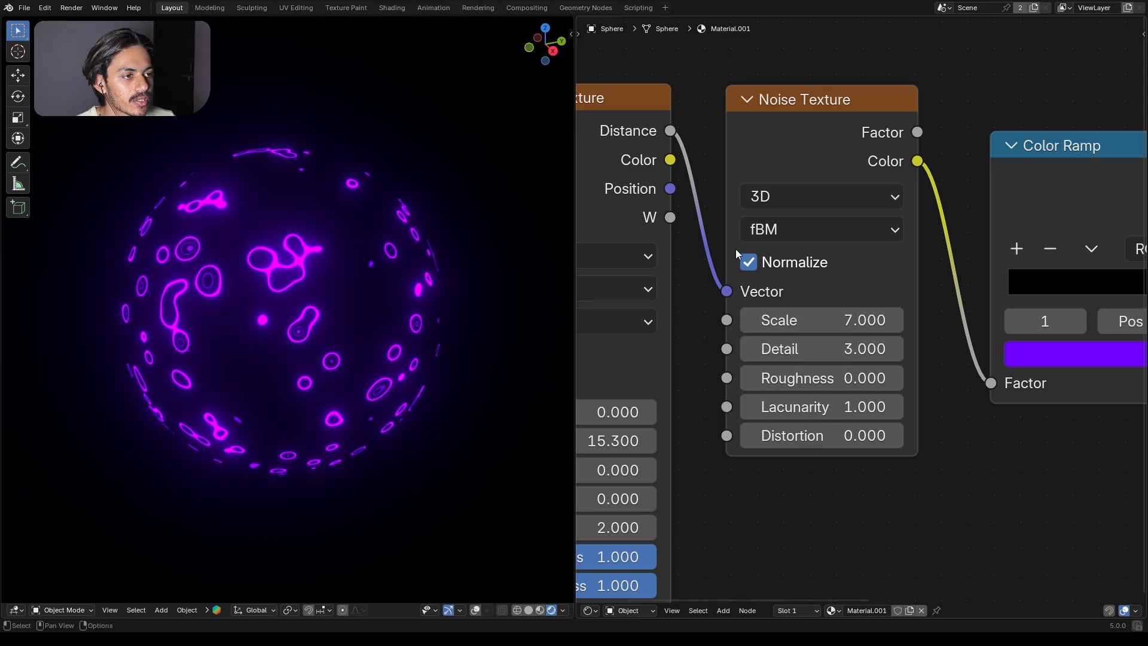
drag(793, 113, 789, 152)
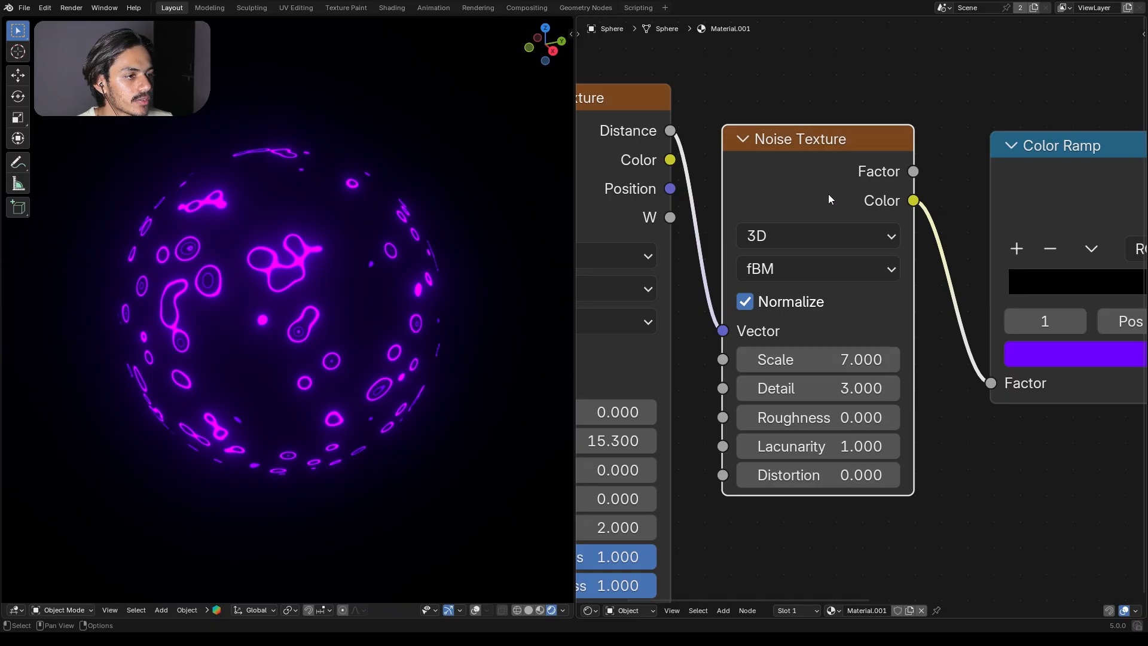
Step: Move the Material Output node farther from the Emission node to make room between them
scroll(891, 425, down, 8)
middle_drag(1009, 422, 847, 410)
scroll(851, 416, down, 5)
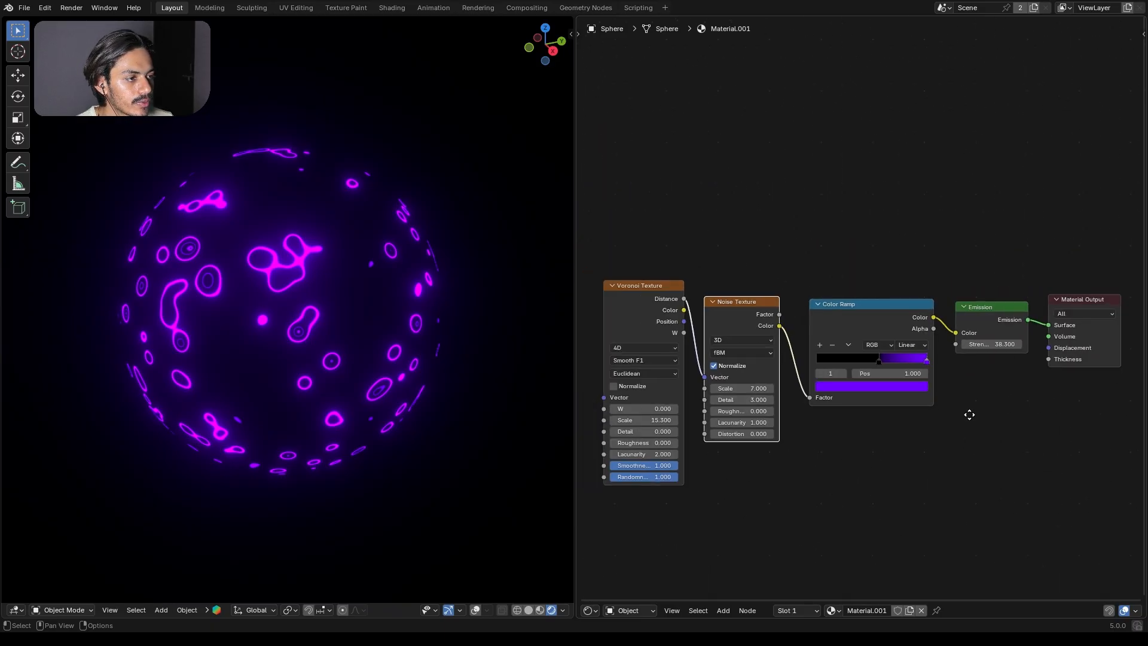
middle_drag(969, 414, 851, 422)
click(989, 304)
drag(988, 309, 1052, 306)
scroll(959, 371, up, 3)
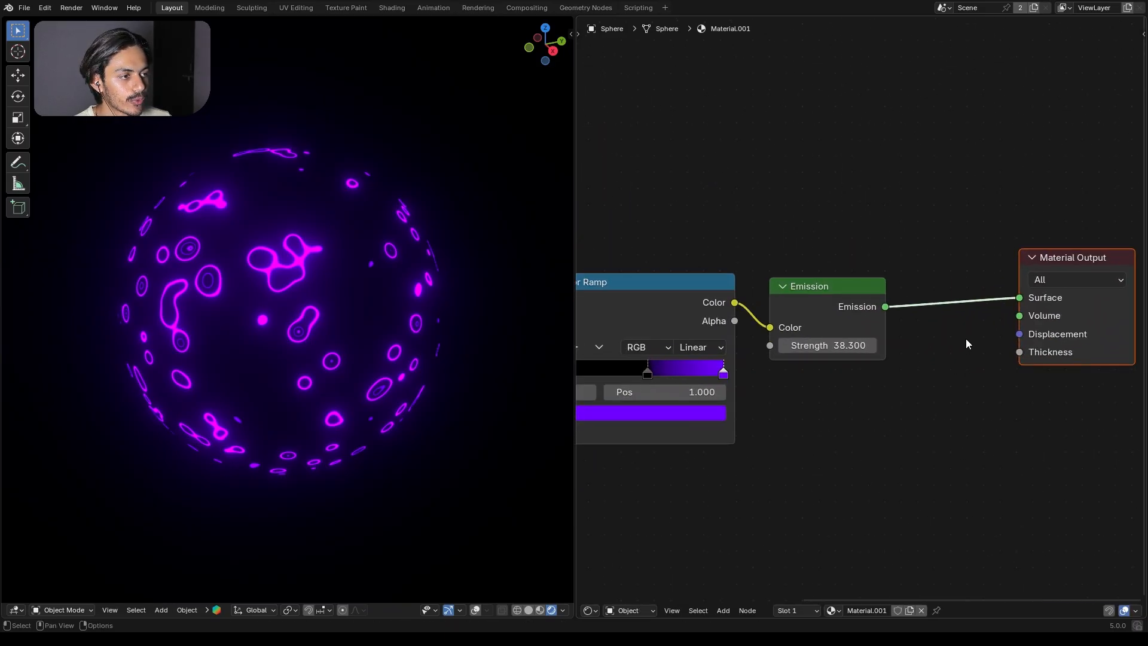
Step: Insert a Mix Shader node between the Emission node and the Material Output
middle_drag(966, 341, 885, 397)
key(shift+a)
text(mix)
key(Down)
key(Down)
key(Down)
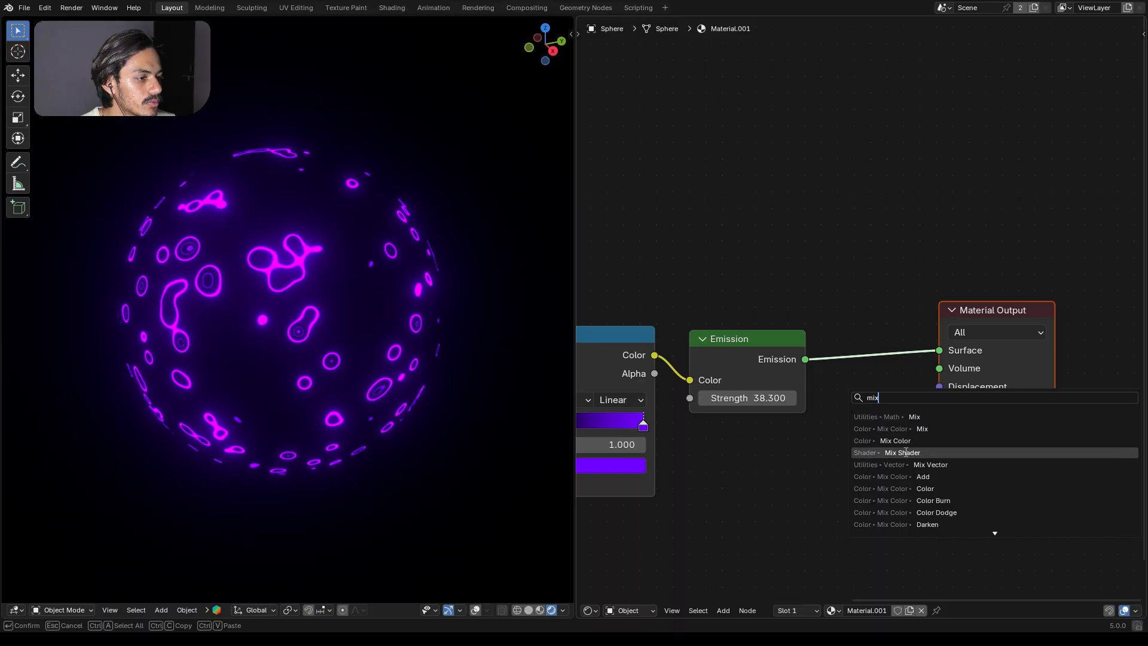
key(Return)
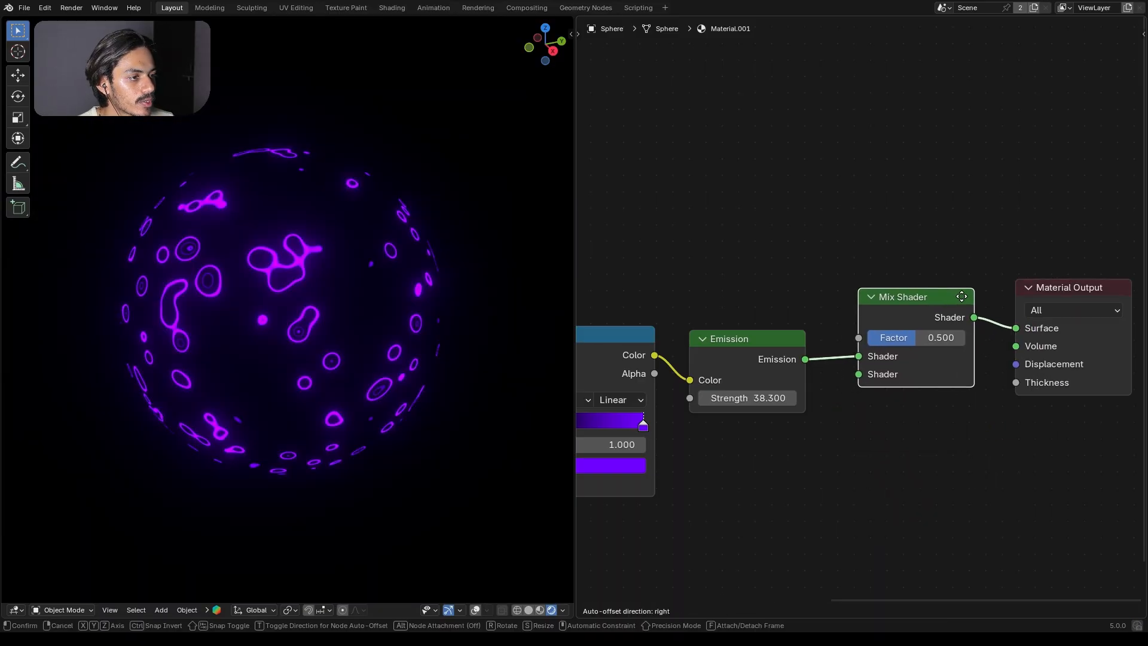
click(879, 242)
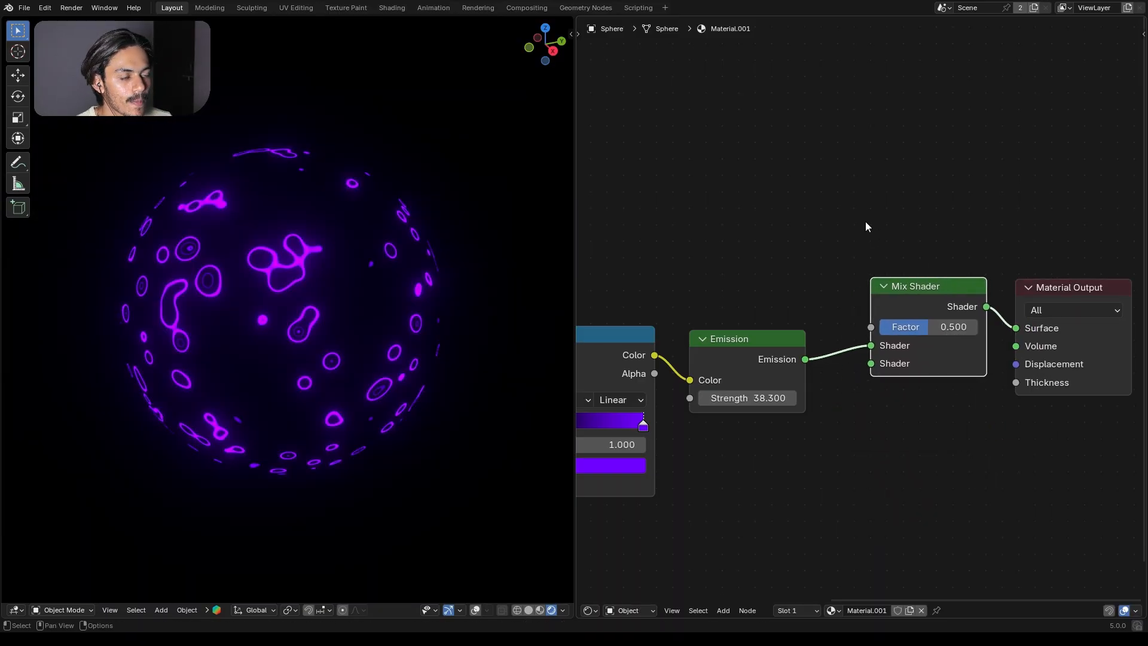
Step: Add a Translucent BSDF below the Emission node and connect it to the Mix Shader's second Shader input
key(shift+a)
text(transl)
key(Return)
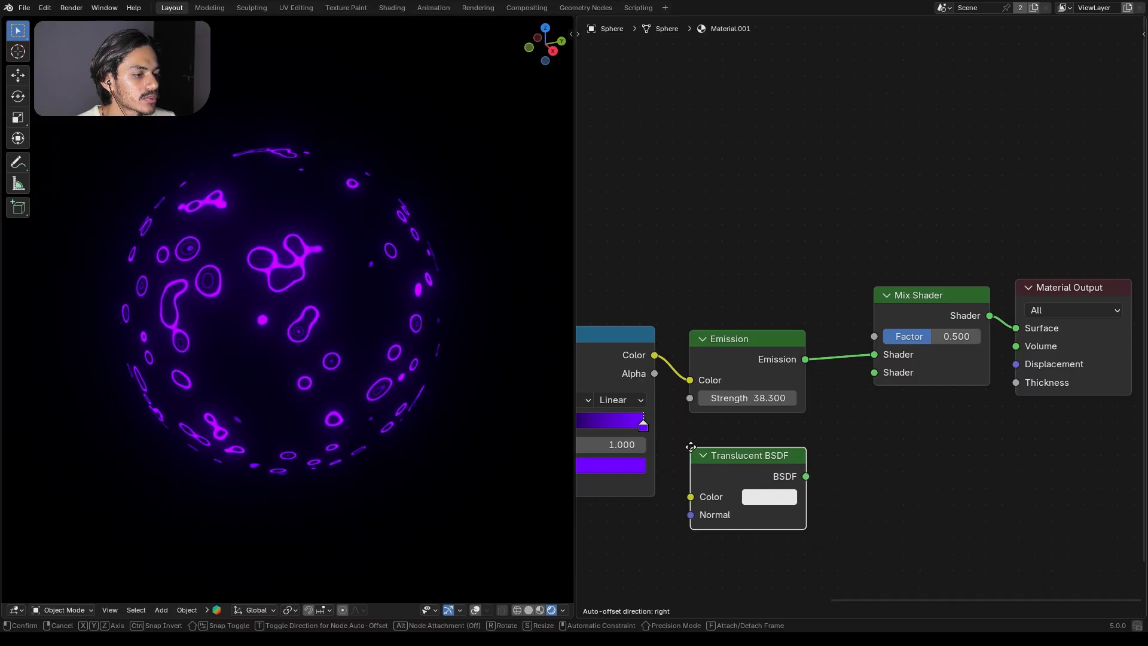
click(703, 449)
drag(819, 473, 873, 373)
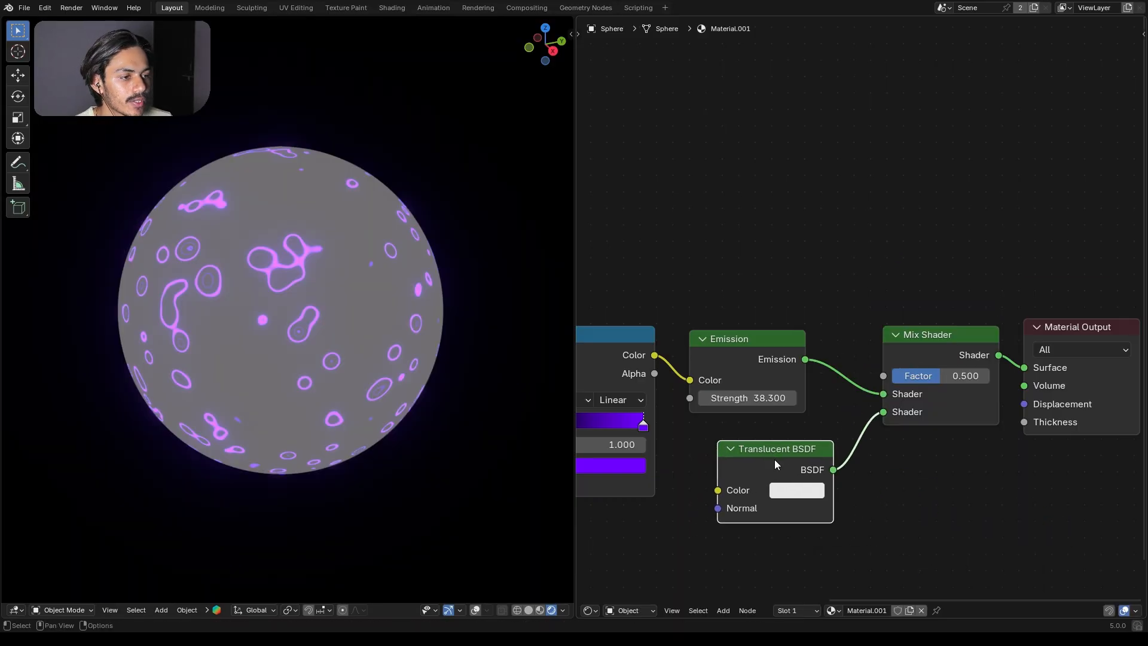
Step: Add a Fresnel node above the Emission node and connect its Factor output to the Mix Shader's Factor
key(shift+a)
click(721, 234)
text(fr)
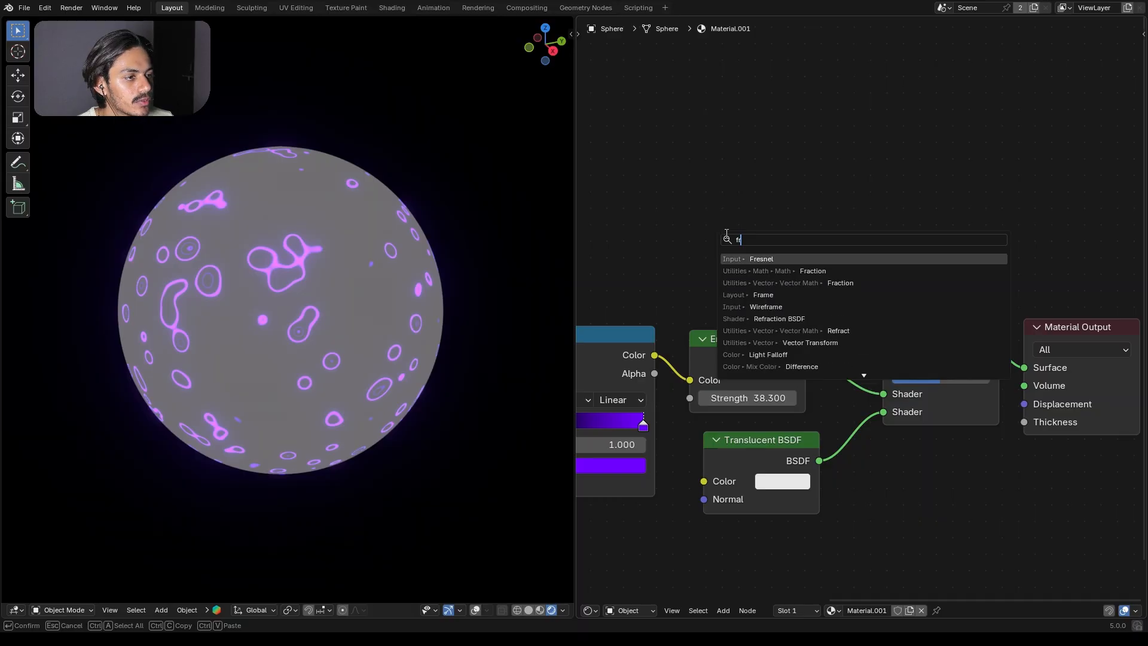
click(757, 258)
click(790, 239)
scroll(790, 240, up, 3)
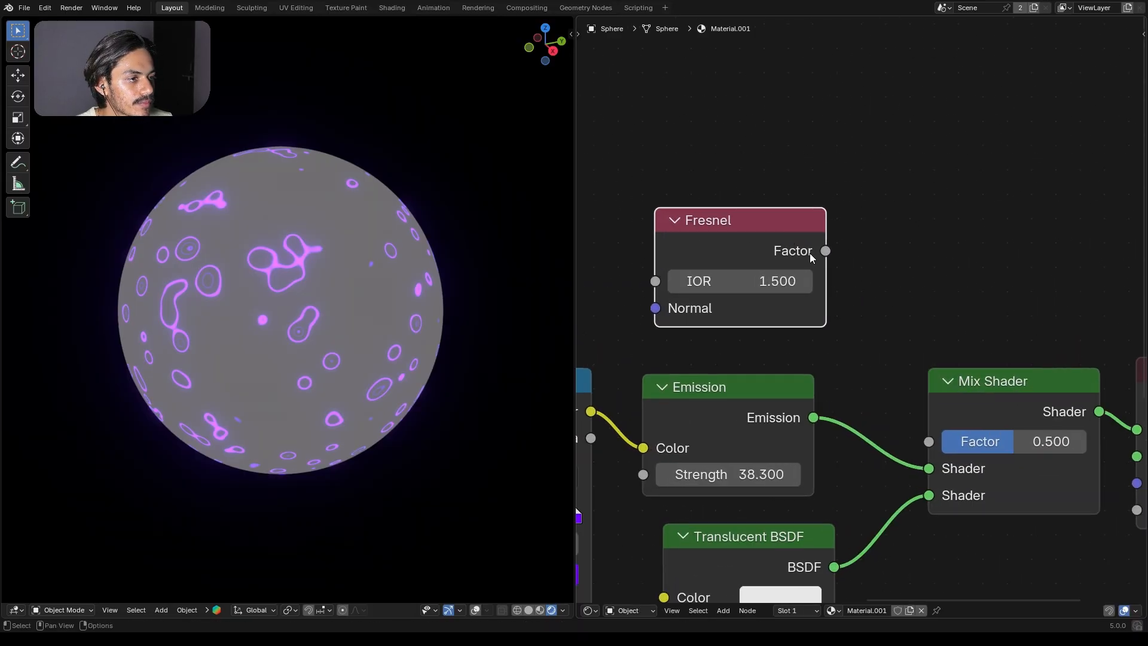
drag(826, 251, 877, 345)
drag(918, 434, 923, 440)
Step: Move the Fresnel node higher above the Emission node and set its IOR to 1.45
drag(780, 219, 757, 192)
middle_drag(758, 192, 790, 128)
drag(783, 137, 788, 171)
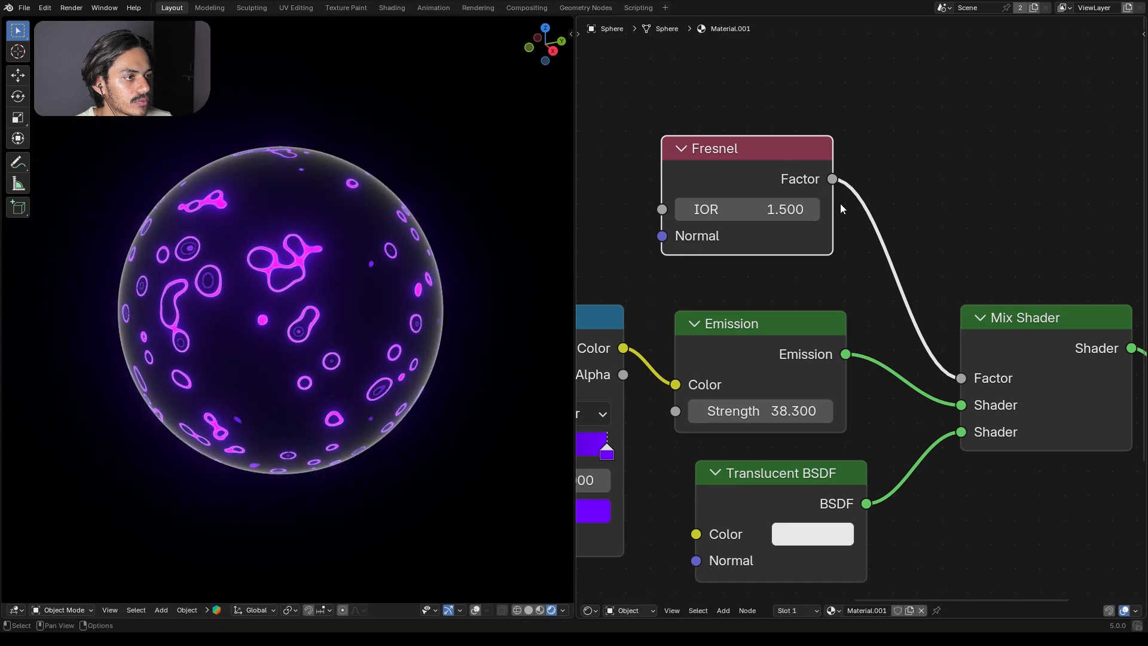
drag(726, 199, 727, 199)
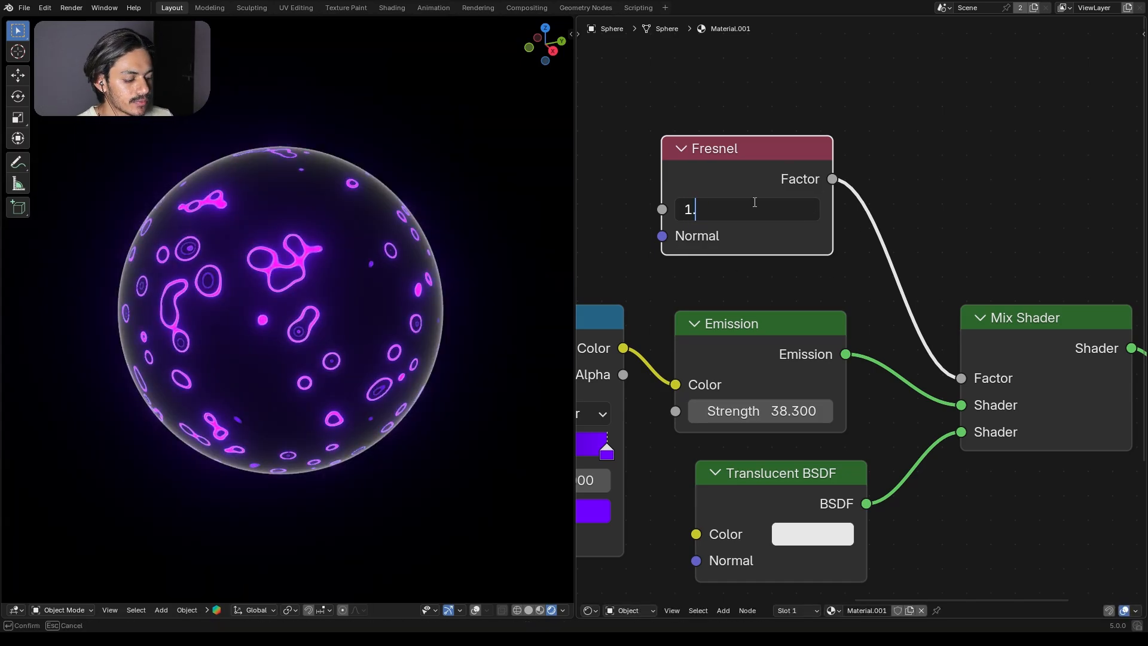
key(Return)
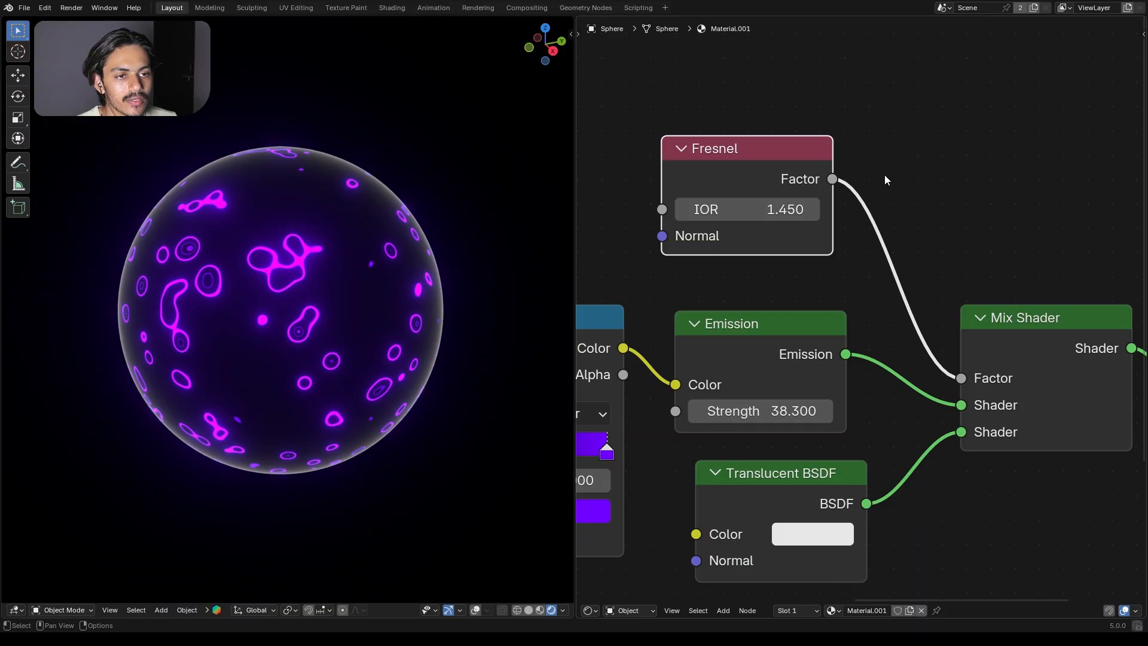
Step: Tidy the node layout by aligning the Translucent BSDF under the Emission node and adjusting the Voronoi Texture's position
scroll(883, 175, down, 4)
middle_drag(884, 175, 883, 109)
drag(806, 327, 792, 326)
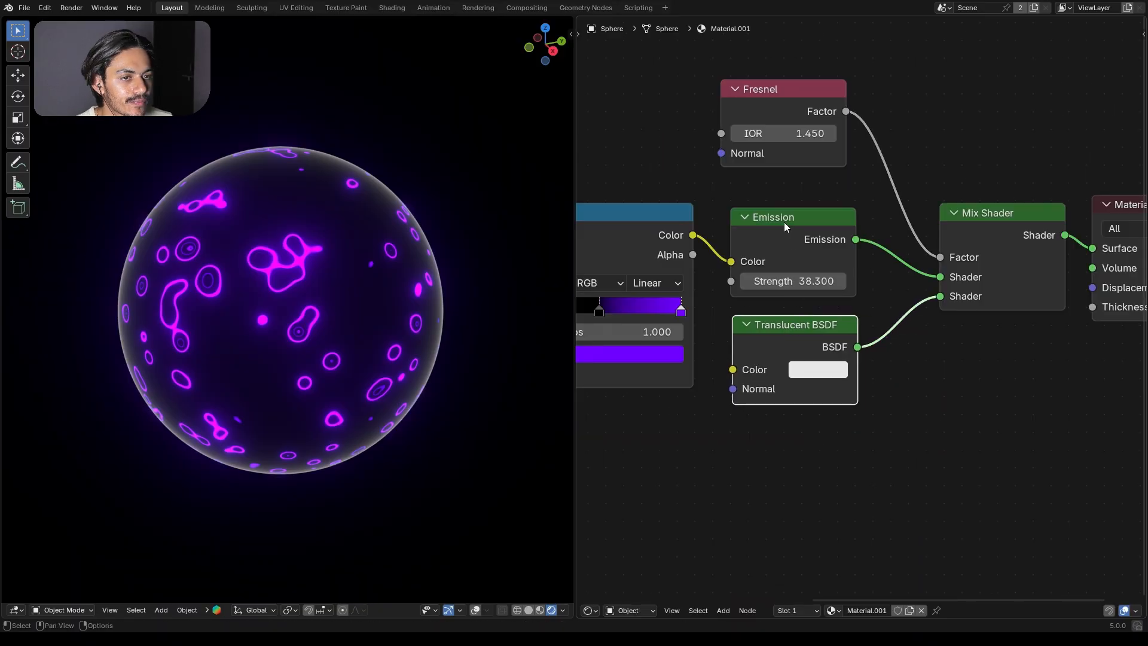
drag(707, 252, 702, 252)
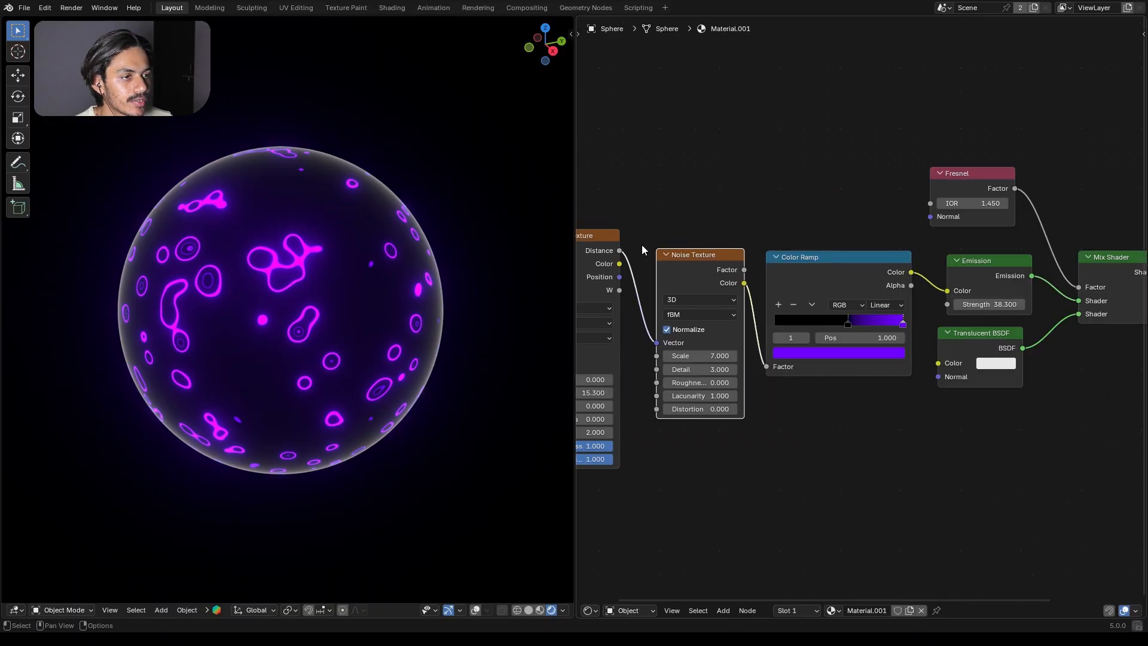
drag(609, 238, 625, 238)
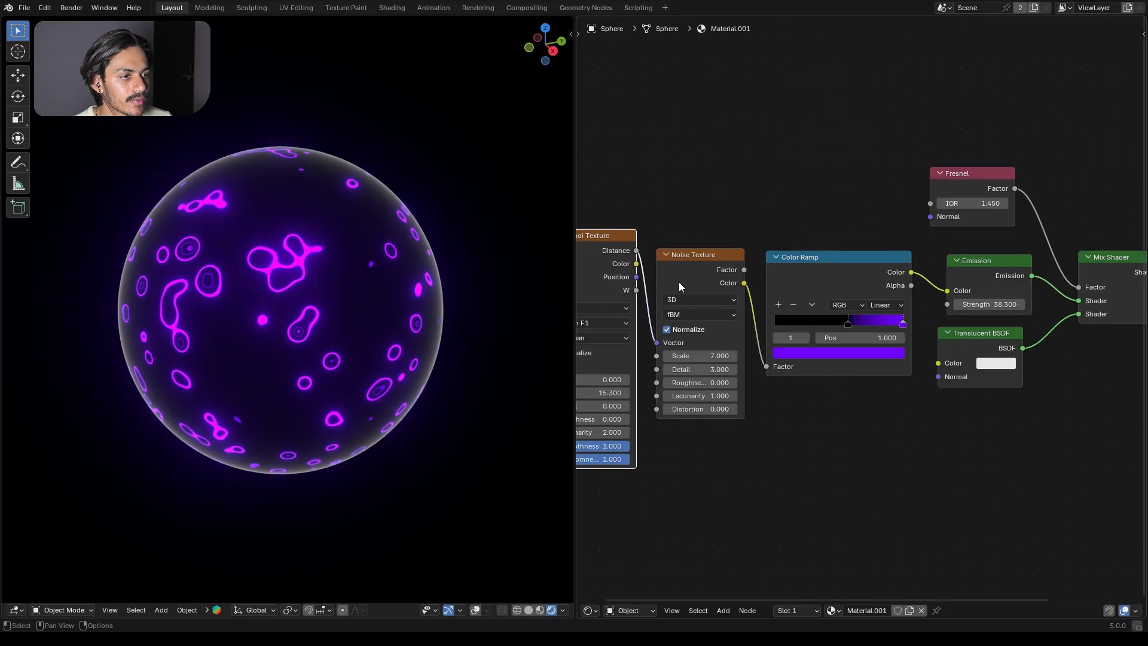
Step: Compare the material's Dithered and Blended render methods on the sphere, up close and from a distance, finishing with Blended
key(Home)
key(n)
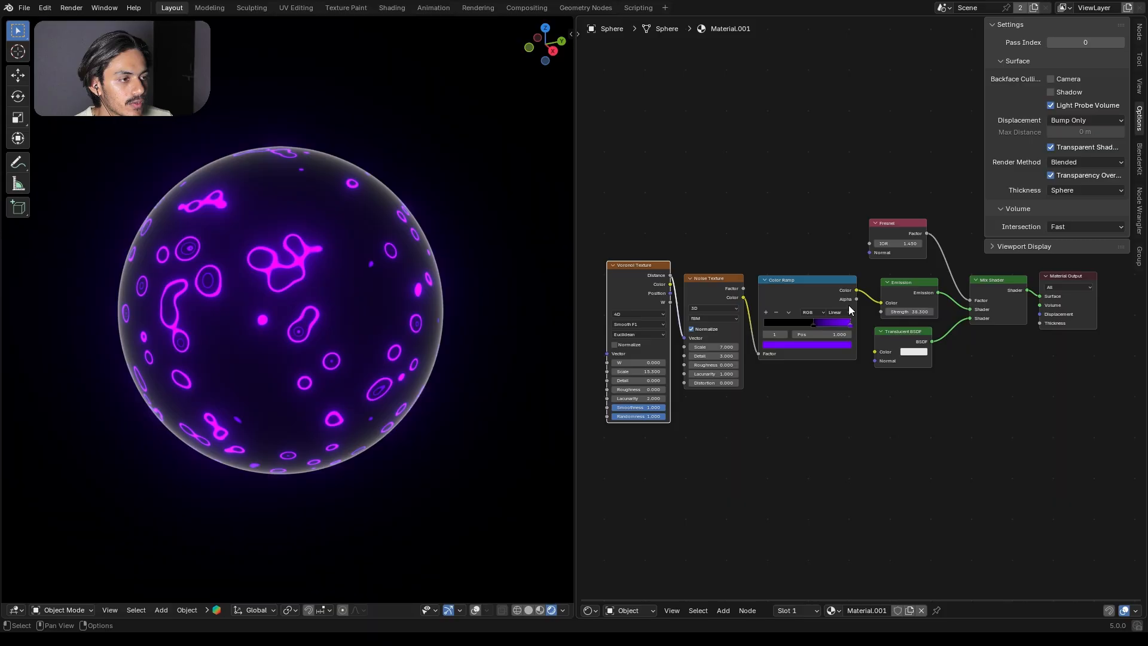
click(1091, 164)
click(1077, 176)
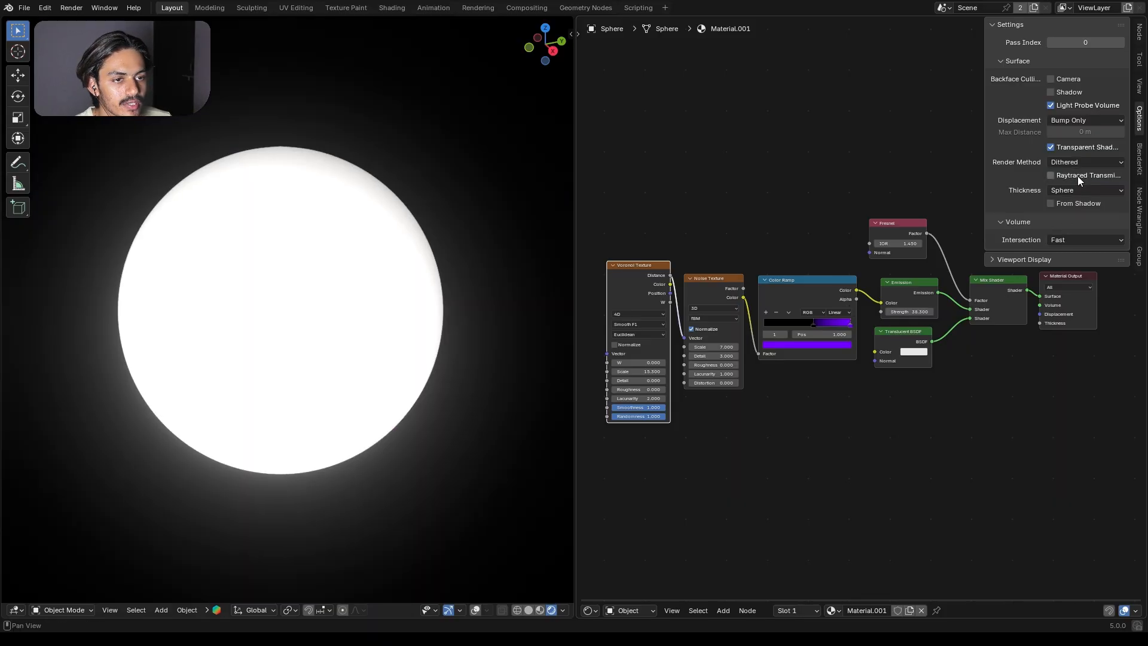
scroll(260, 299, up, 12)
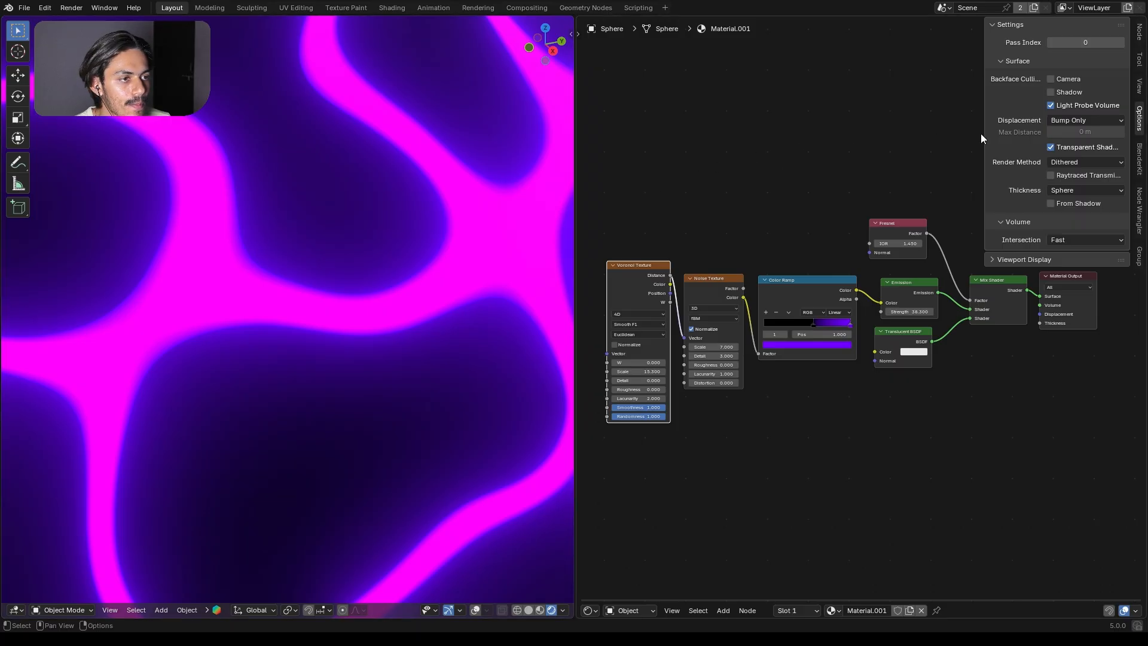
click(1071, 189)
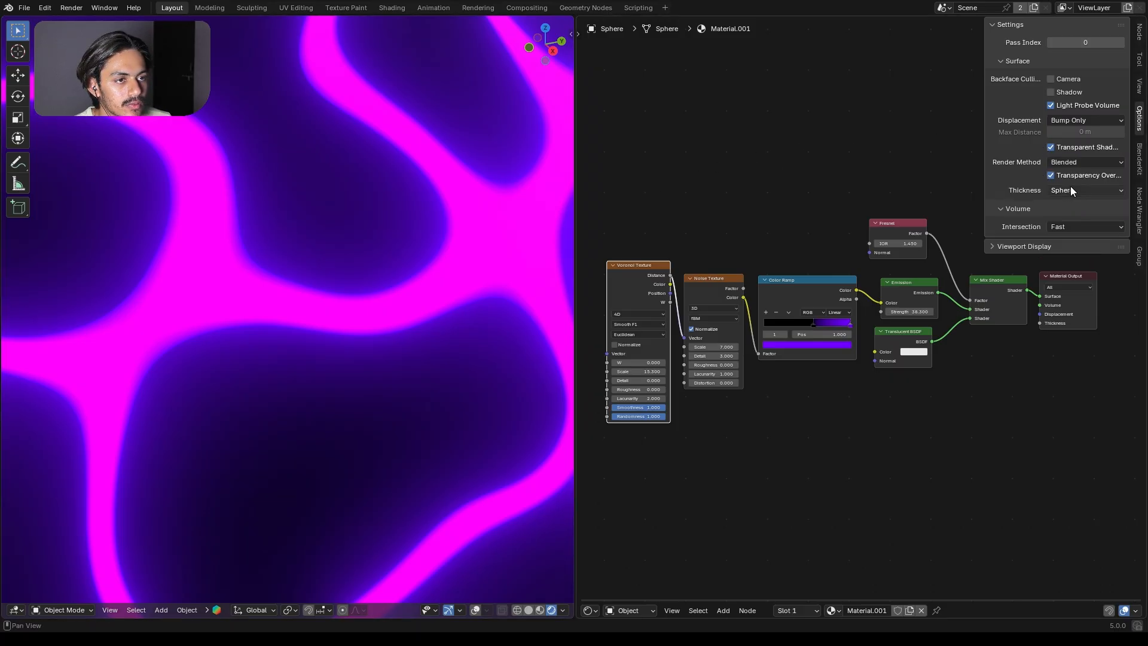
click(1073, 160)
click(1073, 175)
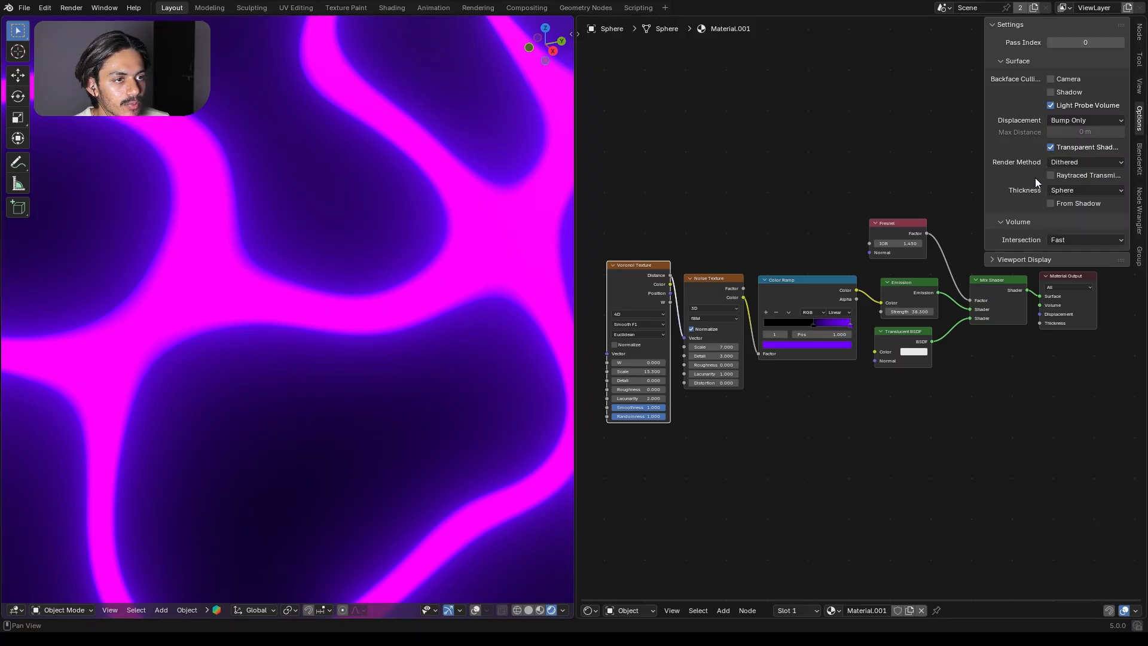
scroll(428, 232, down, 10)
middle_drag(409, 239, 355, 262)
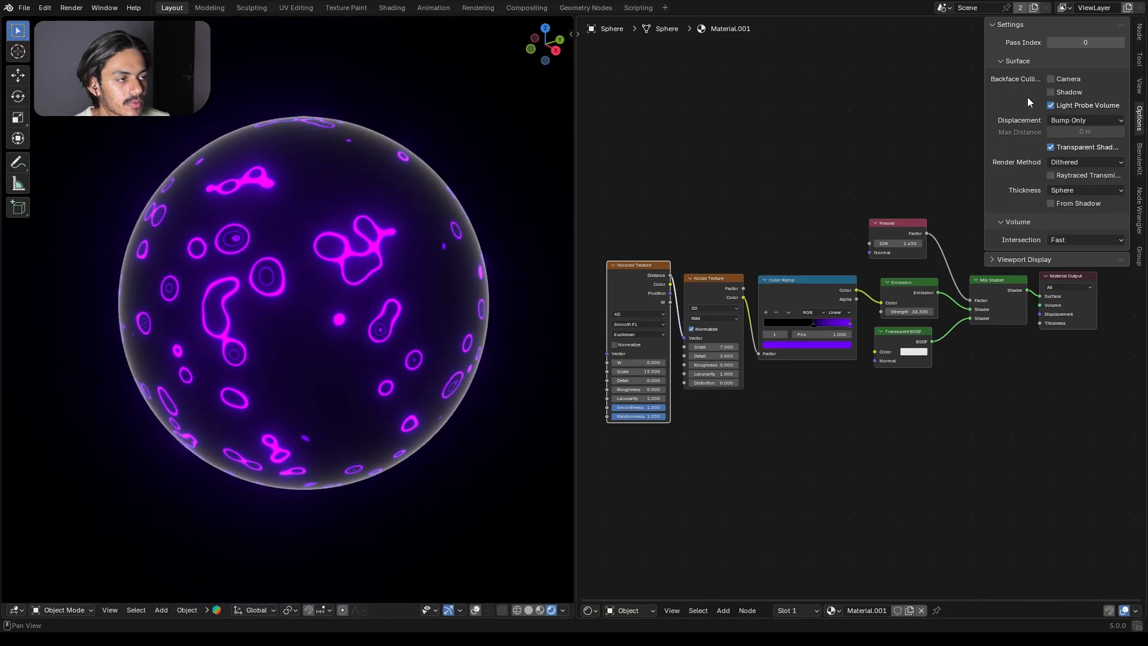
click(1085, 161)
click(1079, 188)
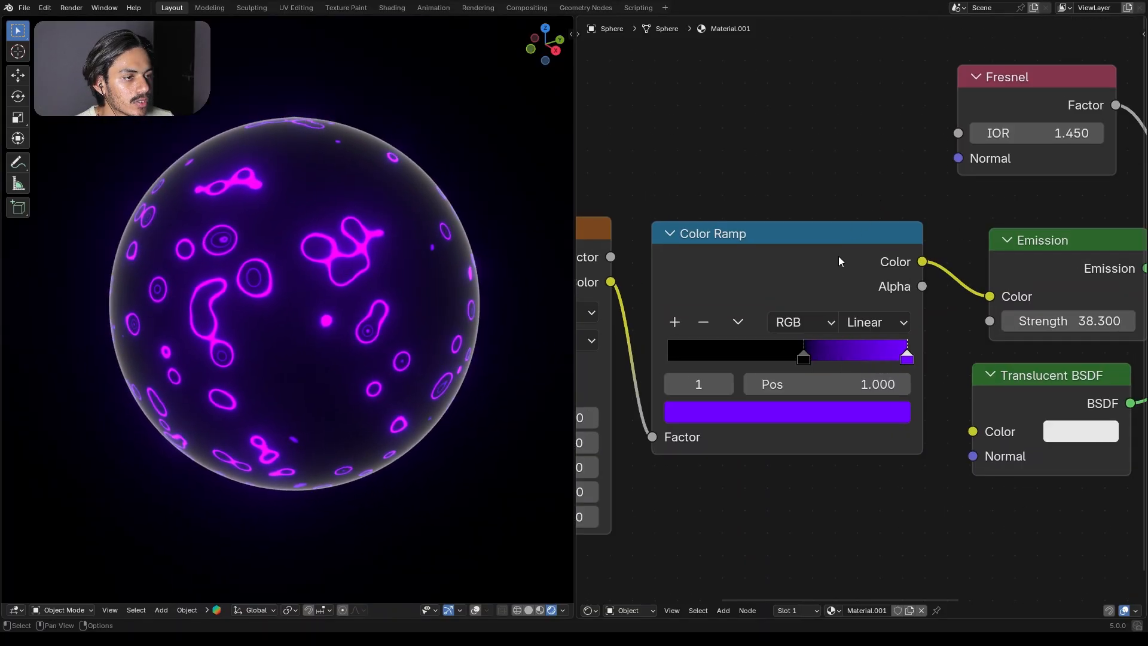
Step: Move the Color Ramp's violet stop to position 0.668
middle_drag(839, 256, 885, 253)
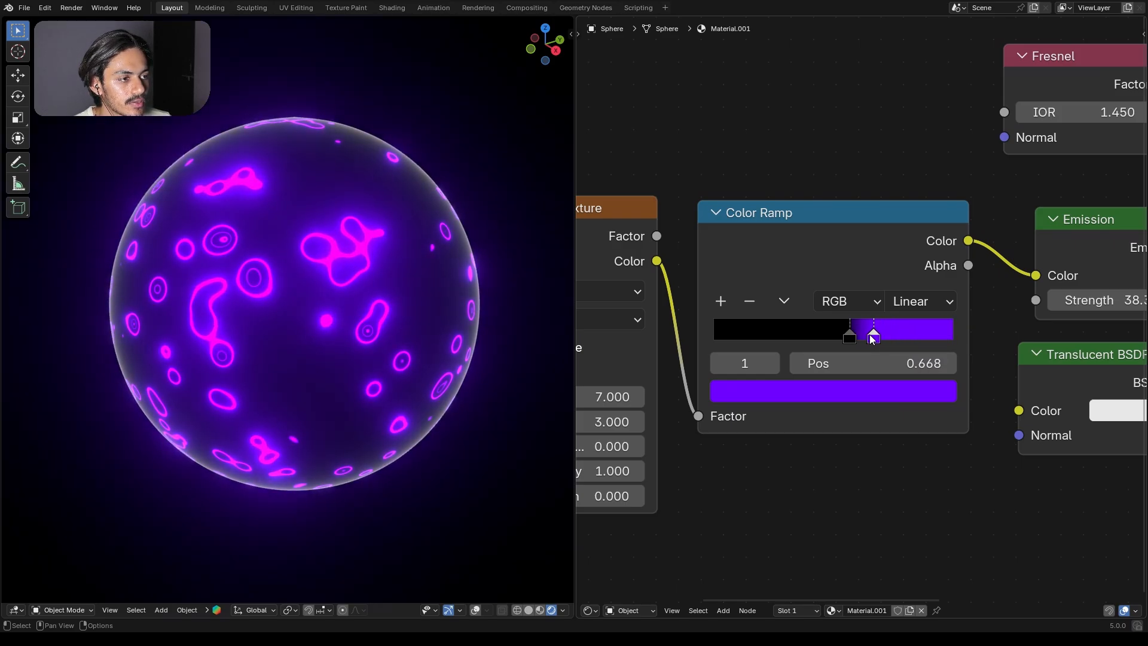
Step: Drive the Voronoi Texture's W value with the expression #frame/500 and play the animation
middle_drag(813, 424, 758, 384)
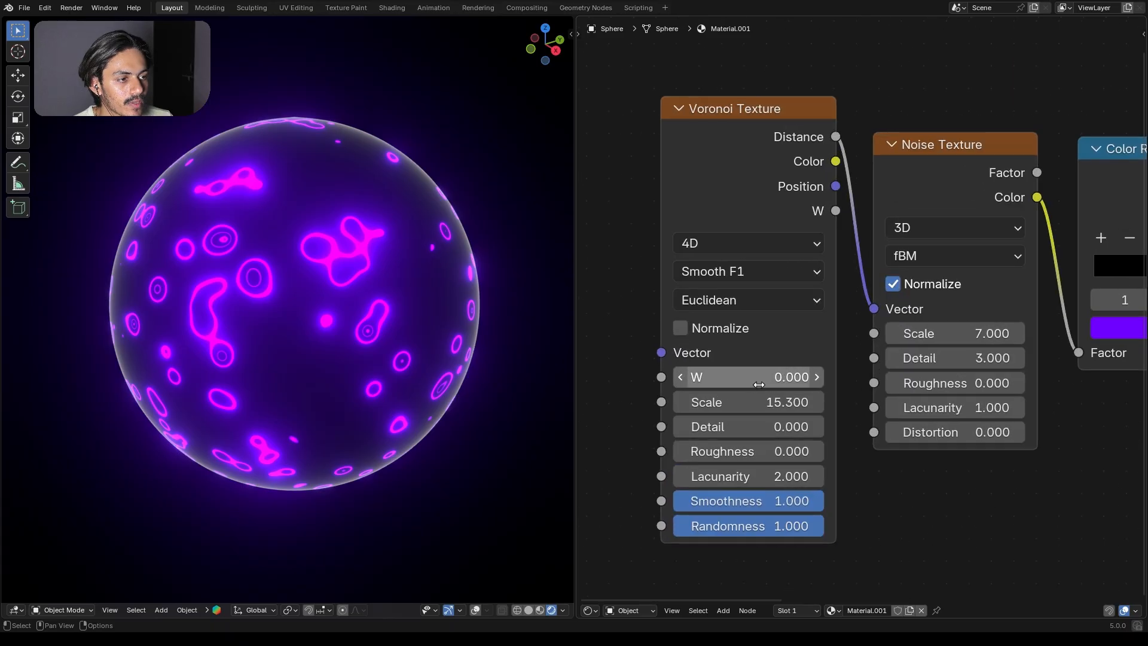
drag(751, 380, 923, 379)
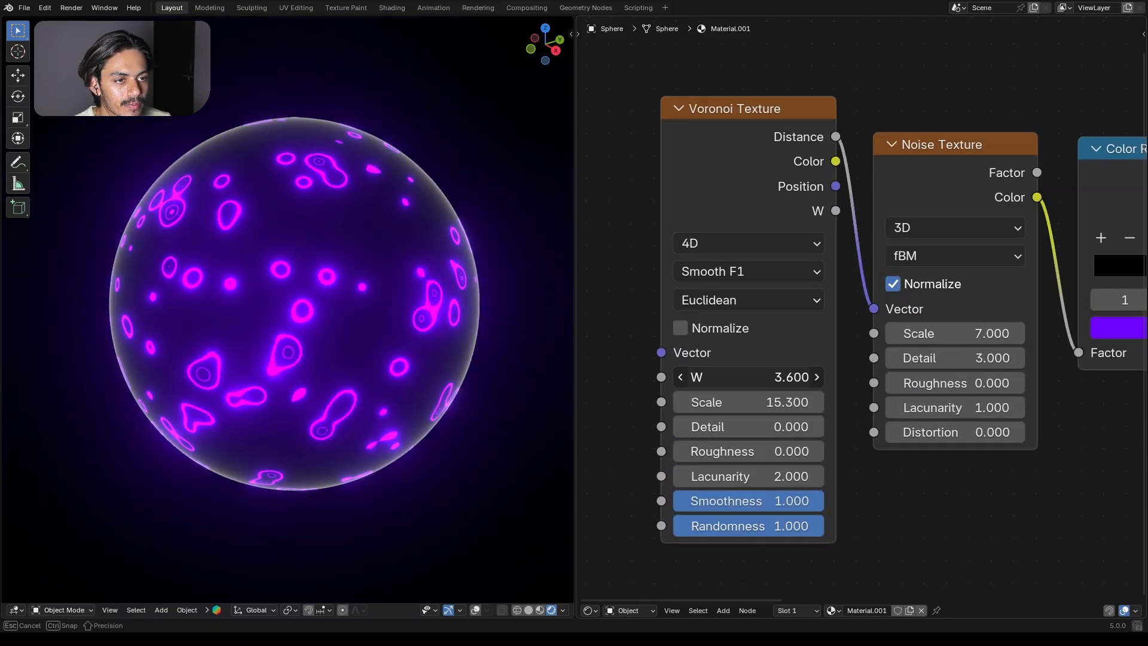
key(Escape)
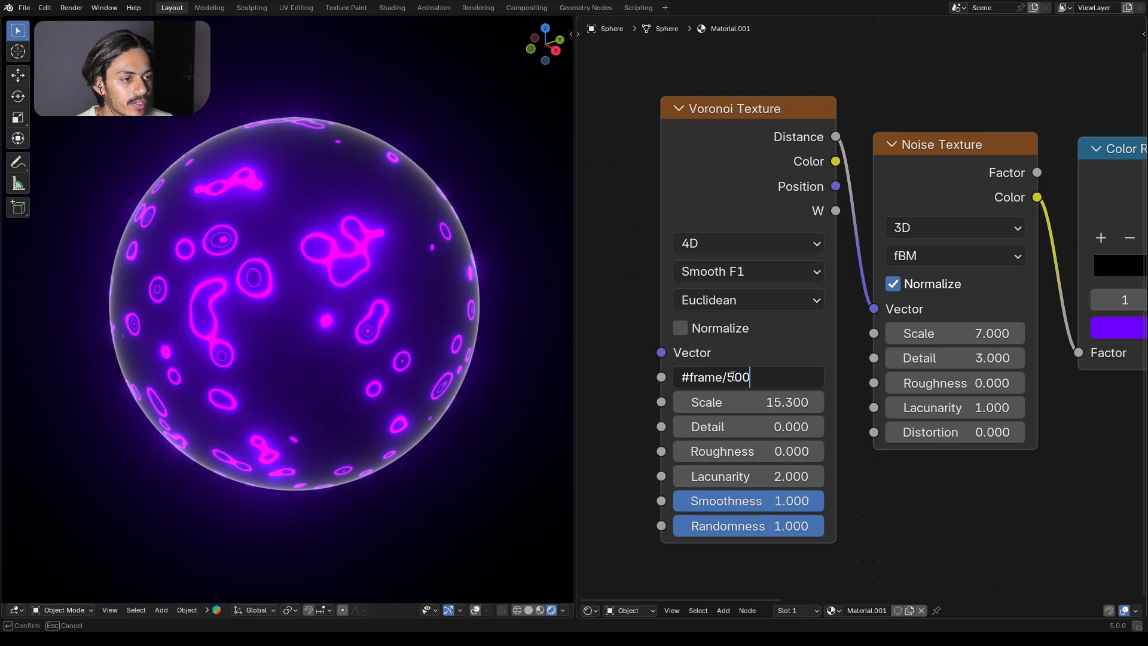
key(Return)
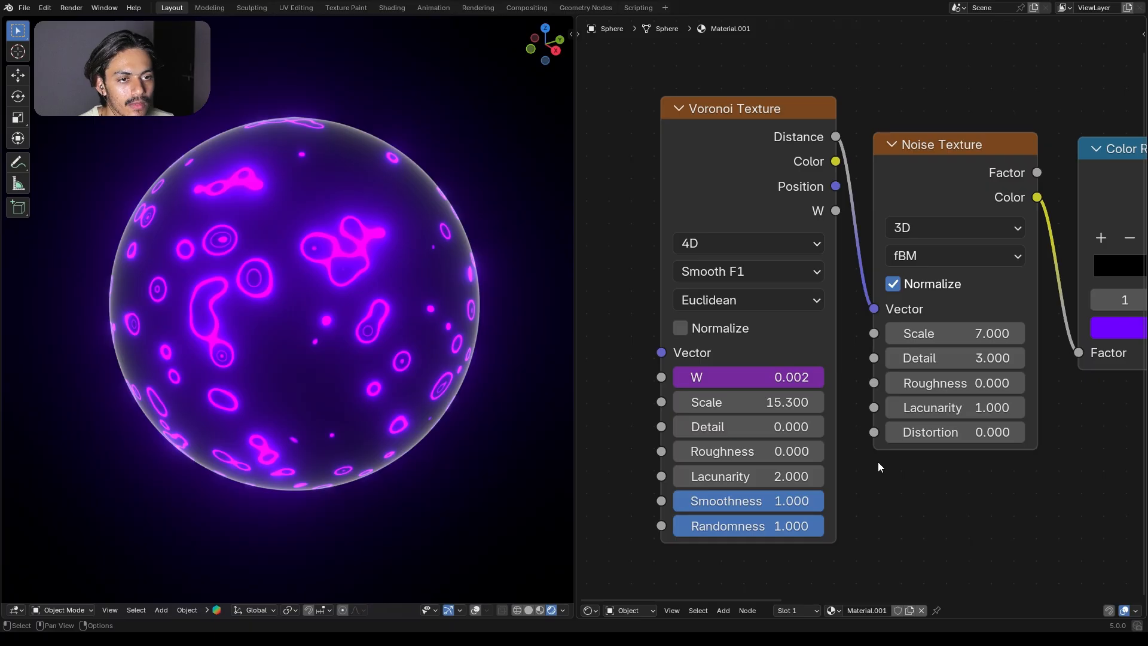
key(space)
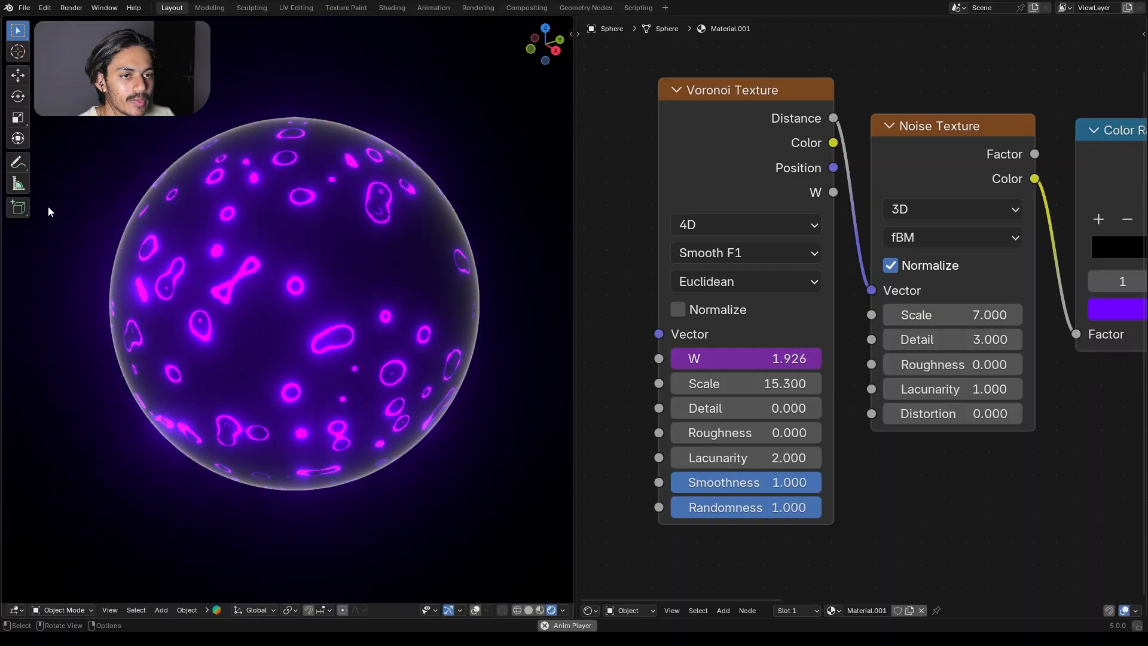
Step: Split off the lower part of the 3D viewport as a Timeline editor and stop the playback
key(Home)
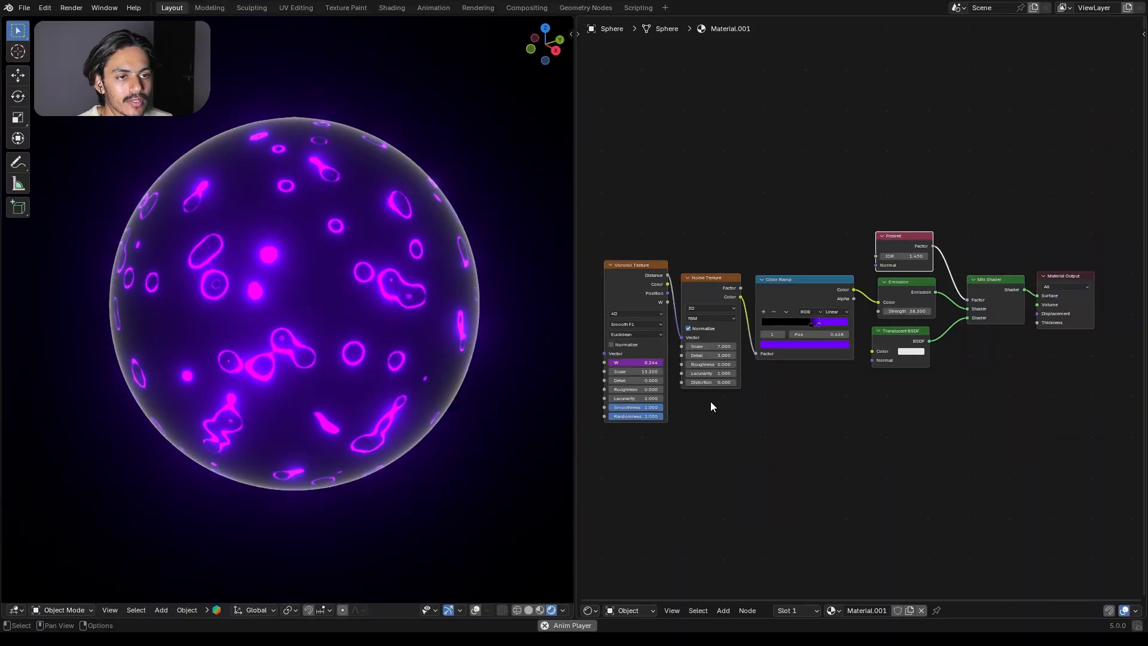
drag(5, 610, 3, 434)
click(16, 610)
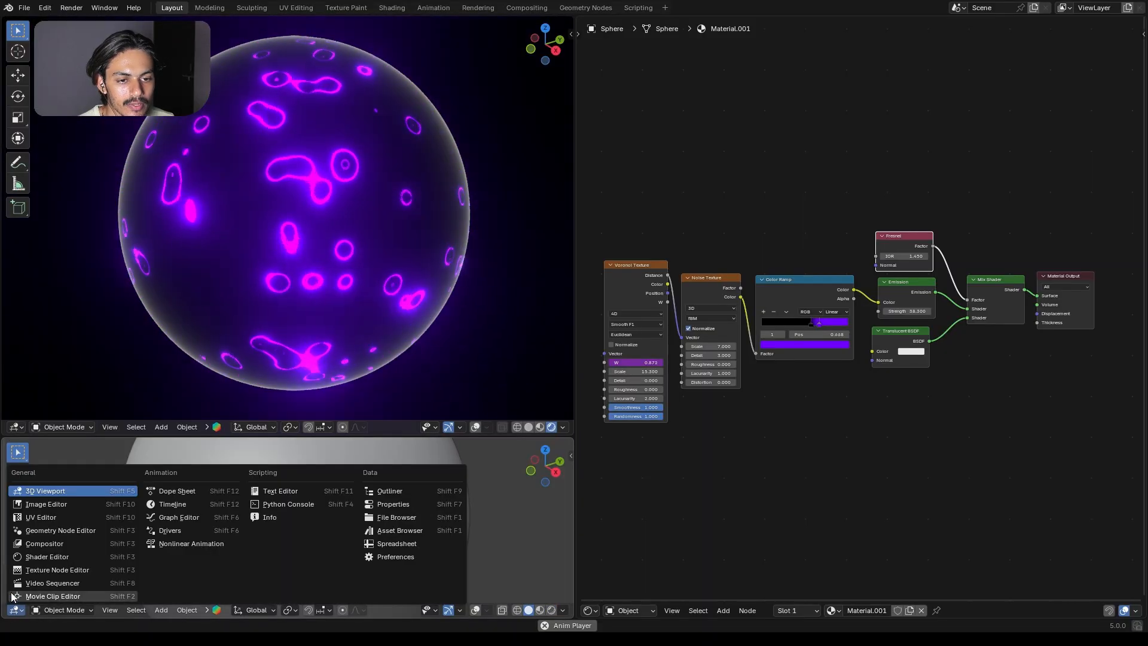
click(186, 505)
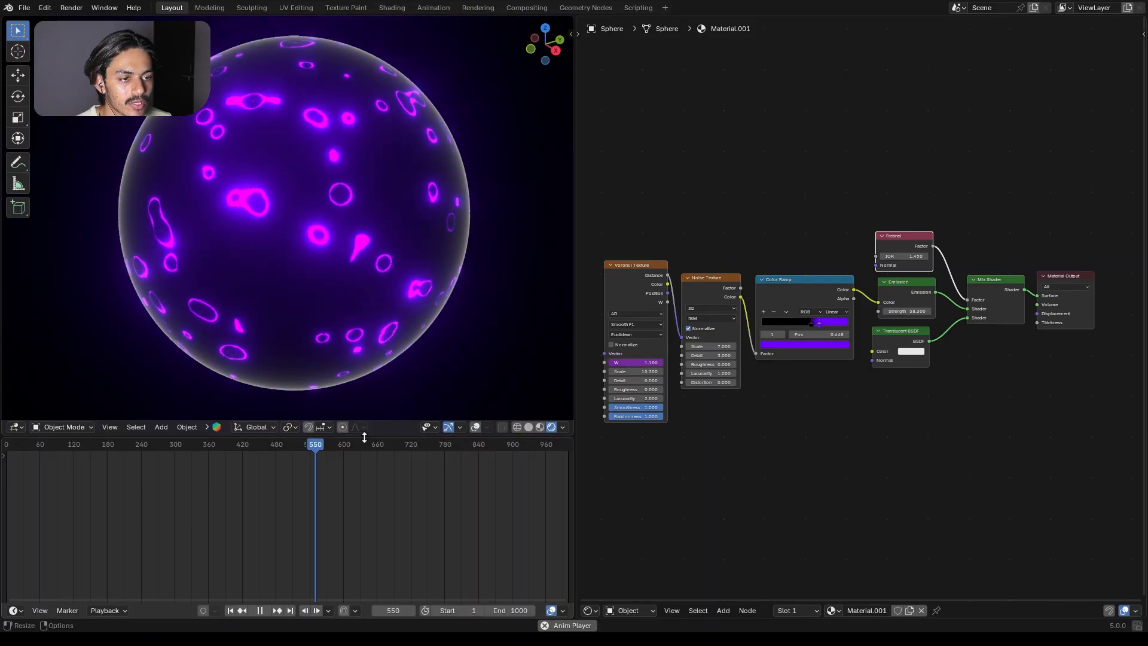
key(space)
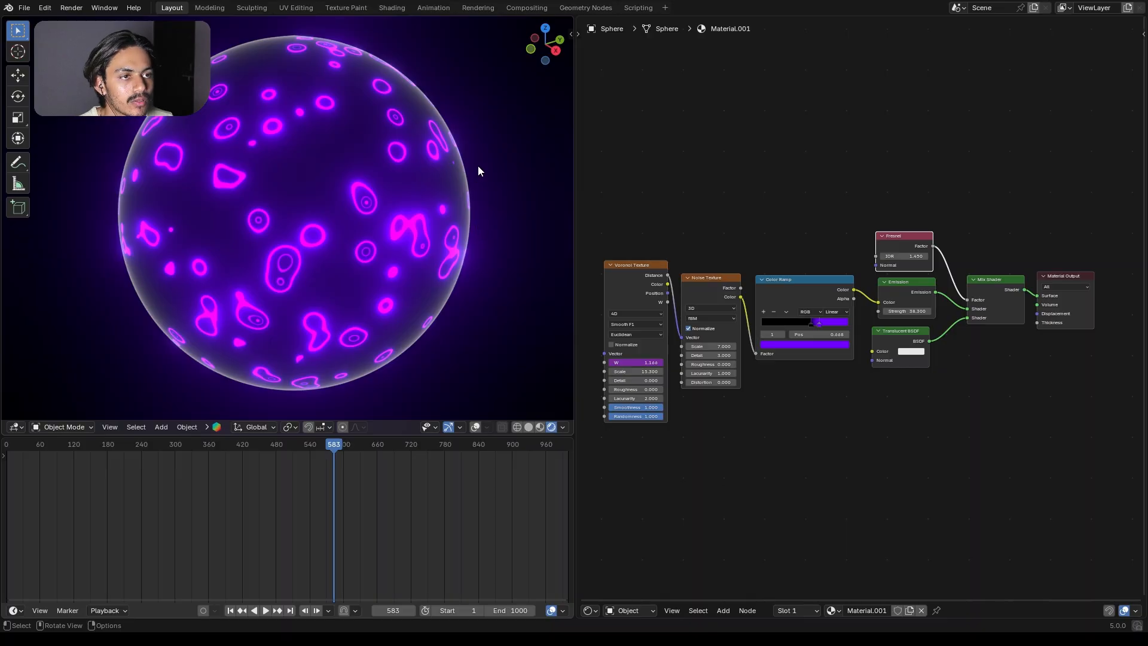
Step: Insert a rotation keyframe for the sphere at frame 0 with all axes at 0°
key(n)
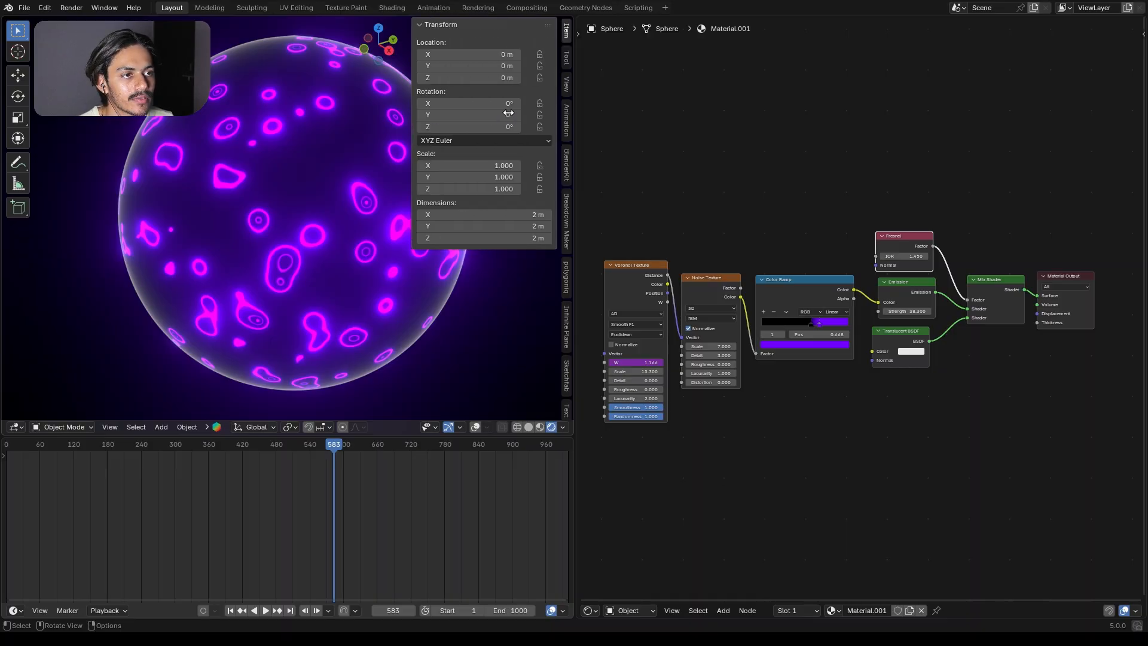
key(space)
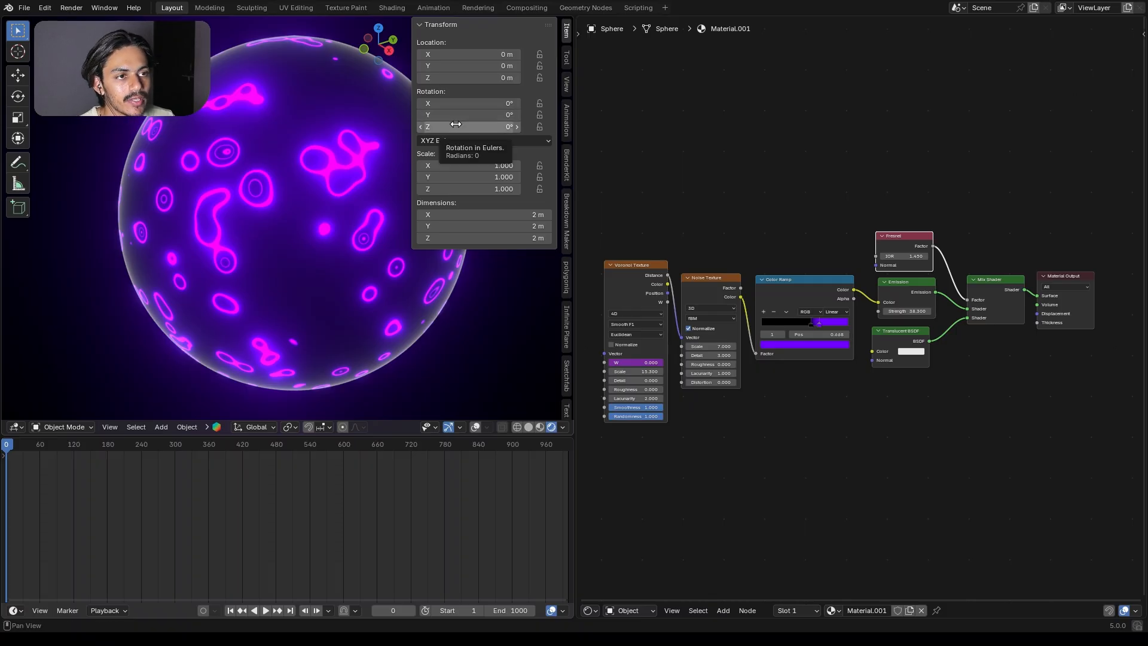
key(i)
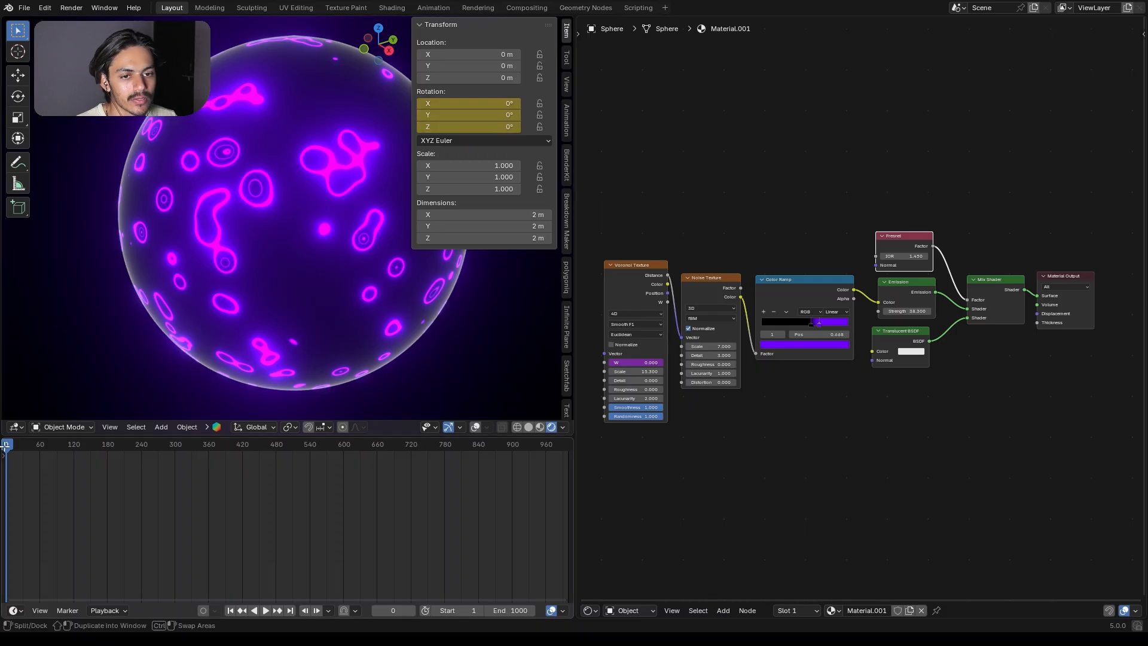
Step: Keyframe the sphere's rotation at frame 1000 with Z set to 360°
drag(7, 446, 564, 472)
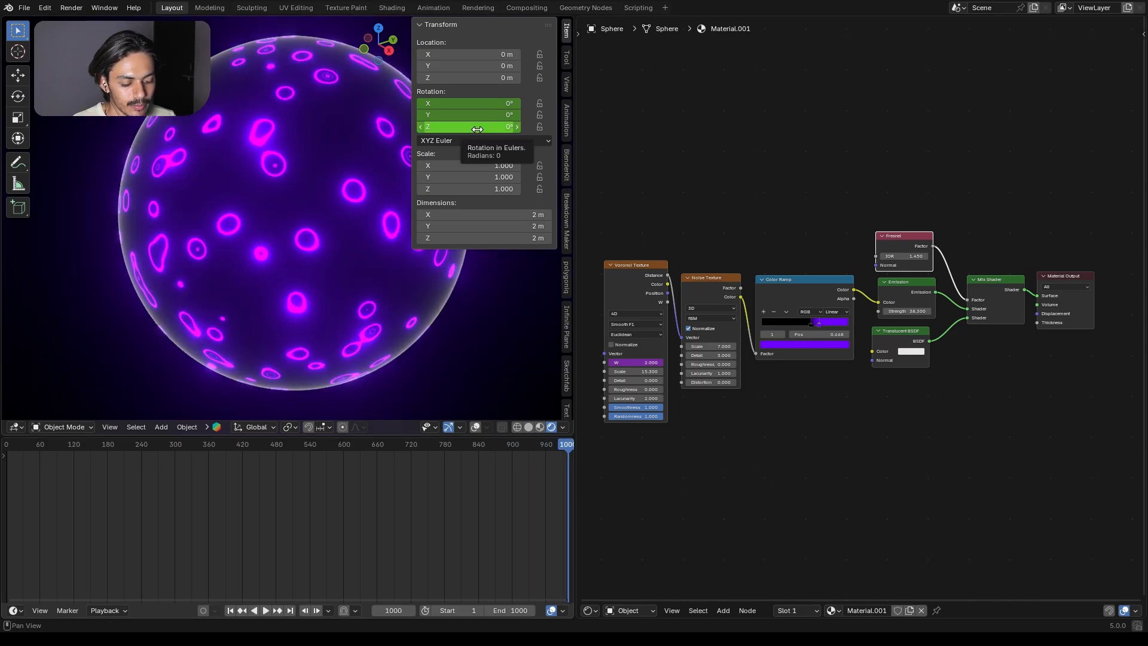
key(i)
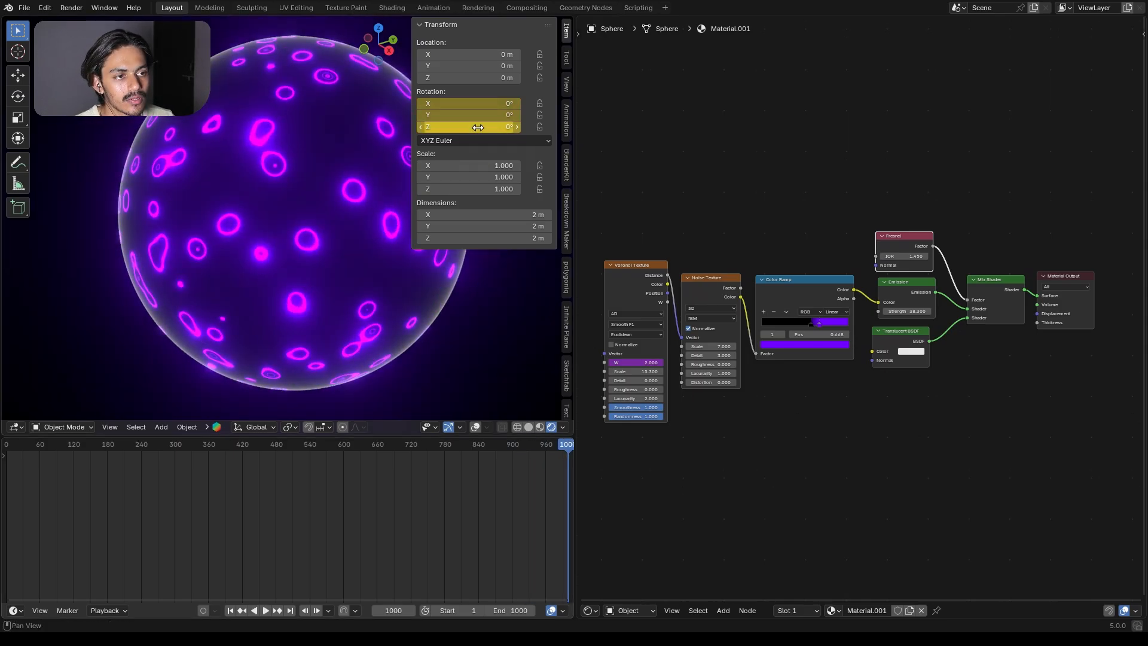
click(477, 128)
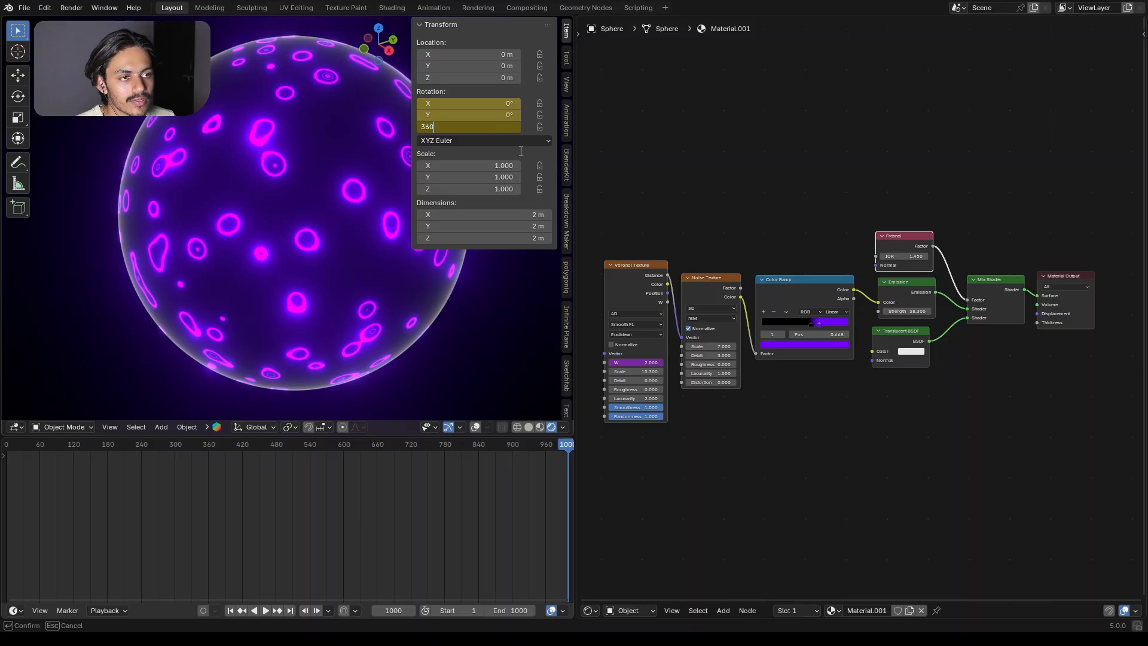
key(Return)
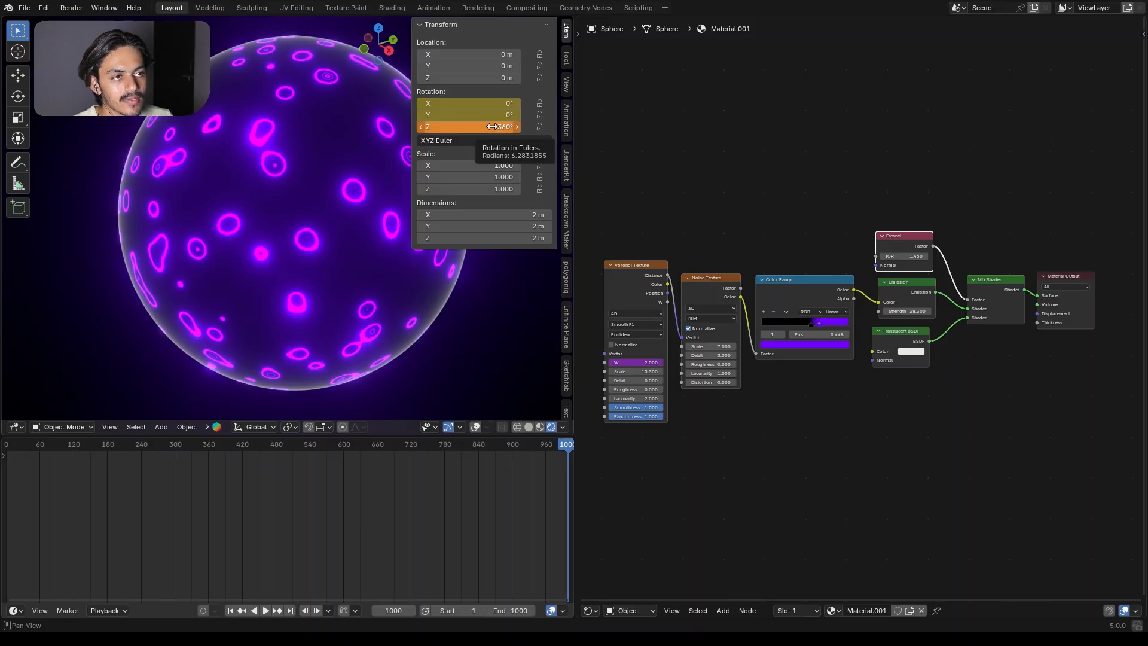
key(i)
Step: Scrub and play the animation from the first frame to check the sphere's rotation
drag(566, 449, 359, 461)
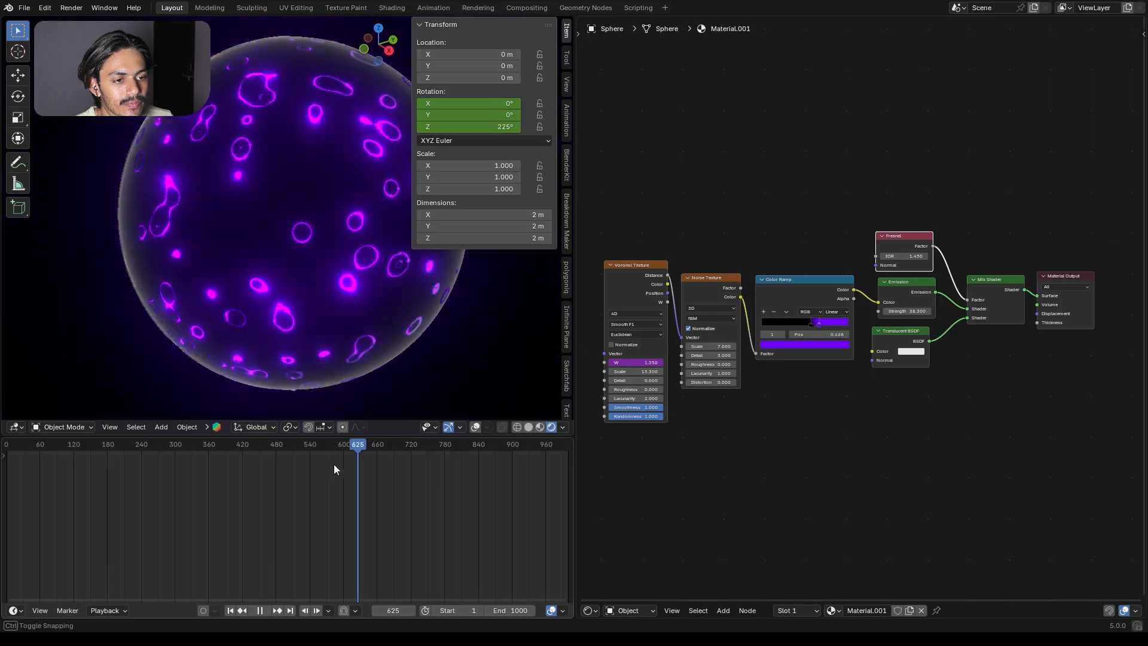
key(shift+Left)
key(space)
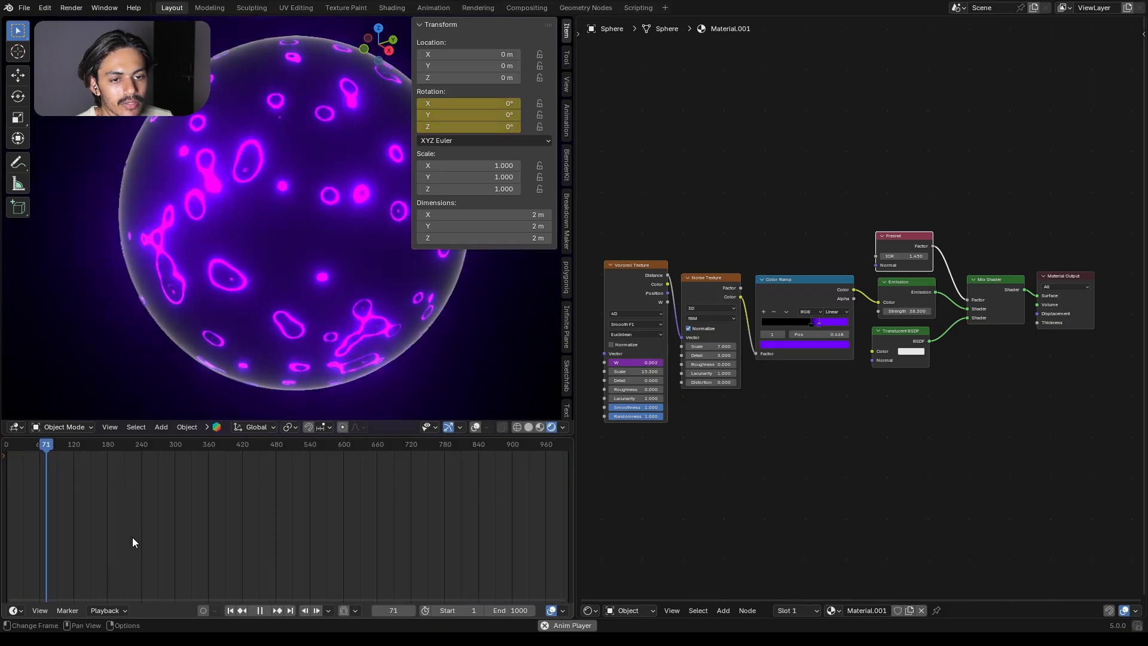
scroll(152, 535, down, 6)
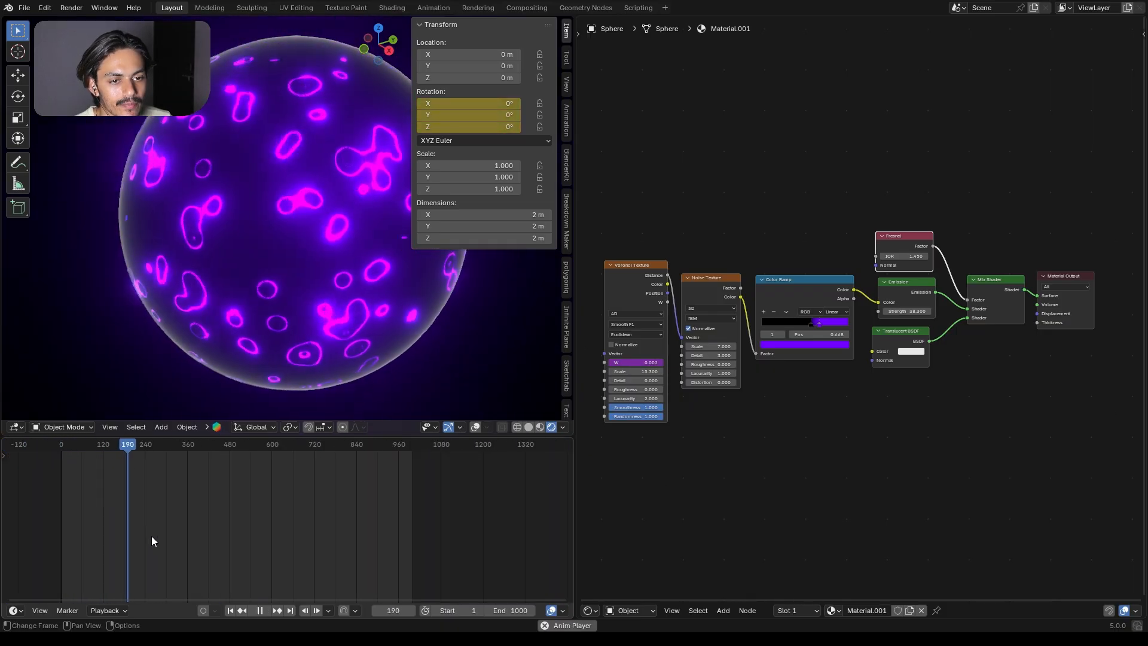
key(space)
Step: Select the sphere and set all of its rotation keyframes to Linear interpolation
click(203, 274)
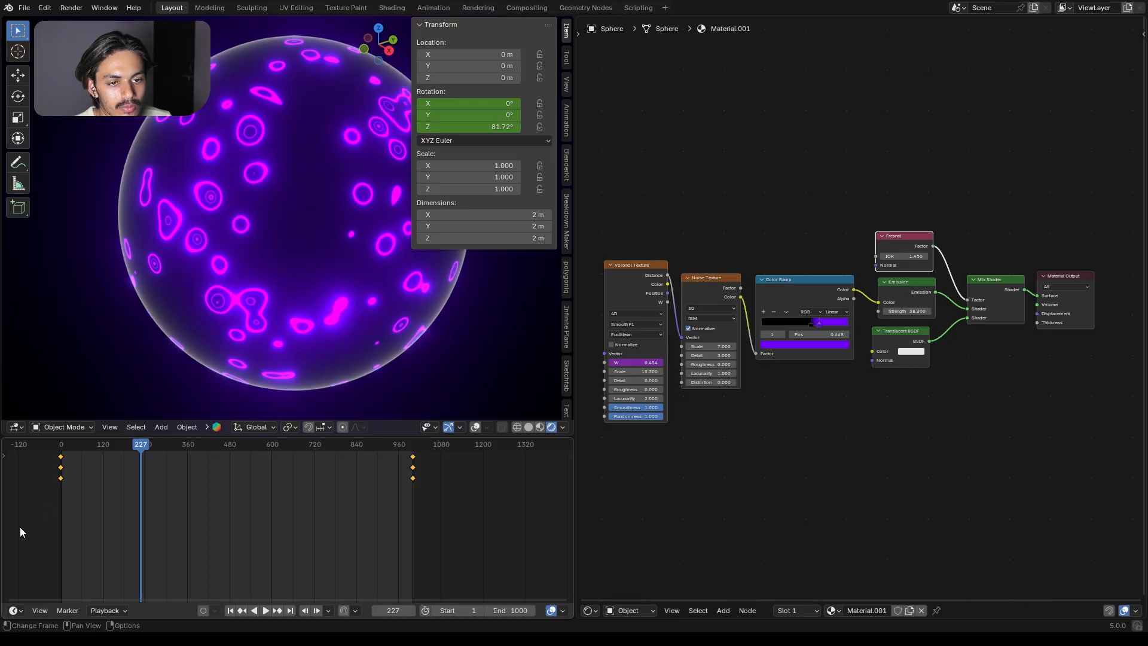
drag(35, 505, 440, 453)
key(t)
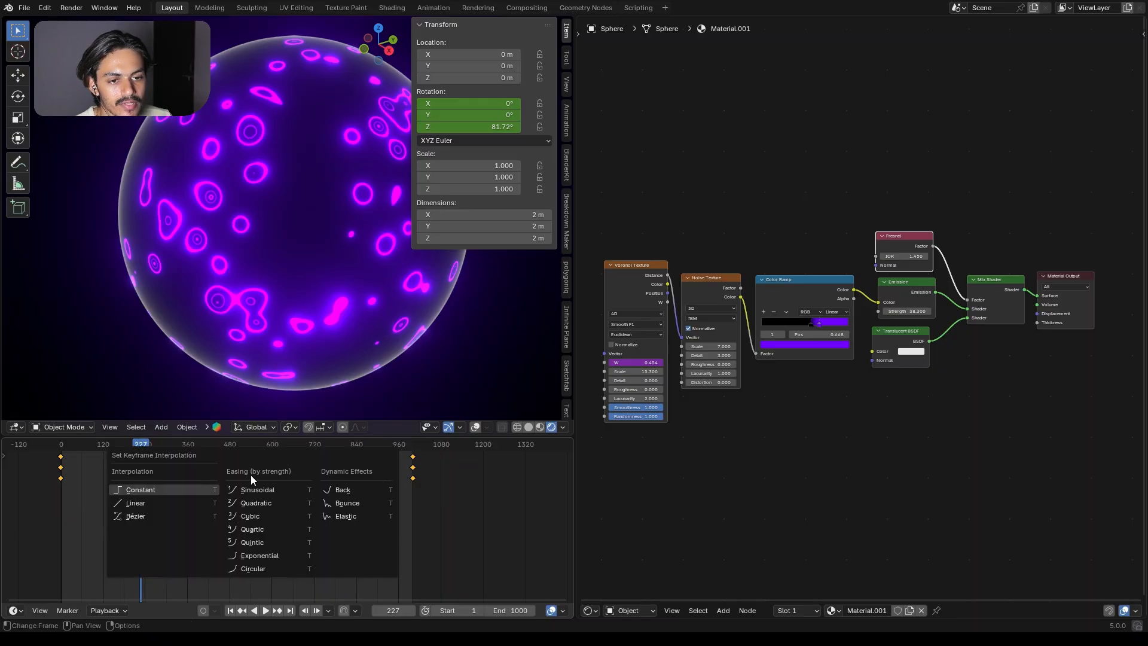
click(146, 503)
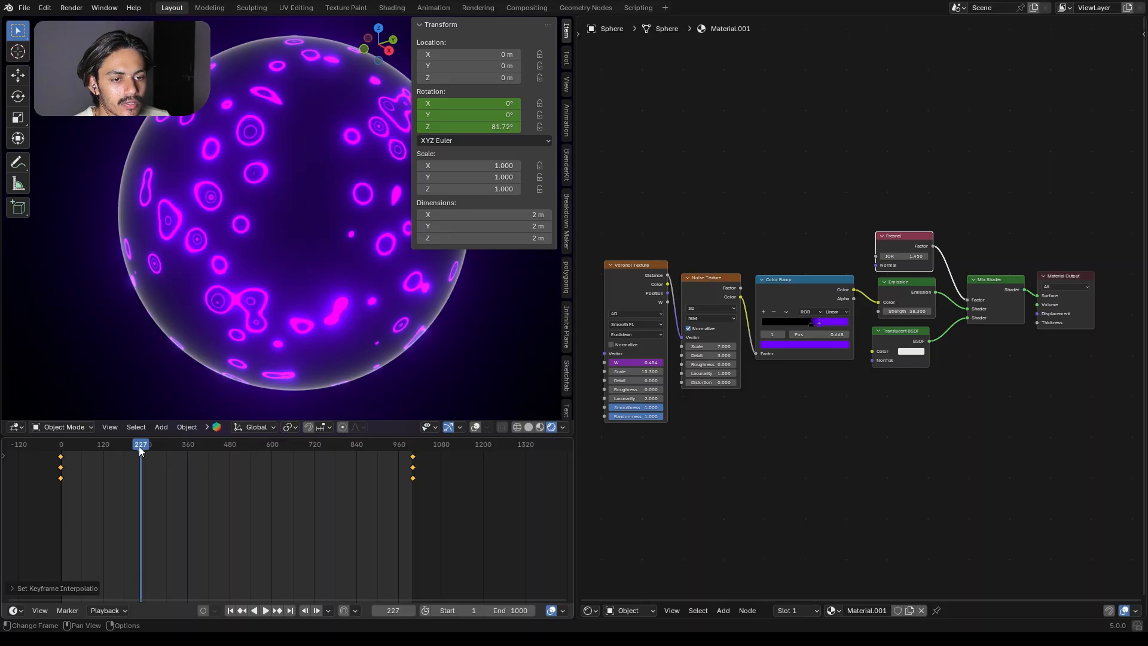
Step: Return to frame 0, hide the transform sidebar and play the animation
drag(139, 446, 41, 469)
key(n)
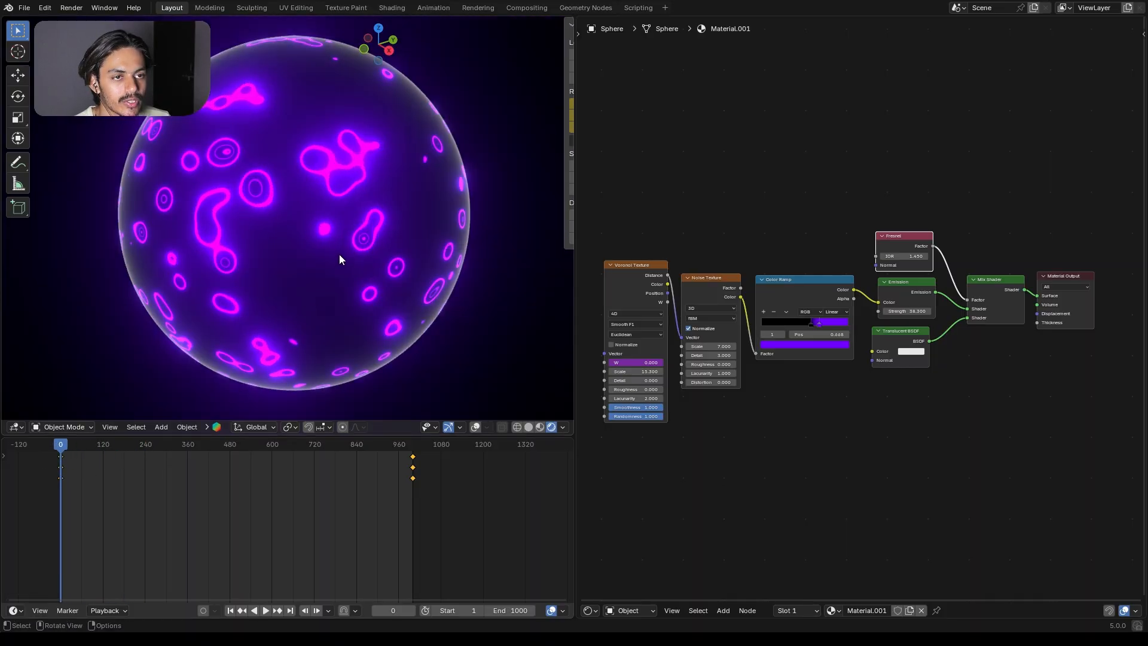
key(space)
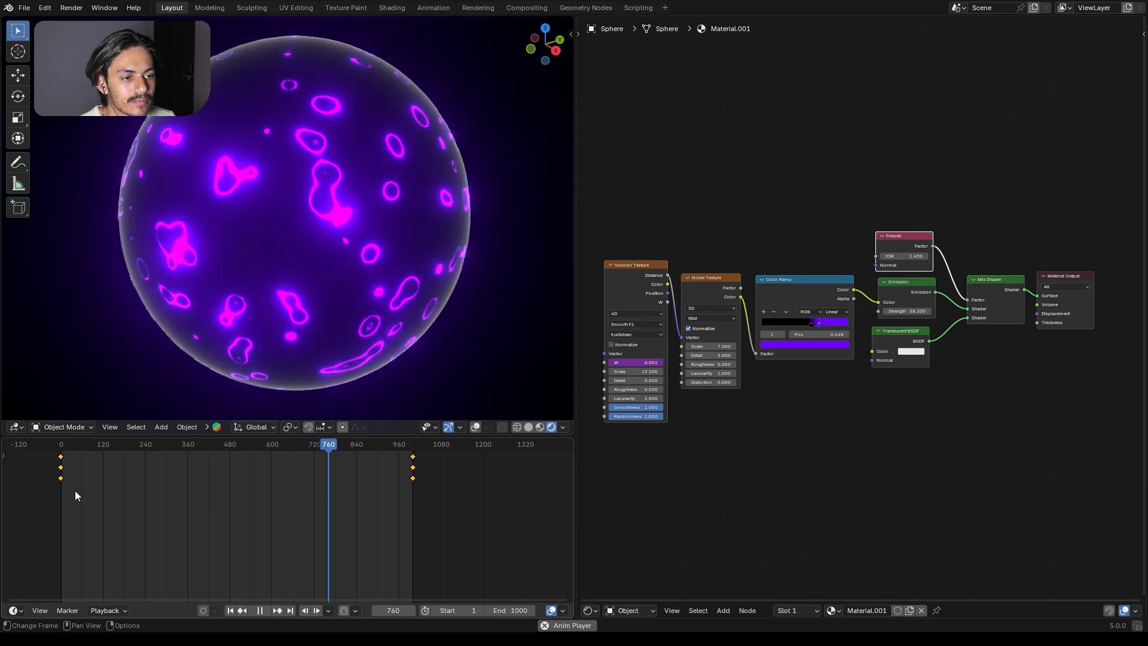
Step: Close the Timeline area below the 3D viewport
right_click(13, 610)
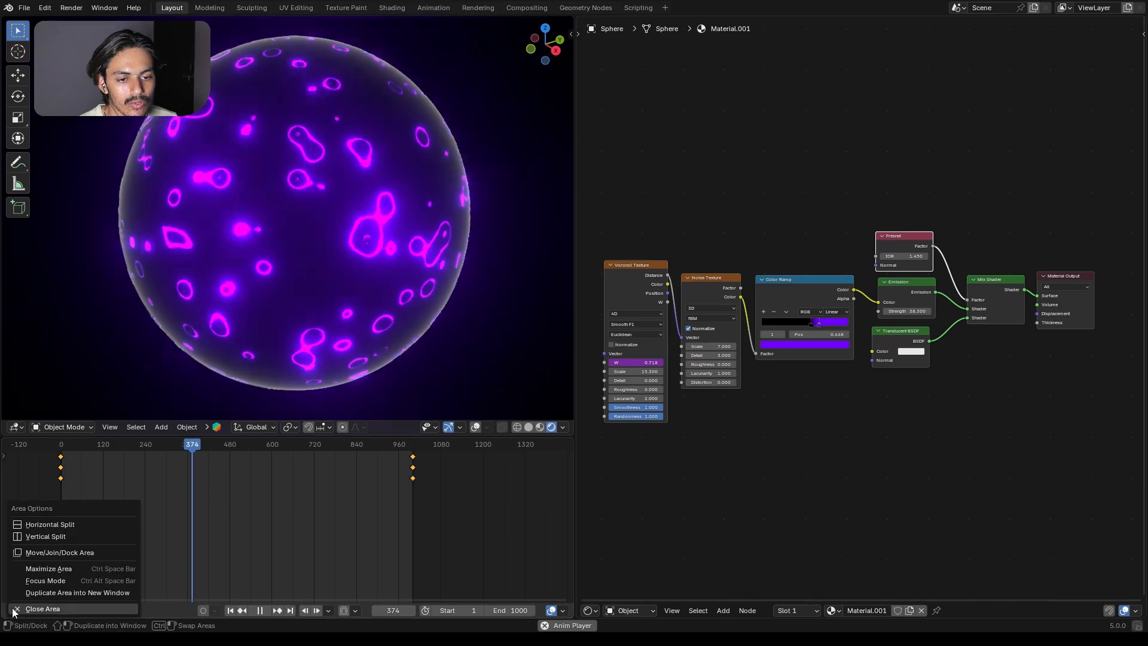